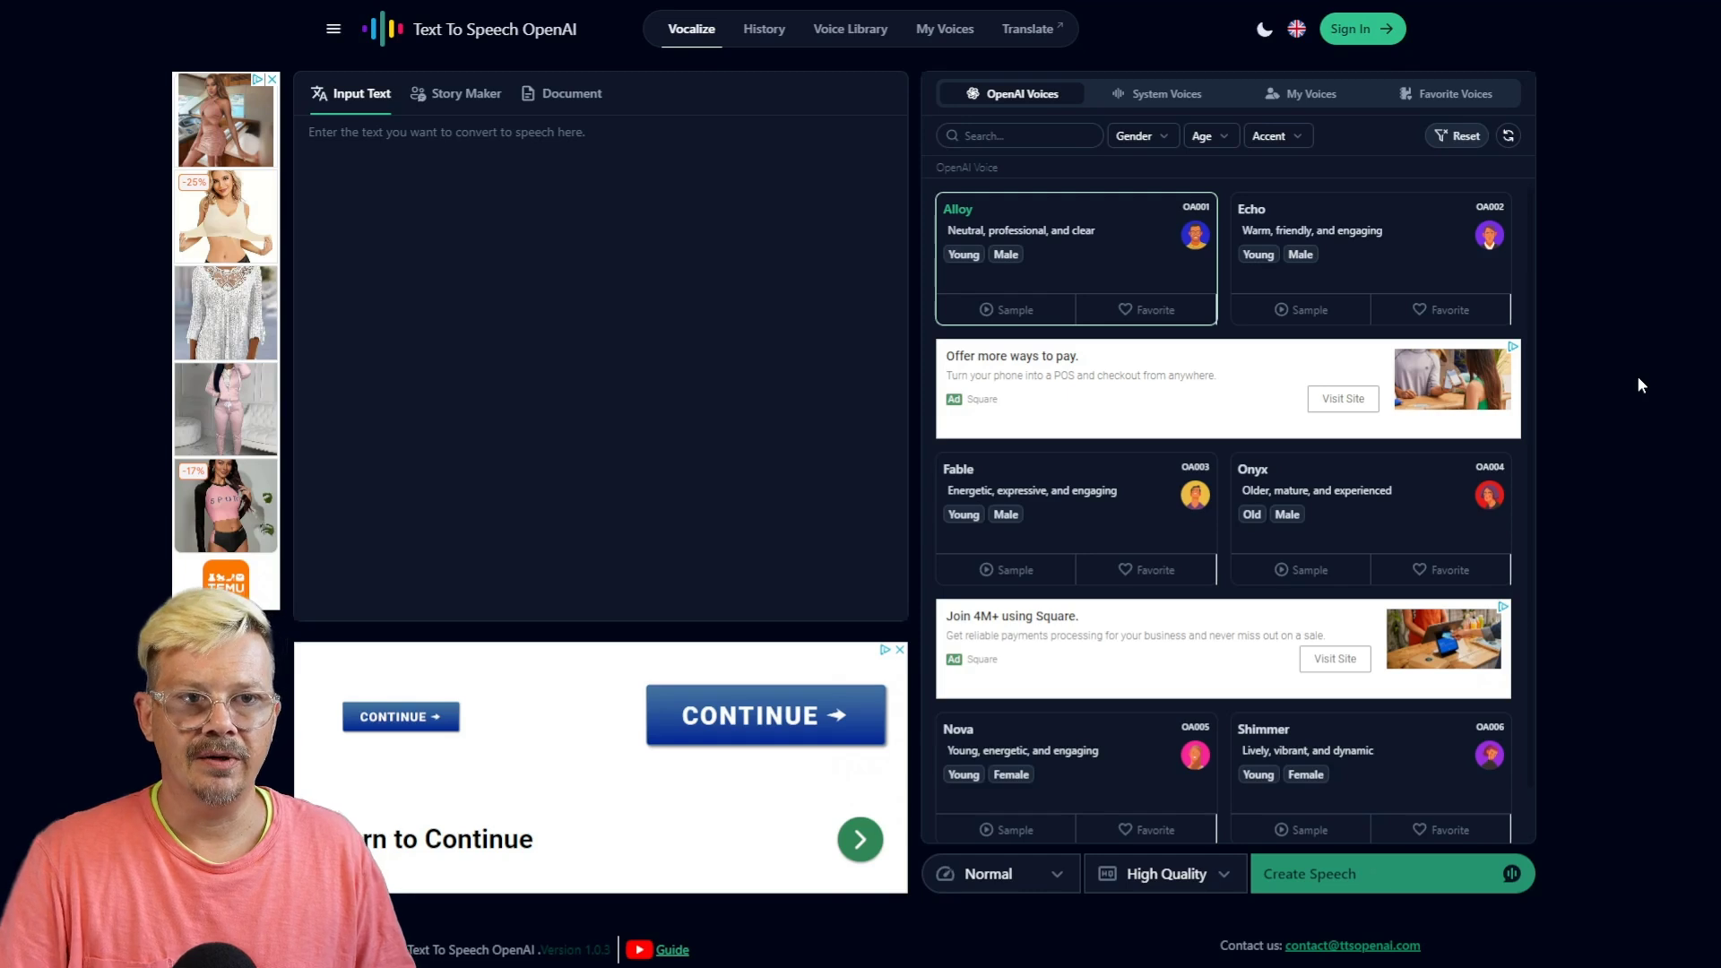
# Paste the podcast welcome sentence and play the Alloy and Echo voice samples twice.
pyautogui.click(480, 162)
pyautogui.write("Welcome to the Ridiculous Rants Podcast. I'm David.")
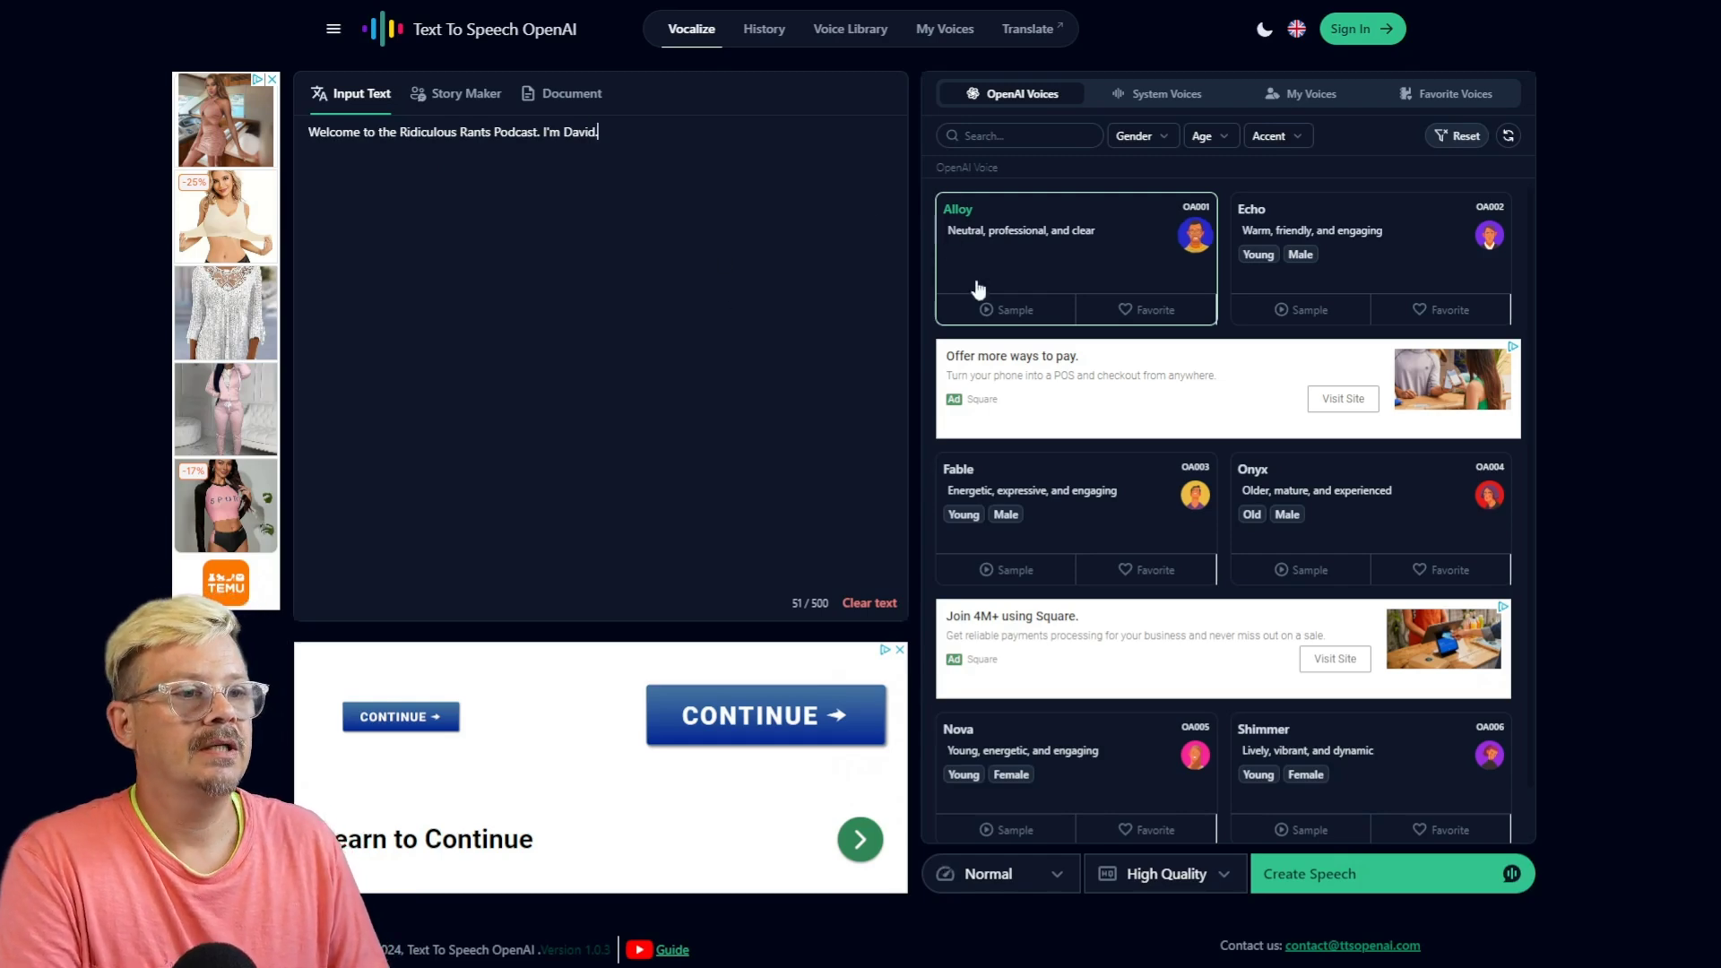
pyautogui.click(997, 312)
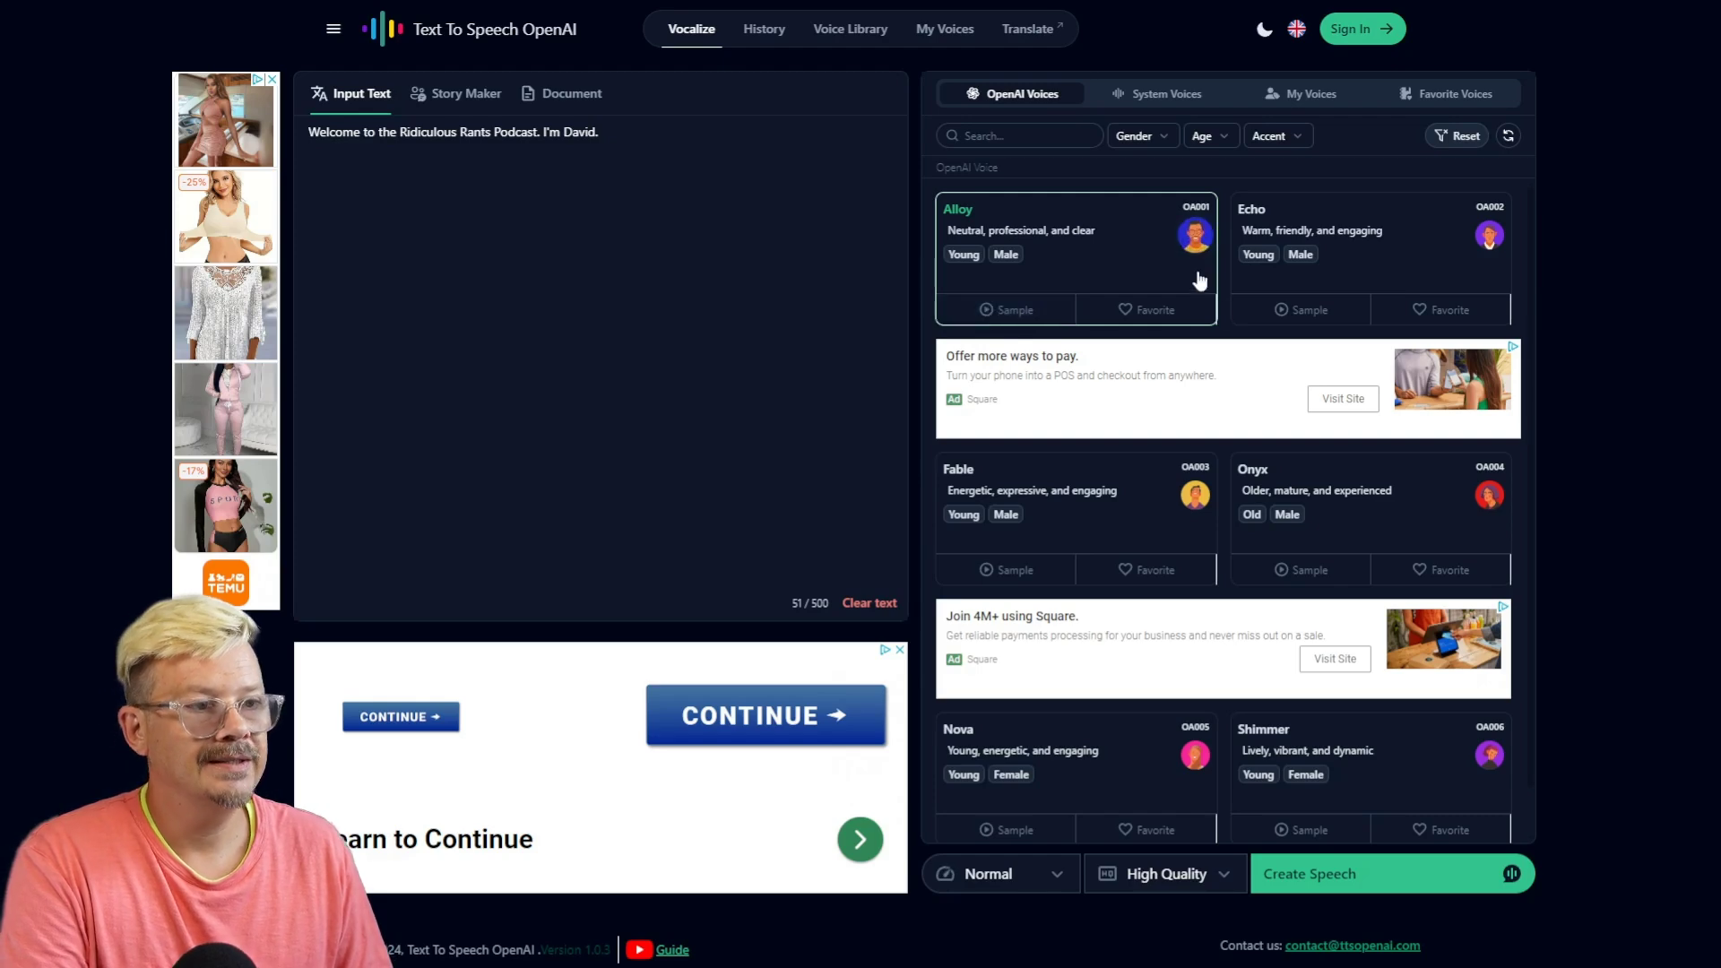
pyautogui.click(1291, 314)
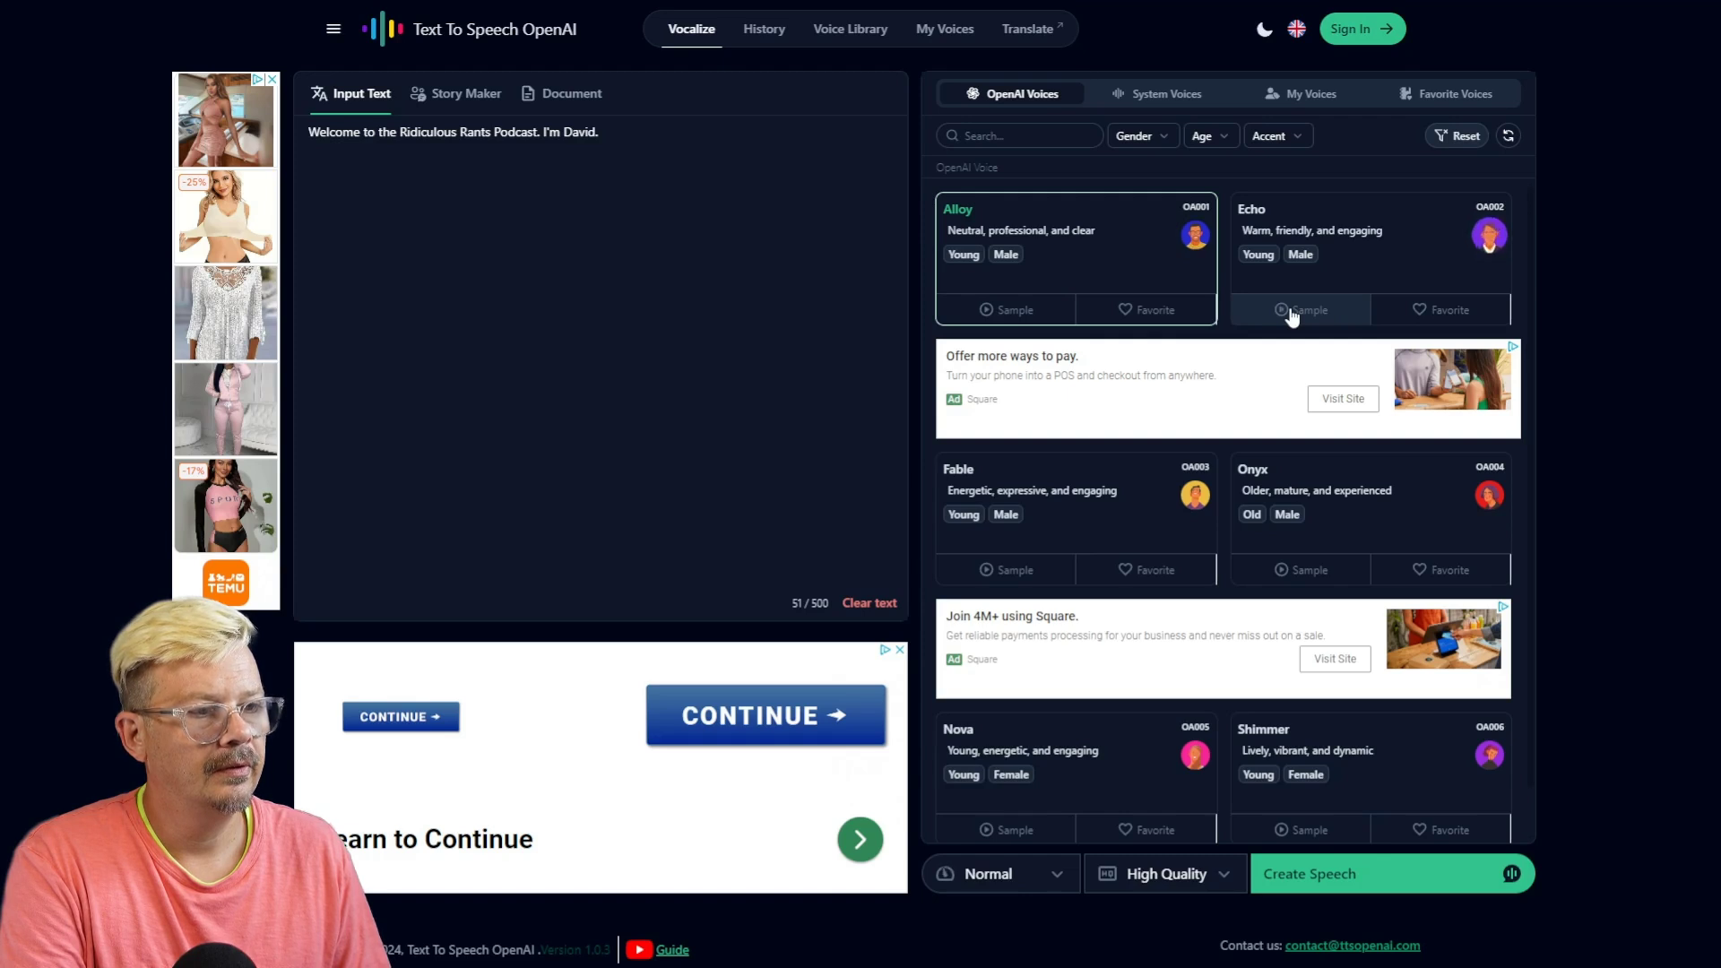
pyautogui.click(985, 312)
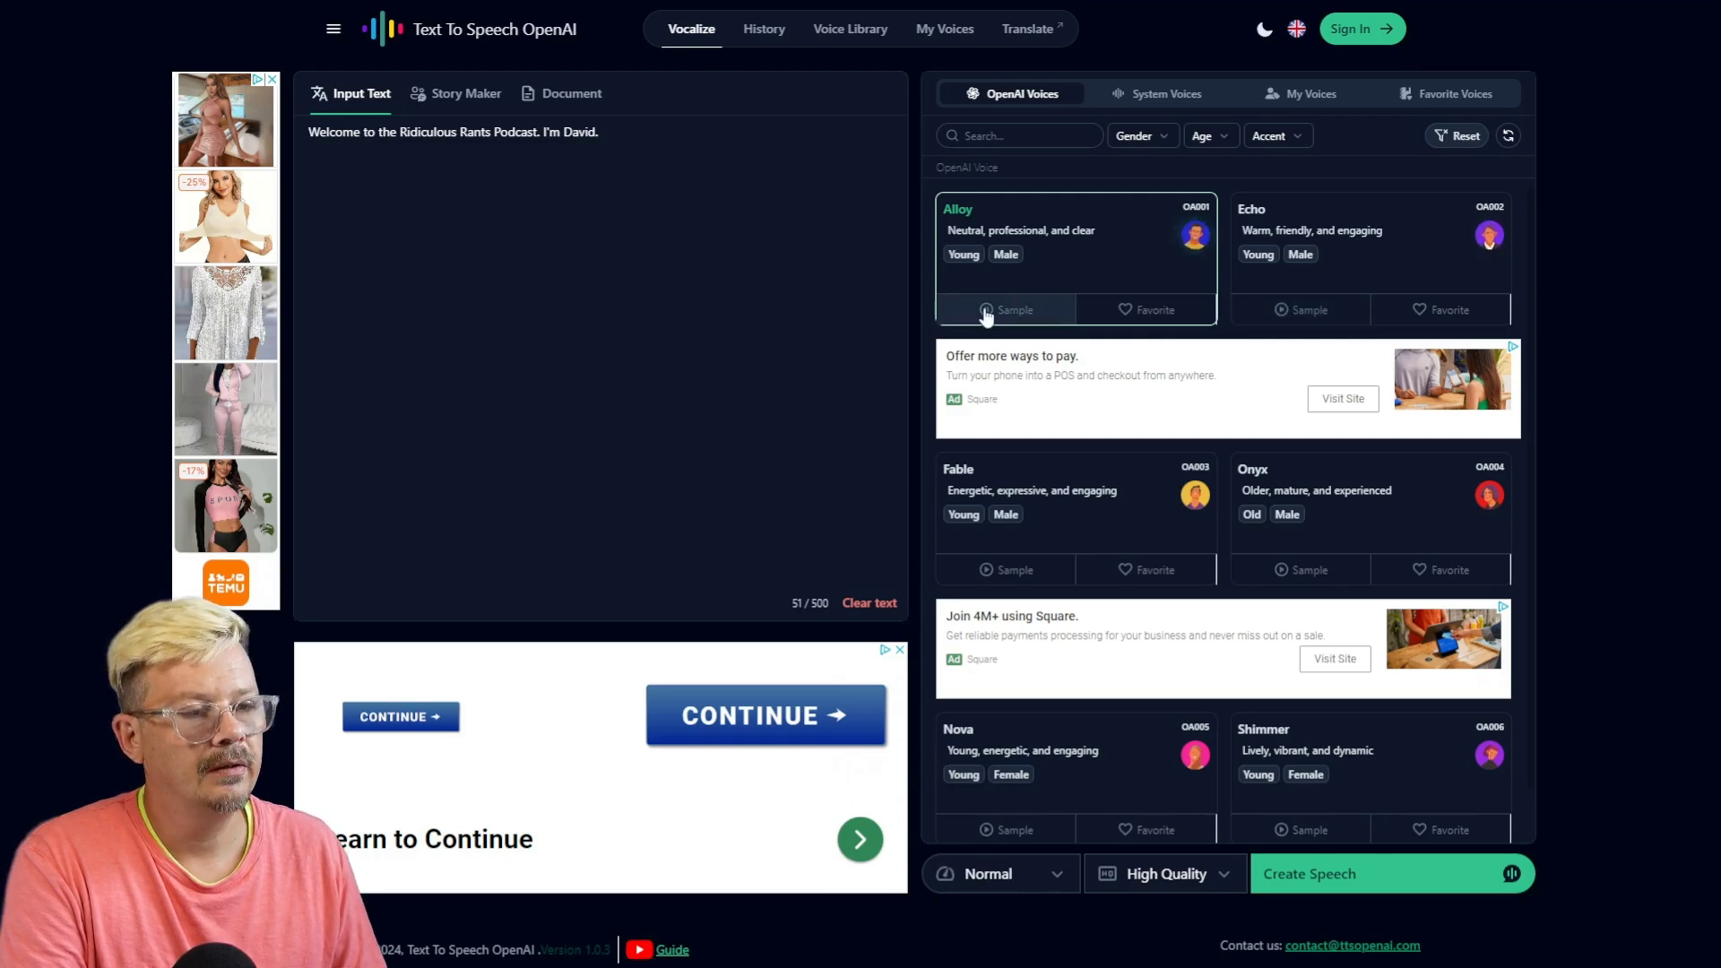
pyautogui.click(1300, 315)
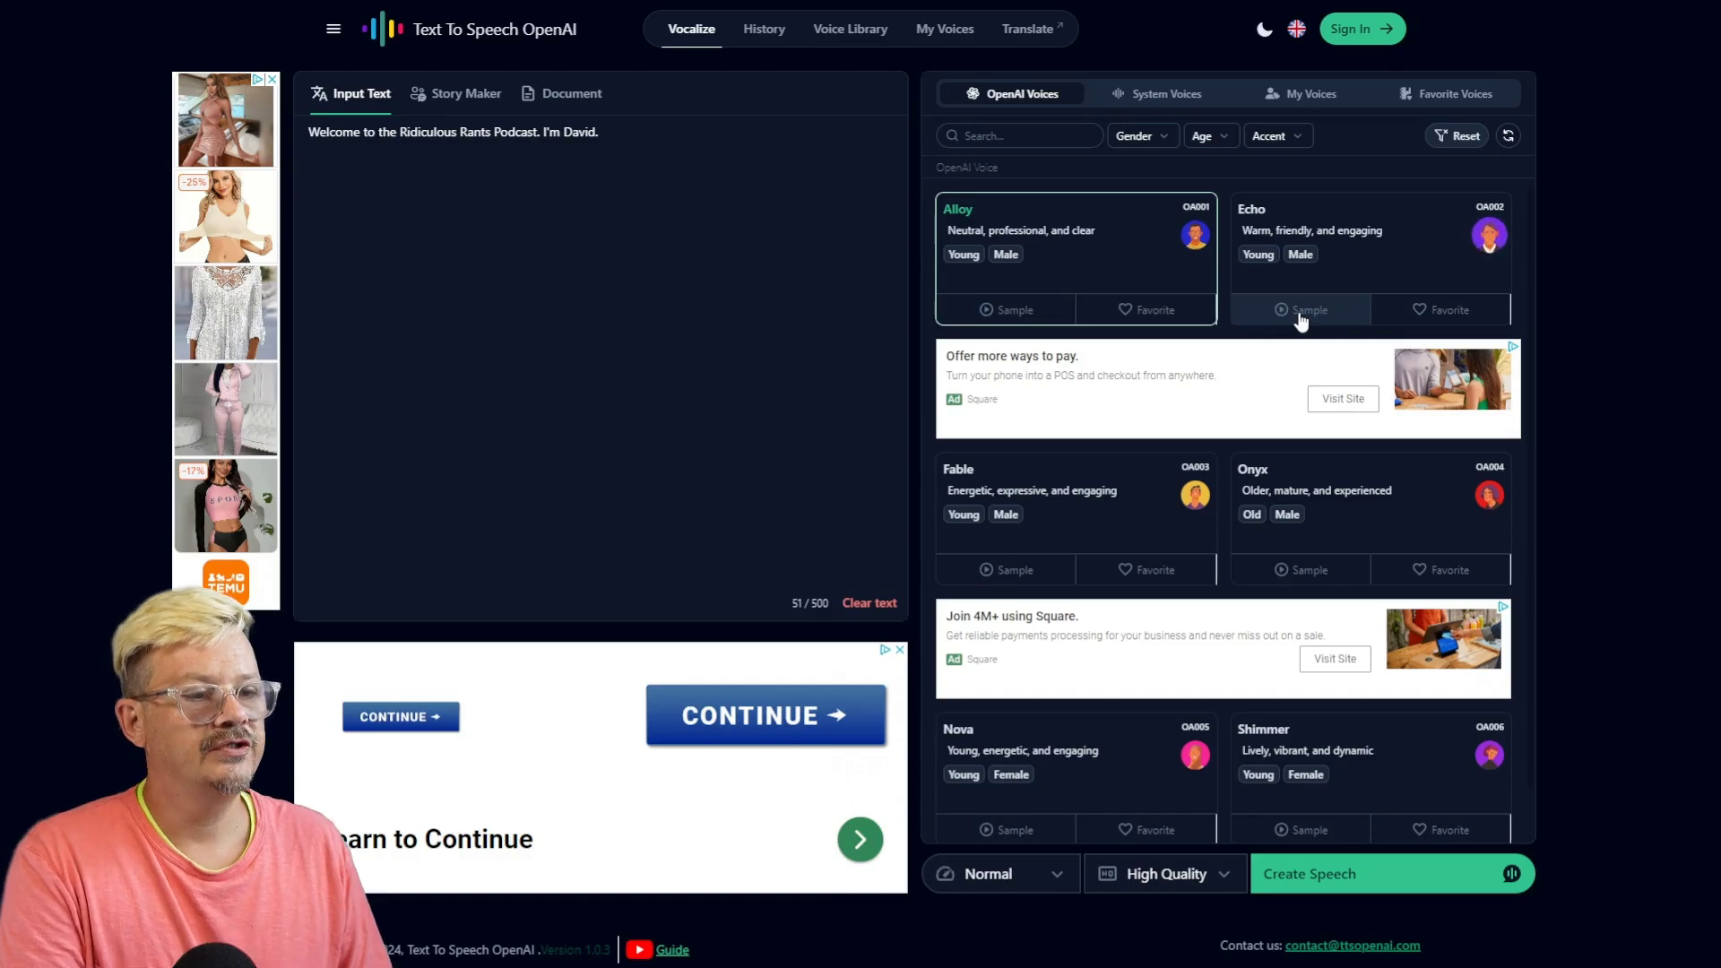
# Play the Fable, Onyx, Nova and Shimmer voice samples.
pyautogui.click(1001, 579)
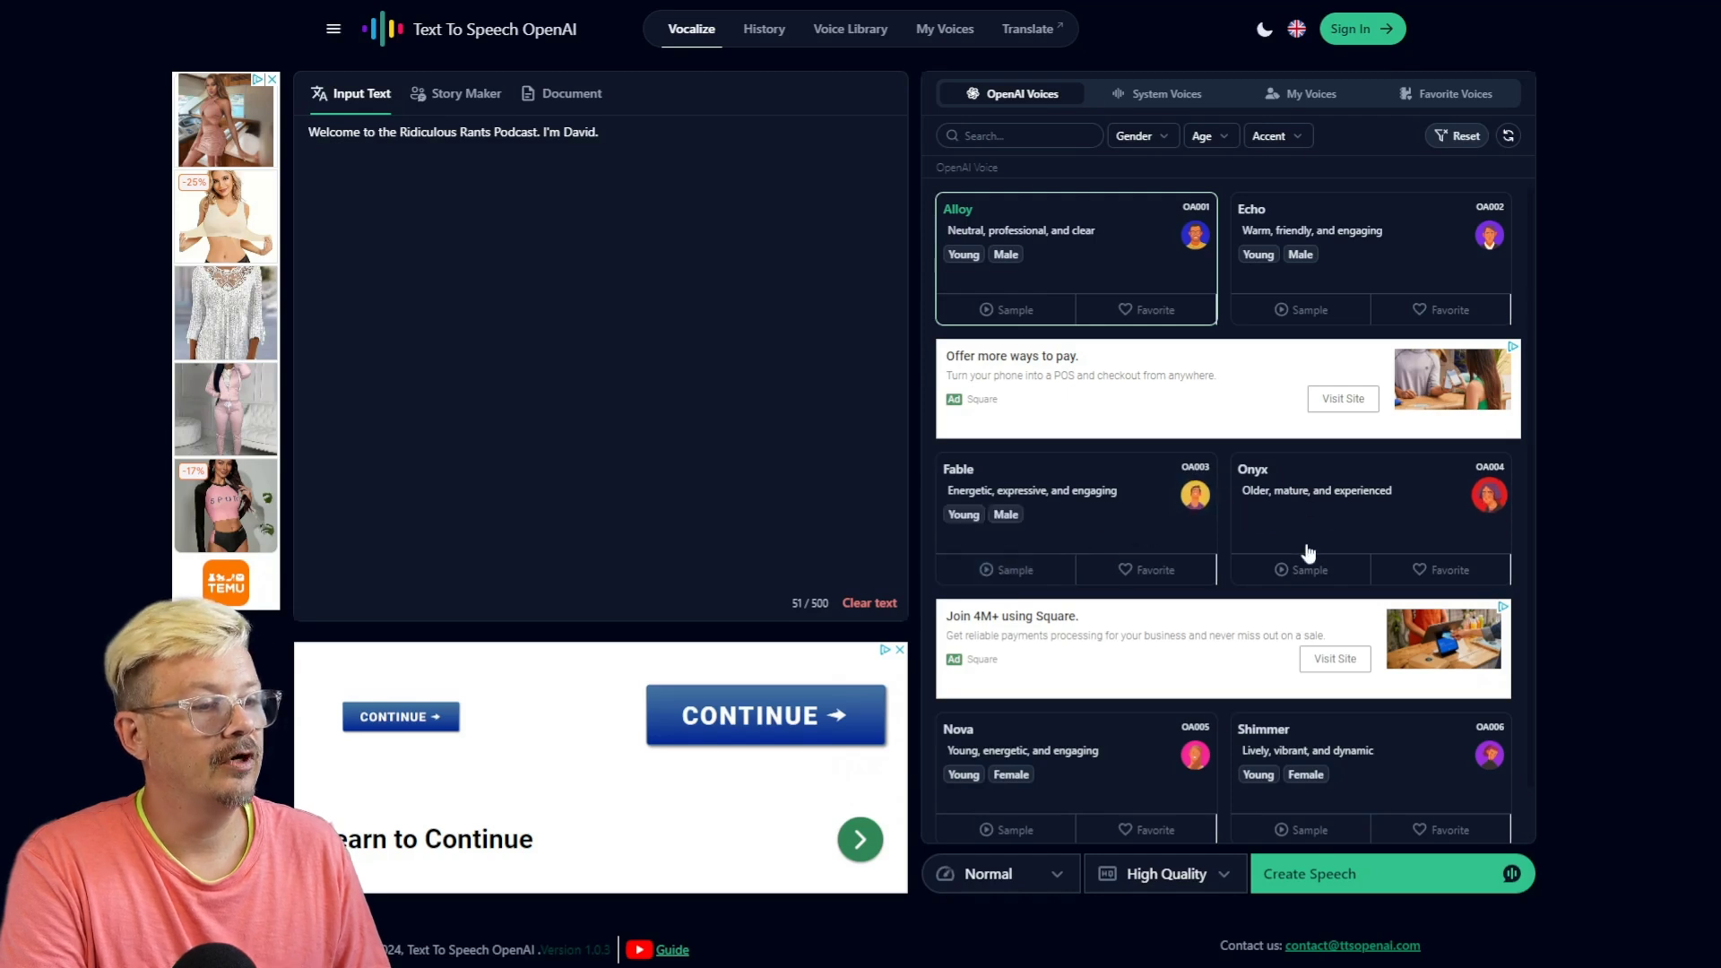
pyautogui.click(1295, 570)
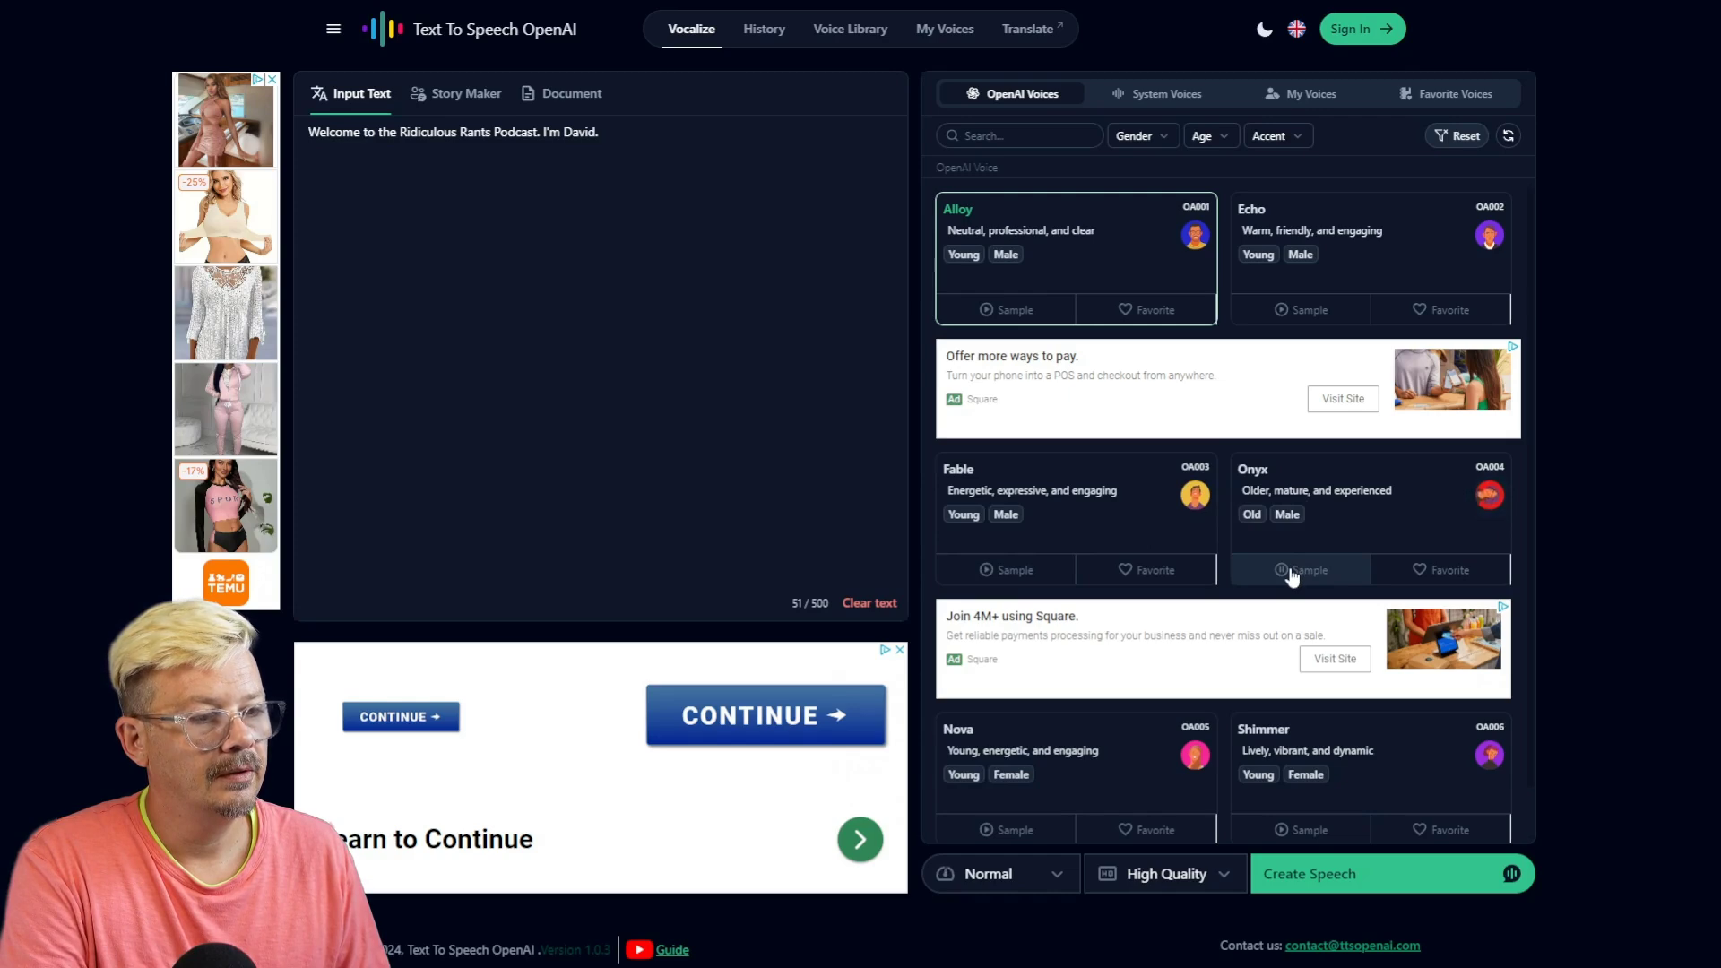
pyautogui.scroll(-1, 986, 787)
pyautogui.click(986, 787)
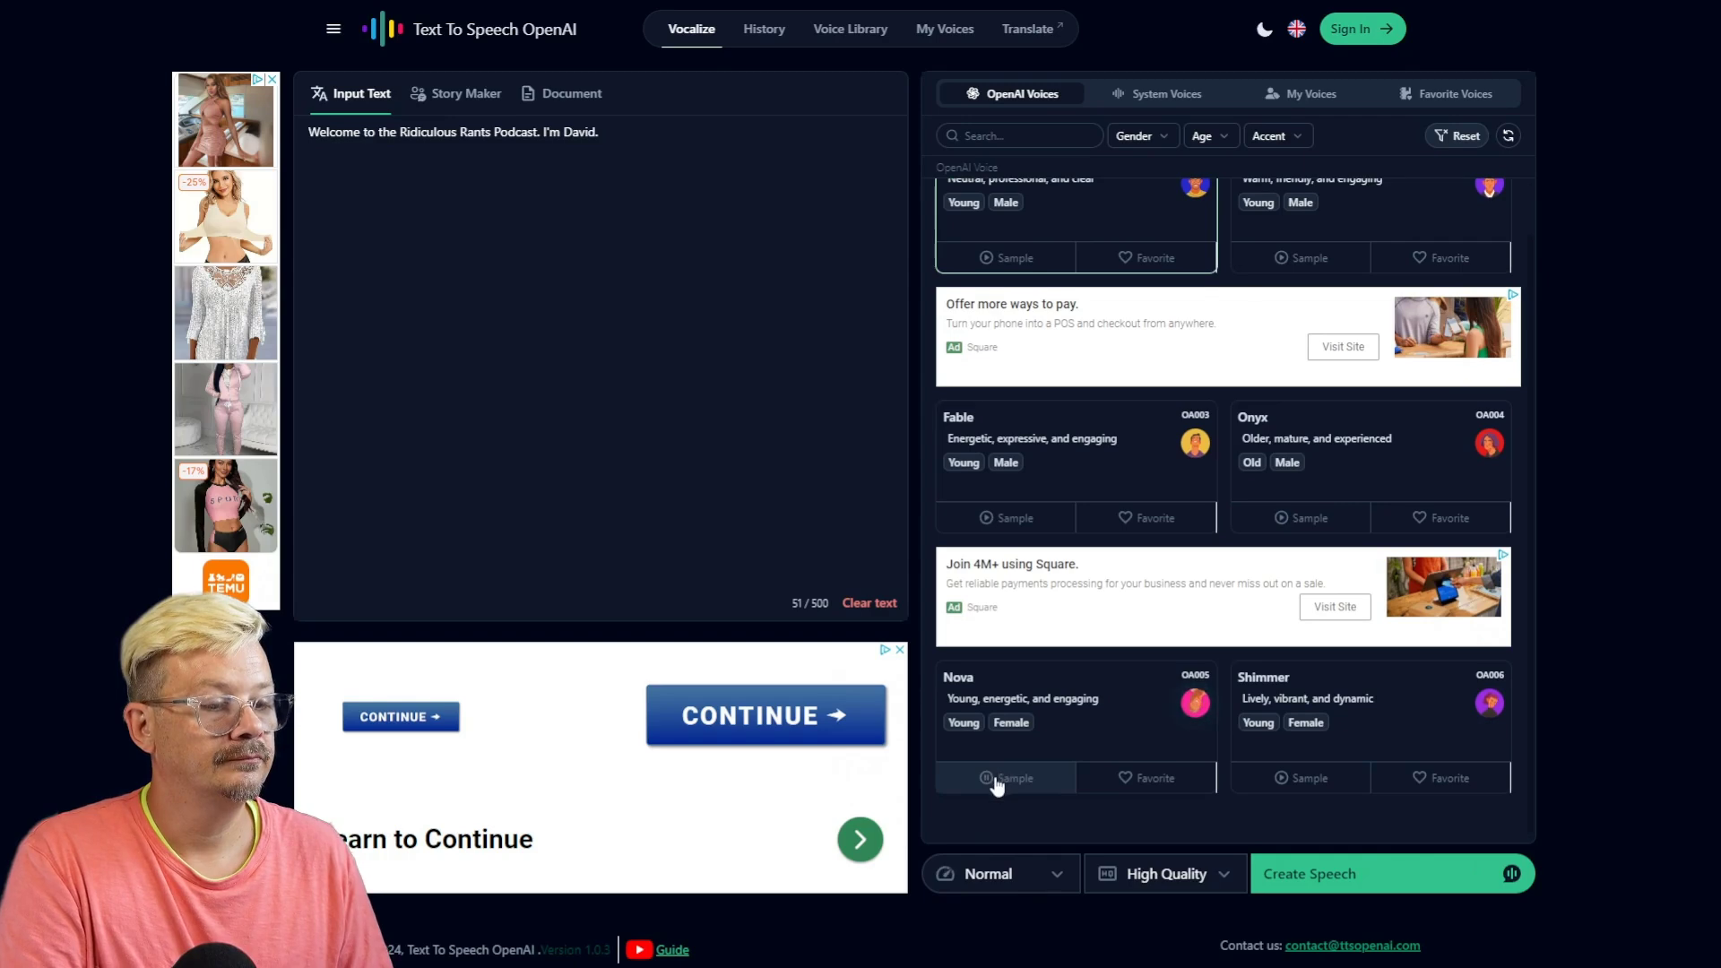
pyautogui.click(1294, 787)
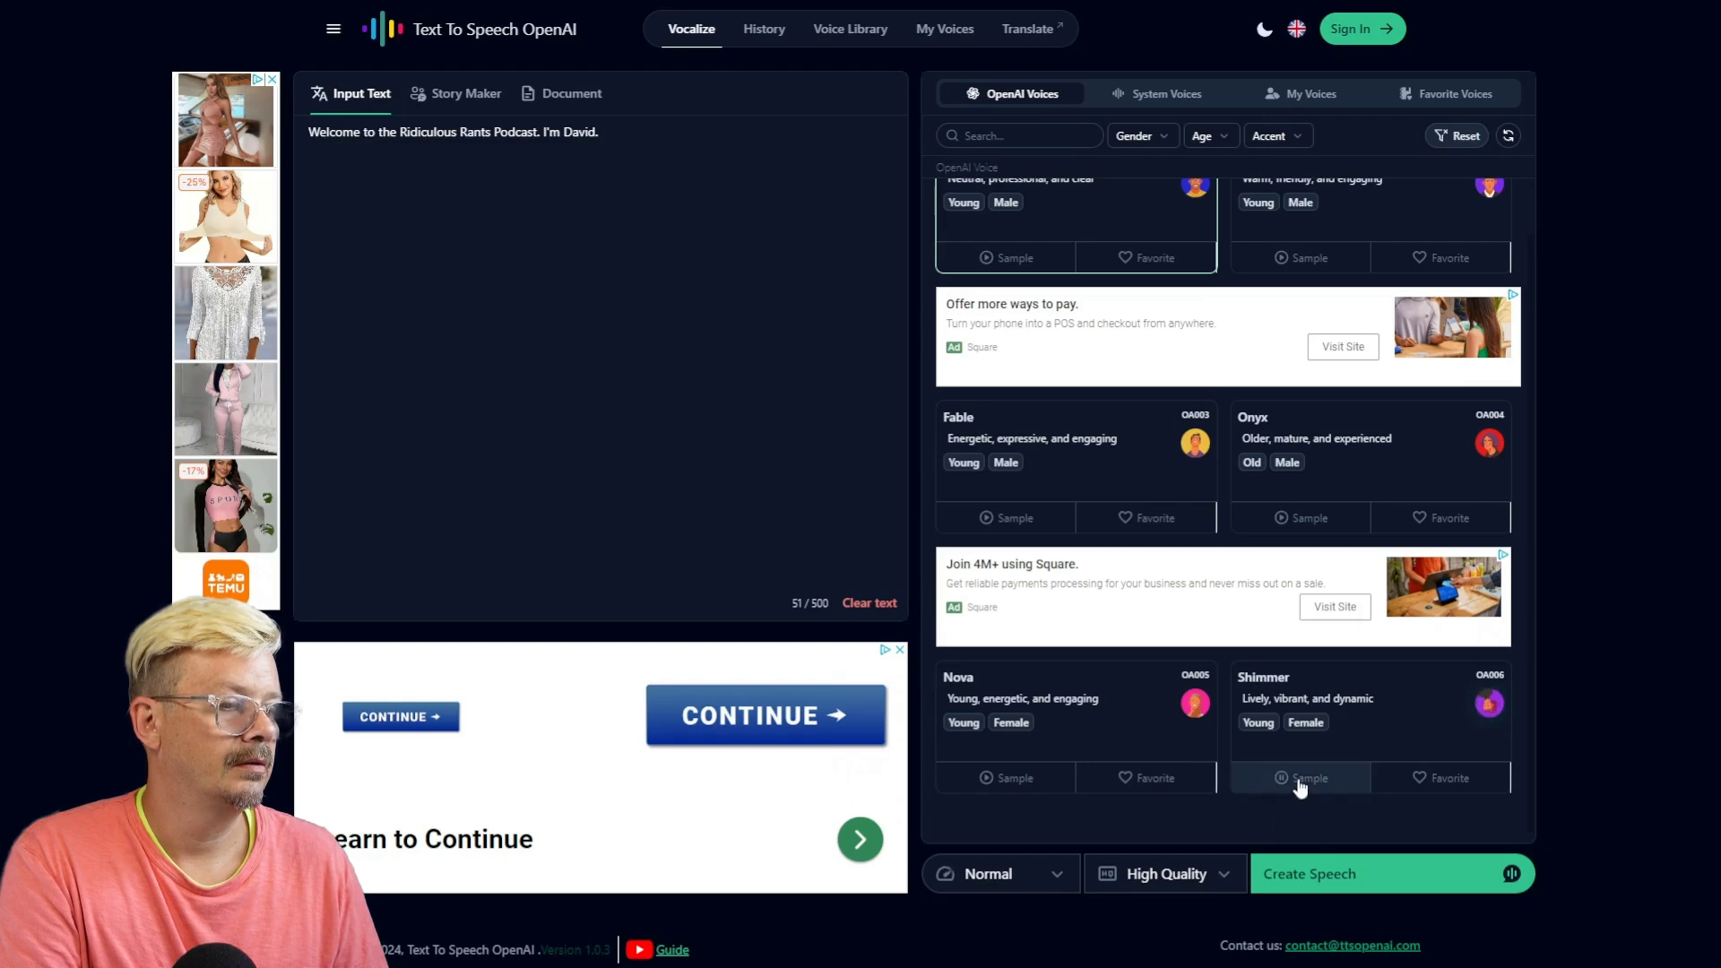
pyautogui.scroll(2, 1309, 627)
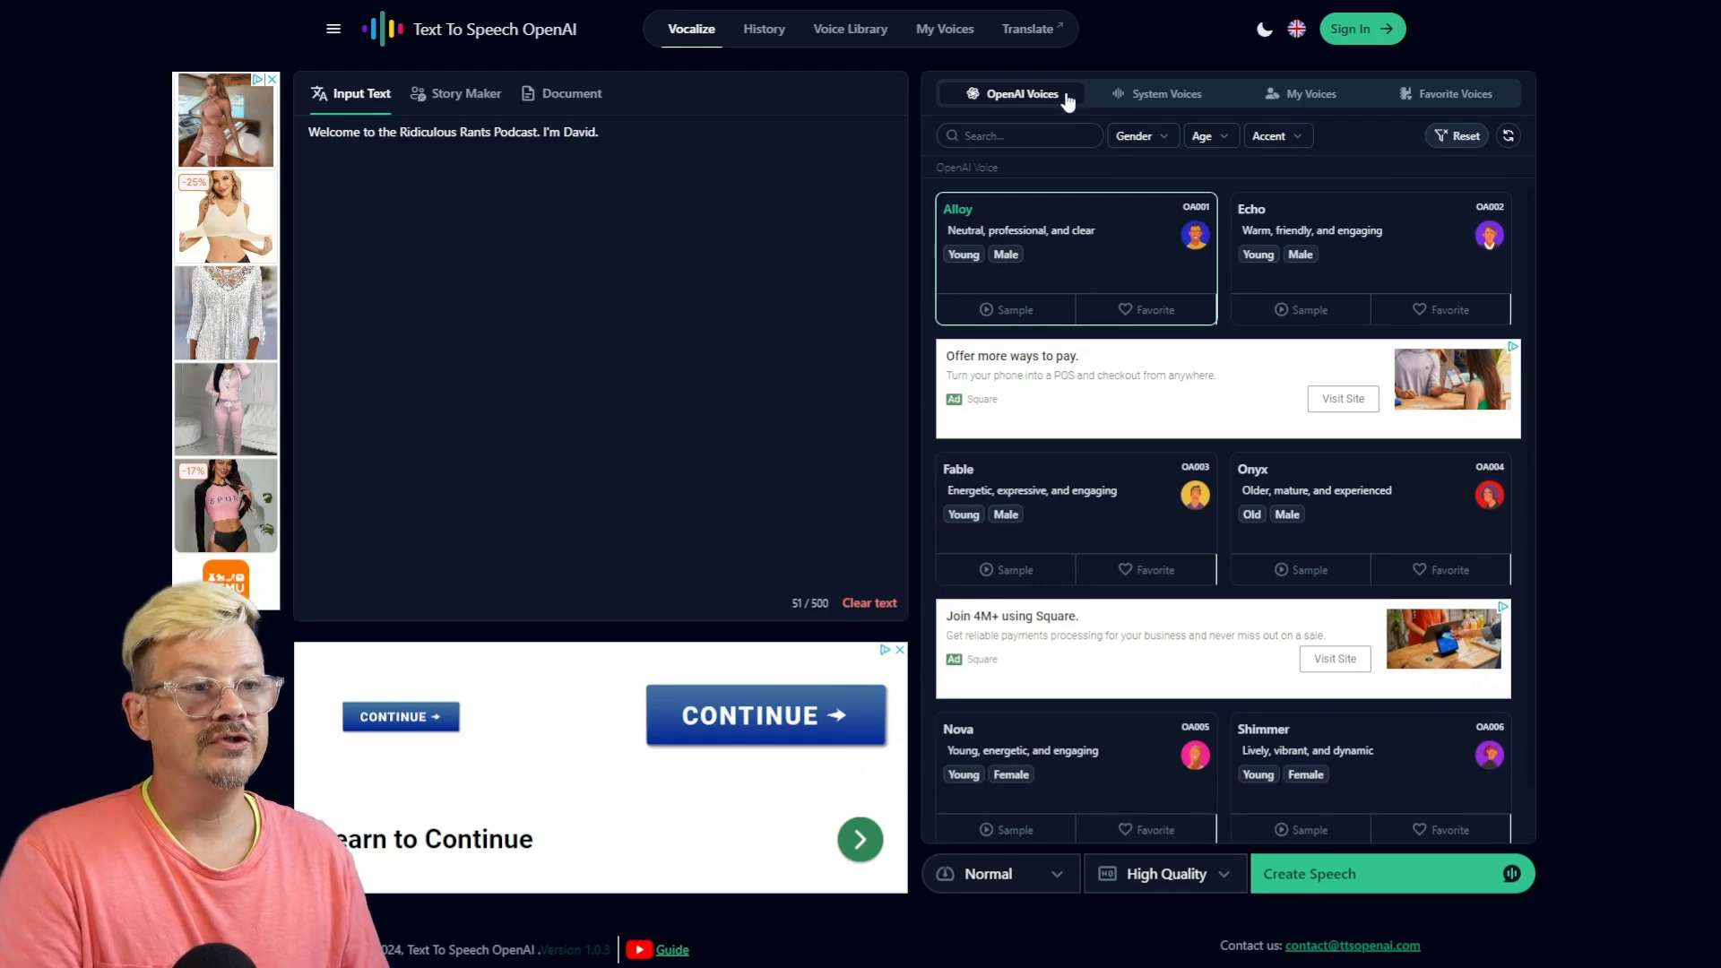
pyautogui.click(1183, 103)
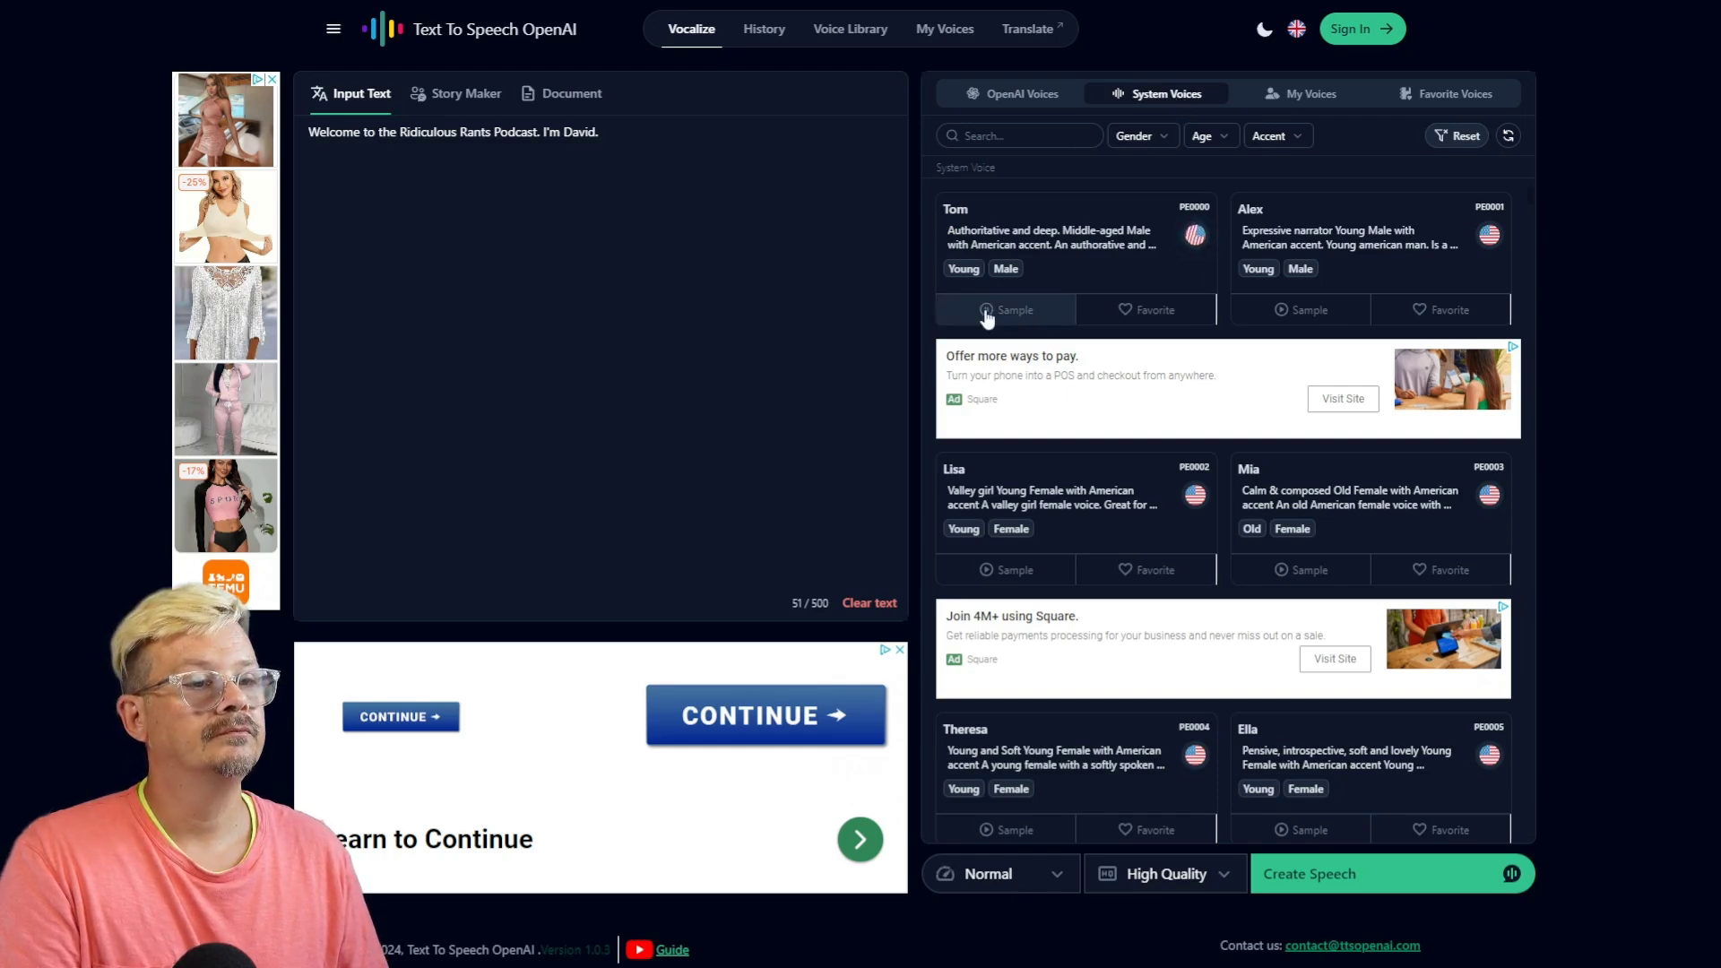
pyautogui.click(1276, 313)
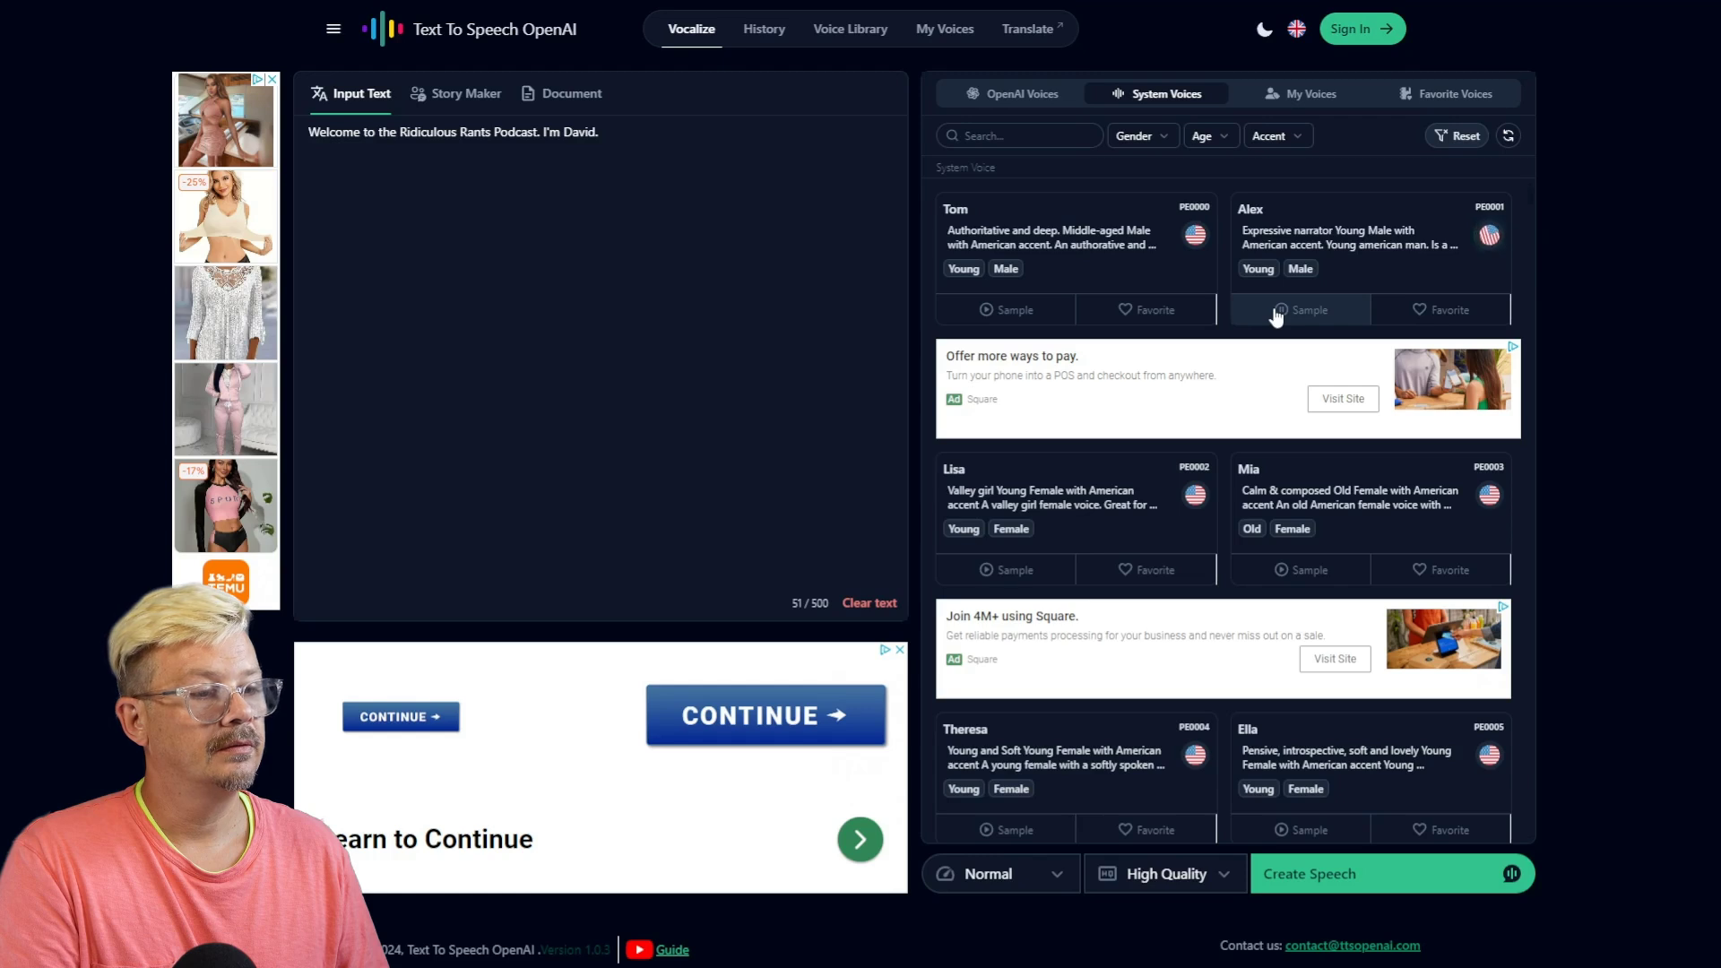
pyautogui.click(1250, 581)
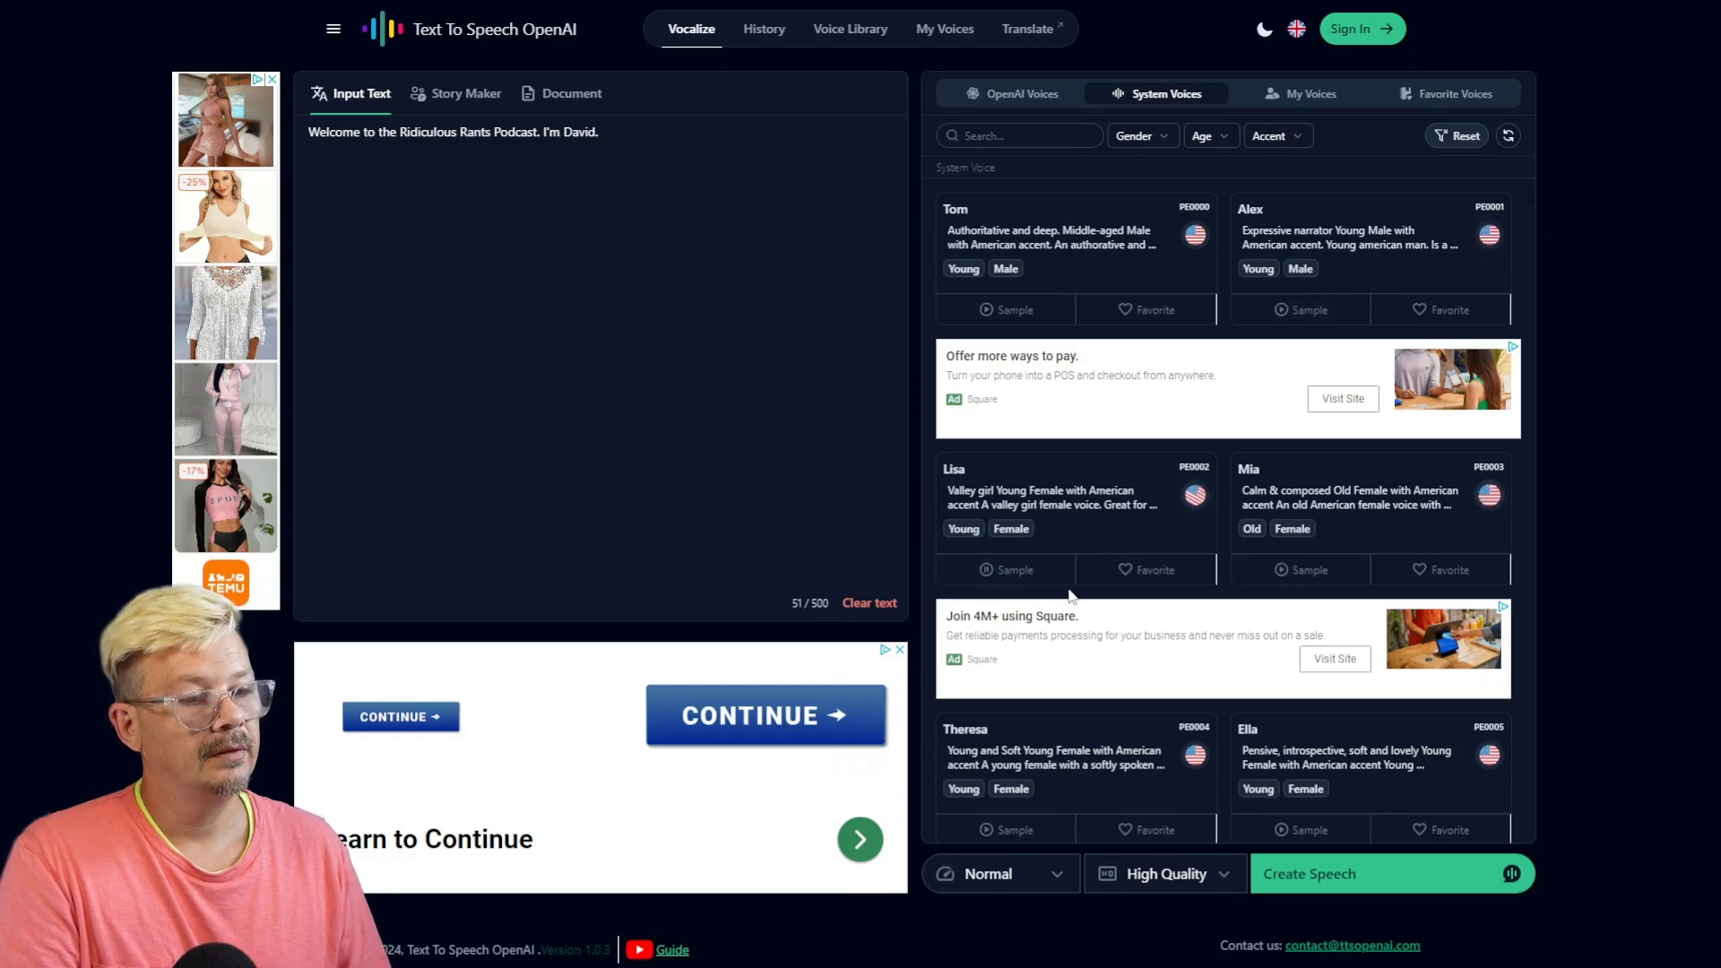
pyautogui.click(981, 579)
pyautogui.click(1268, 571)
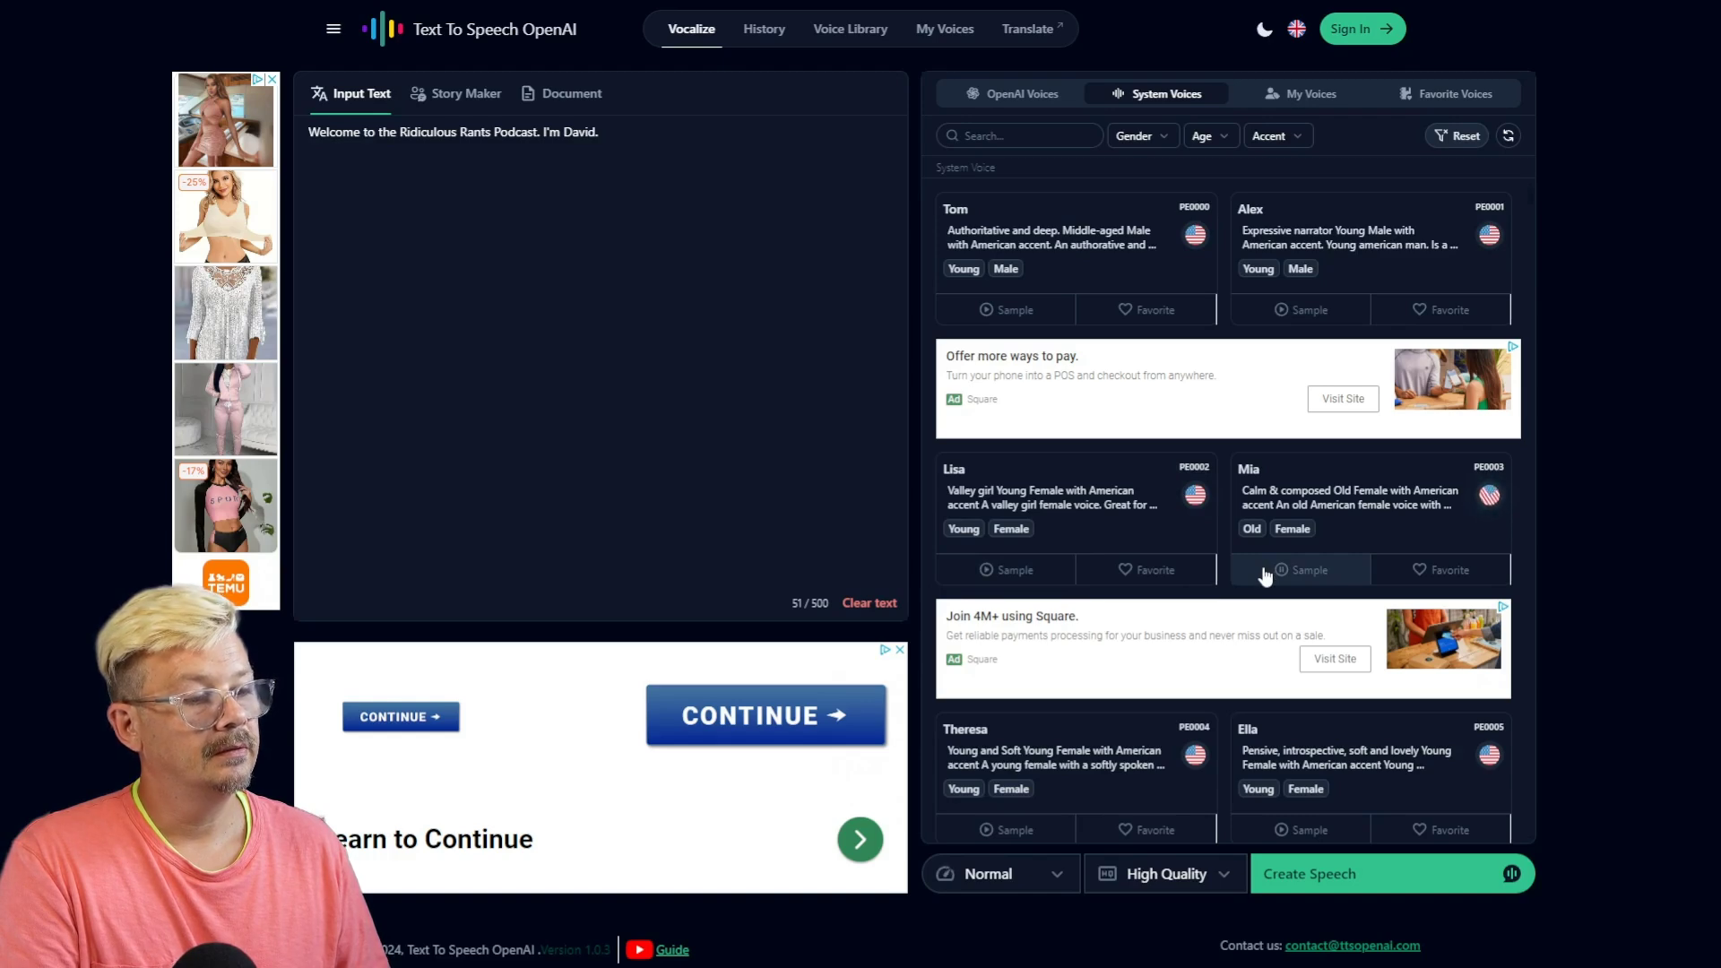
pyautogui.click(991, 830)
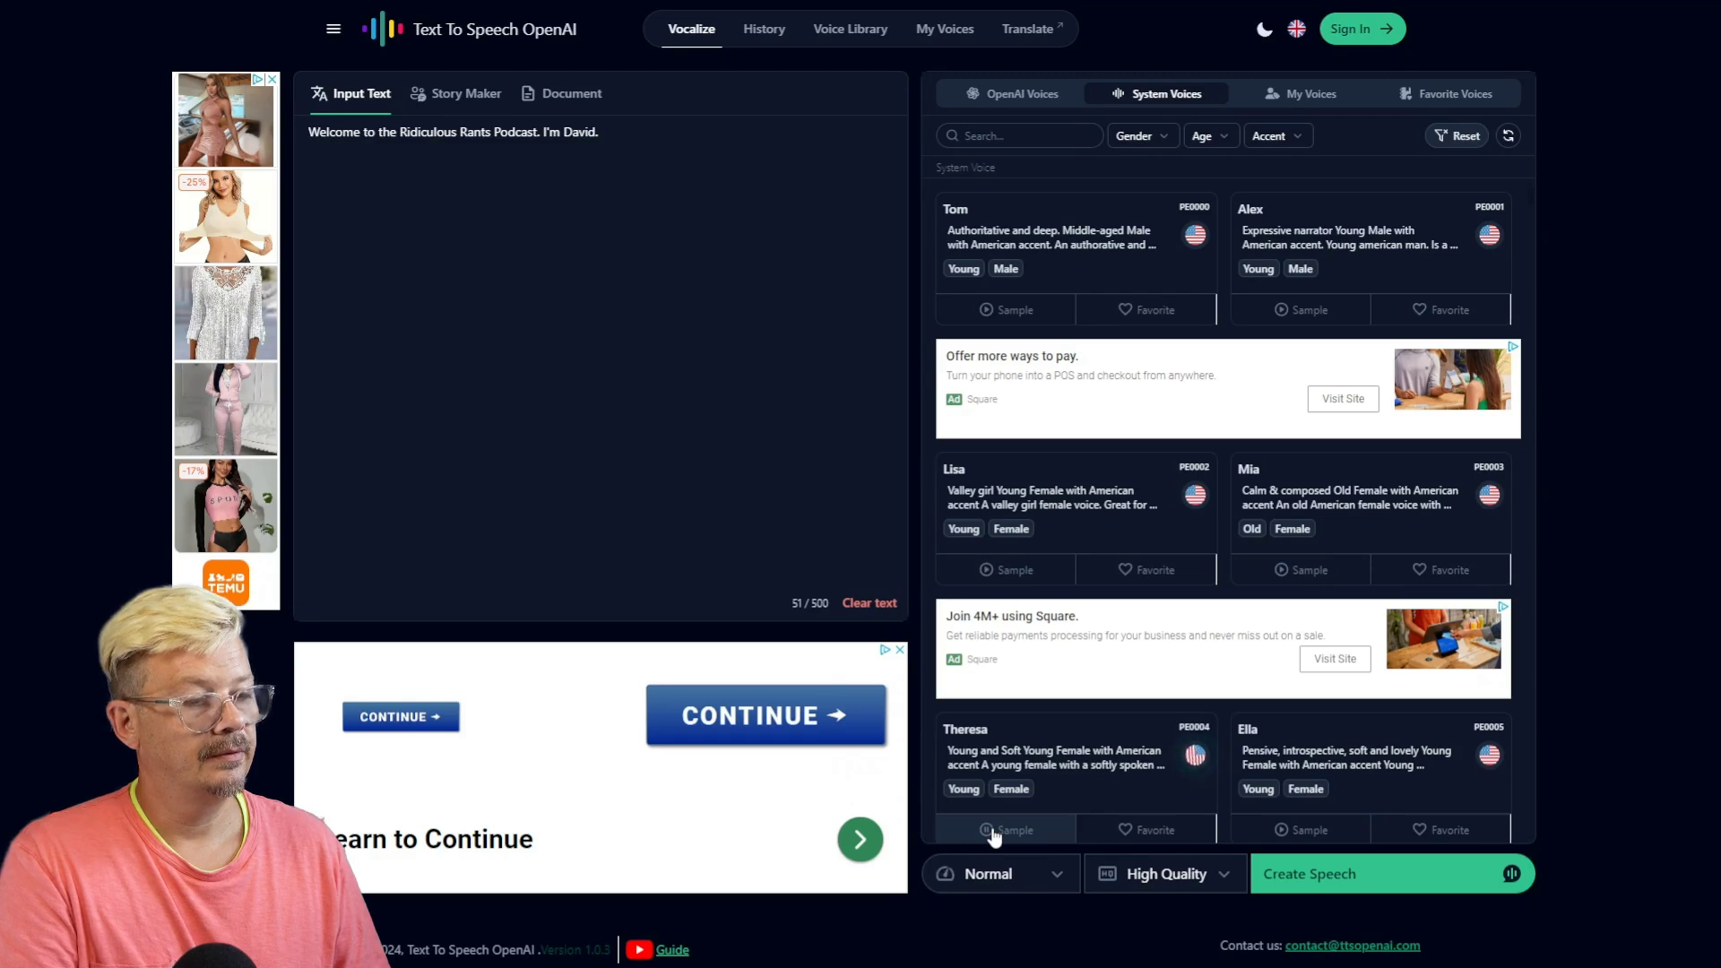
pyautogui.click(1293, 835)
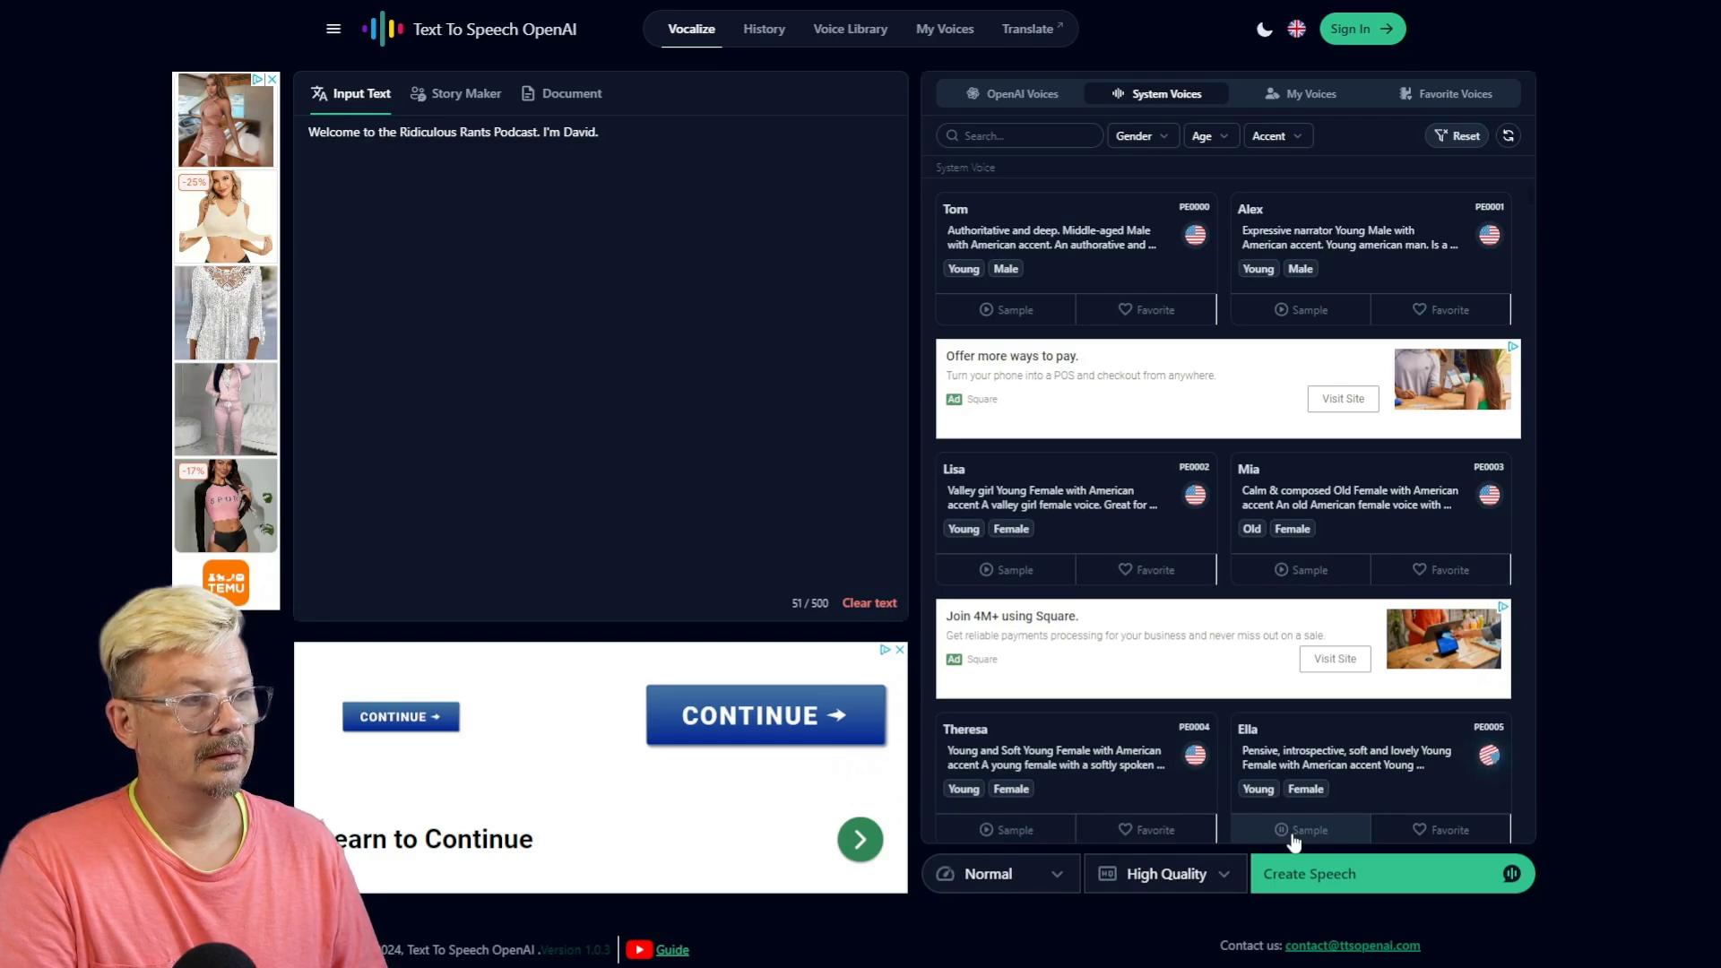
pyautogui.click(1022, 93)
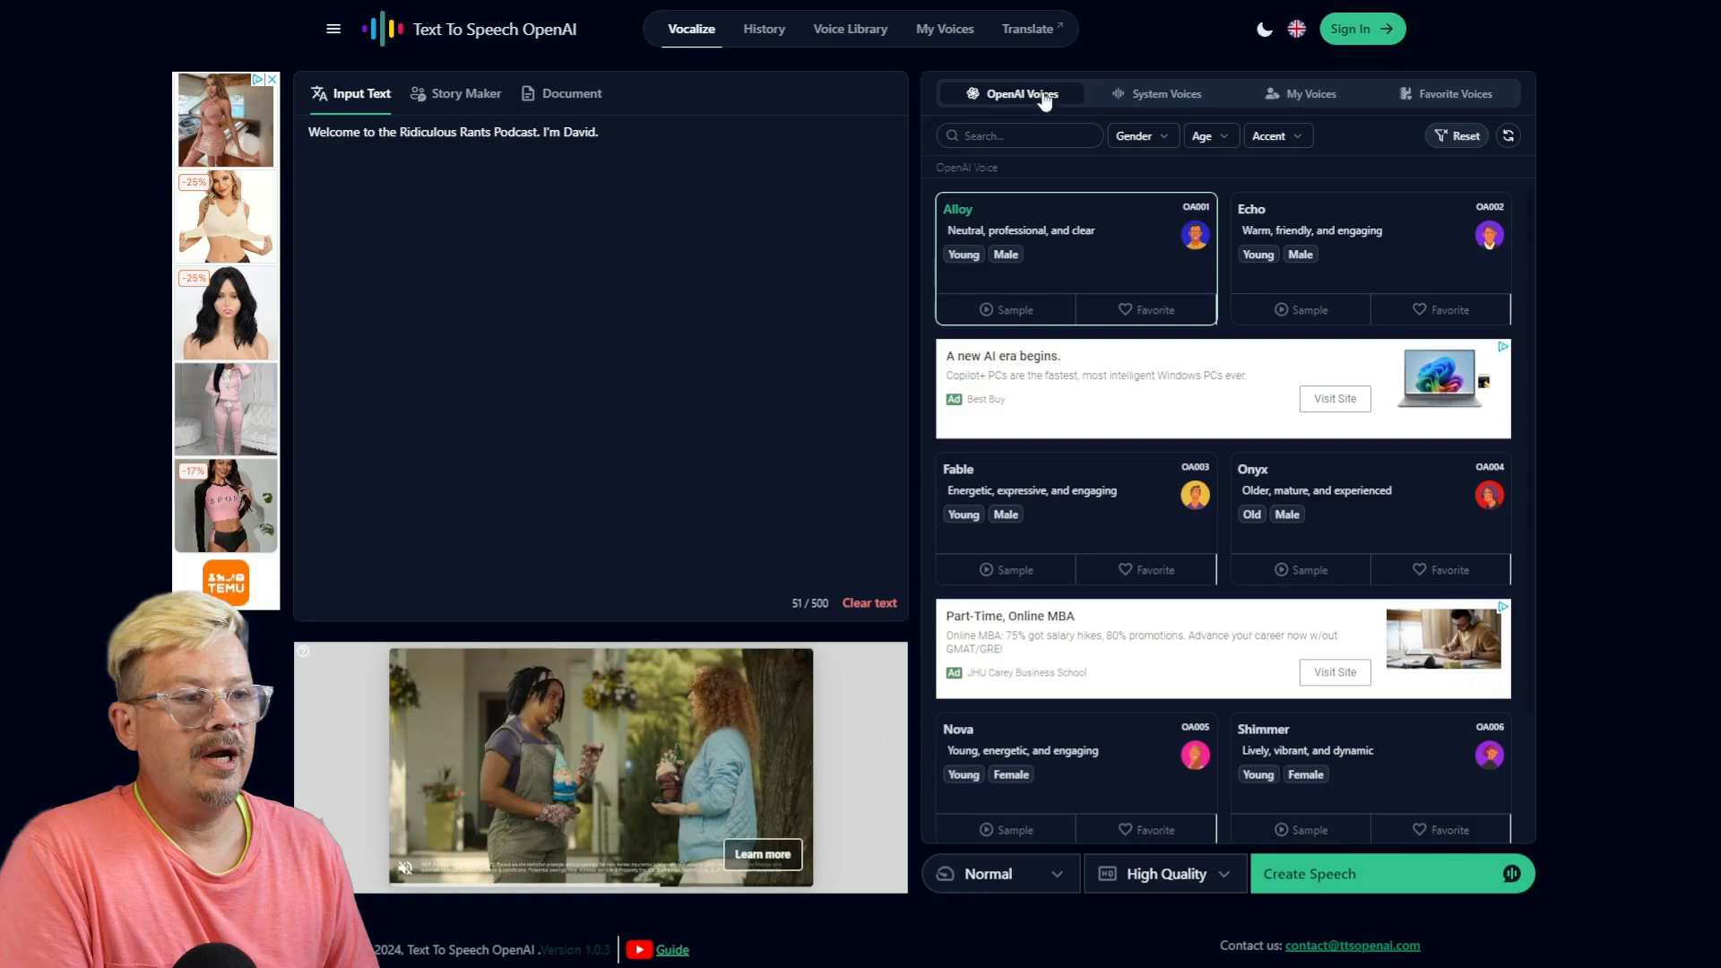
# Choose Alloy as the voice and generate a 3-second clip of the podcast intro.
pyautogui.click(1009, 307)
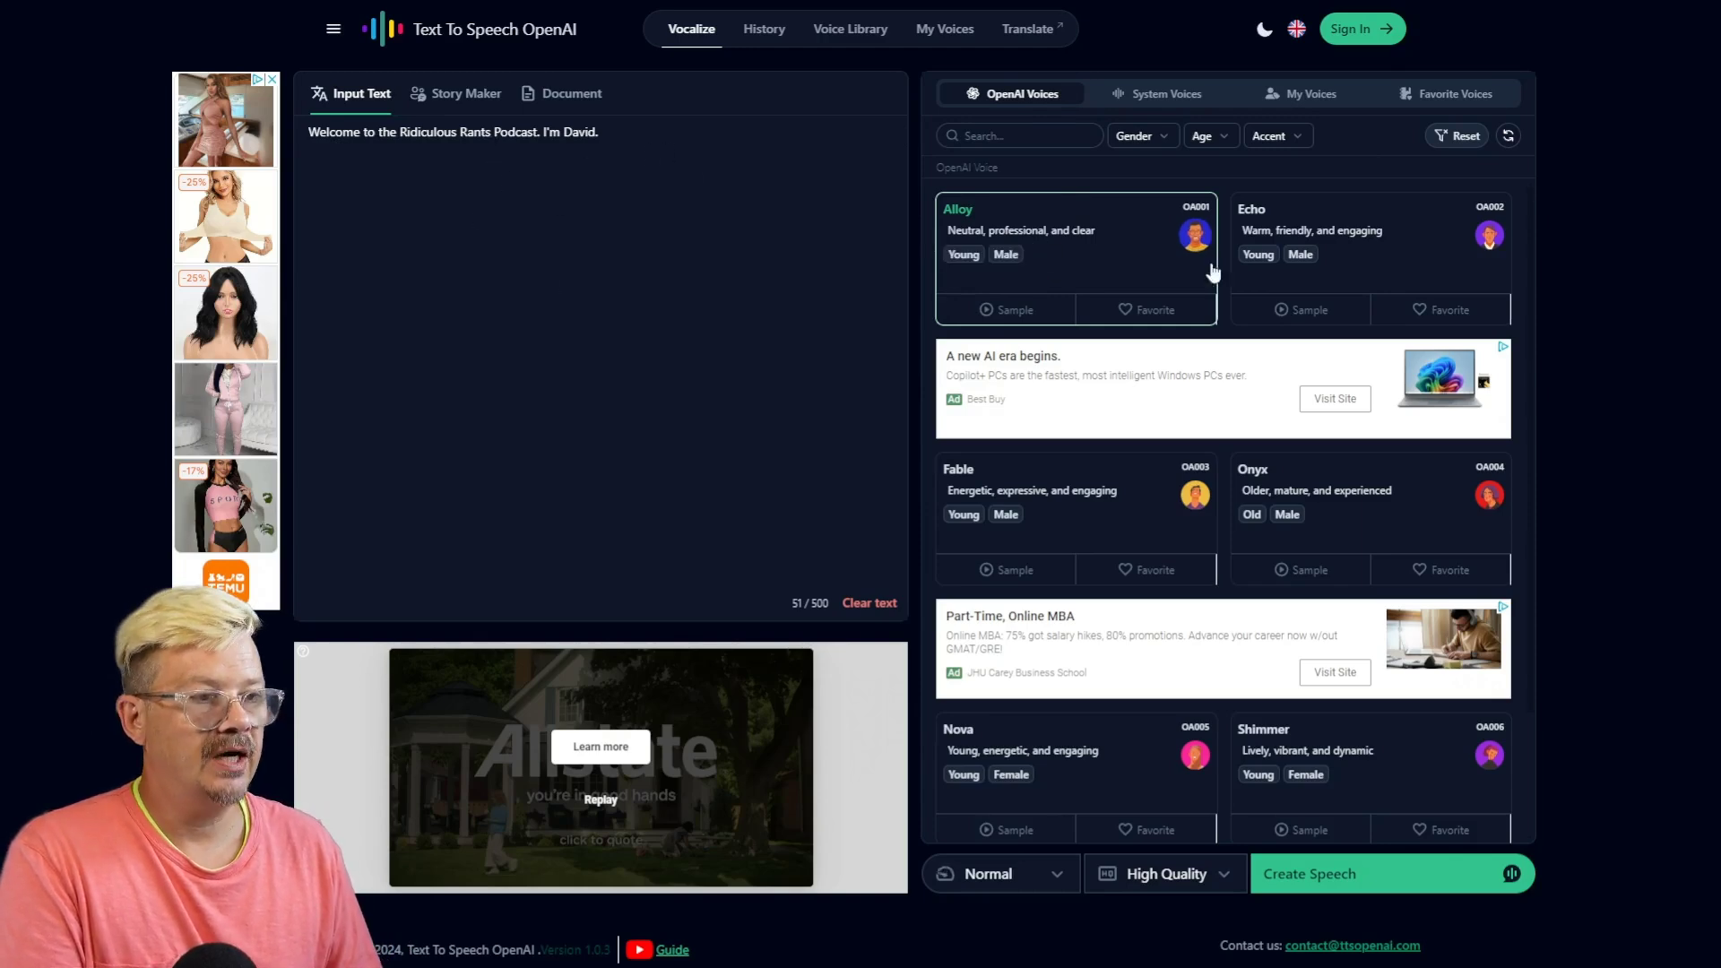
pyautogui.click(1384, 263)
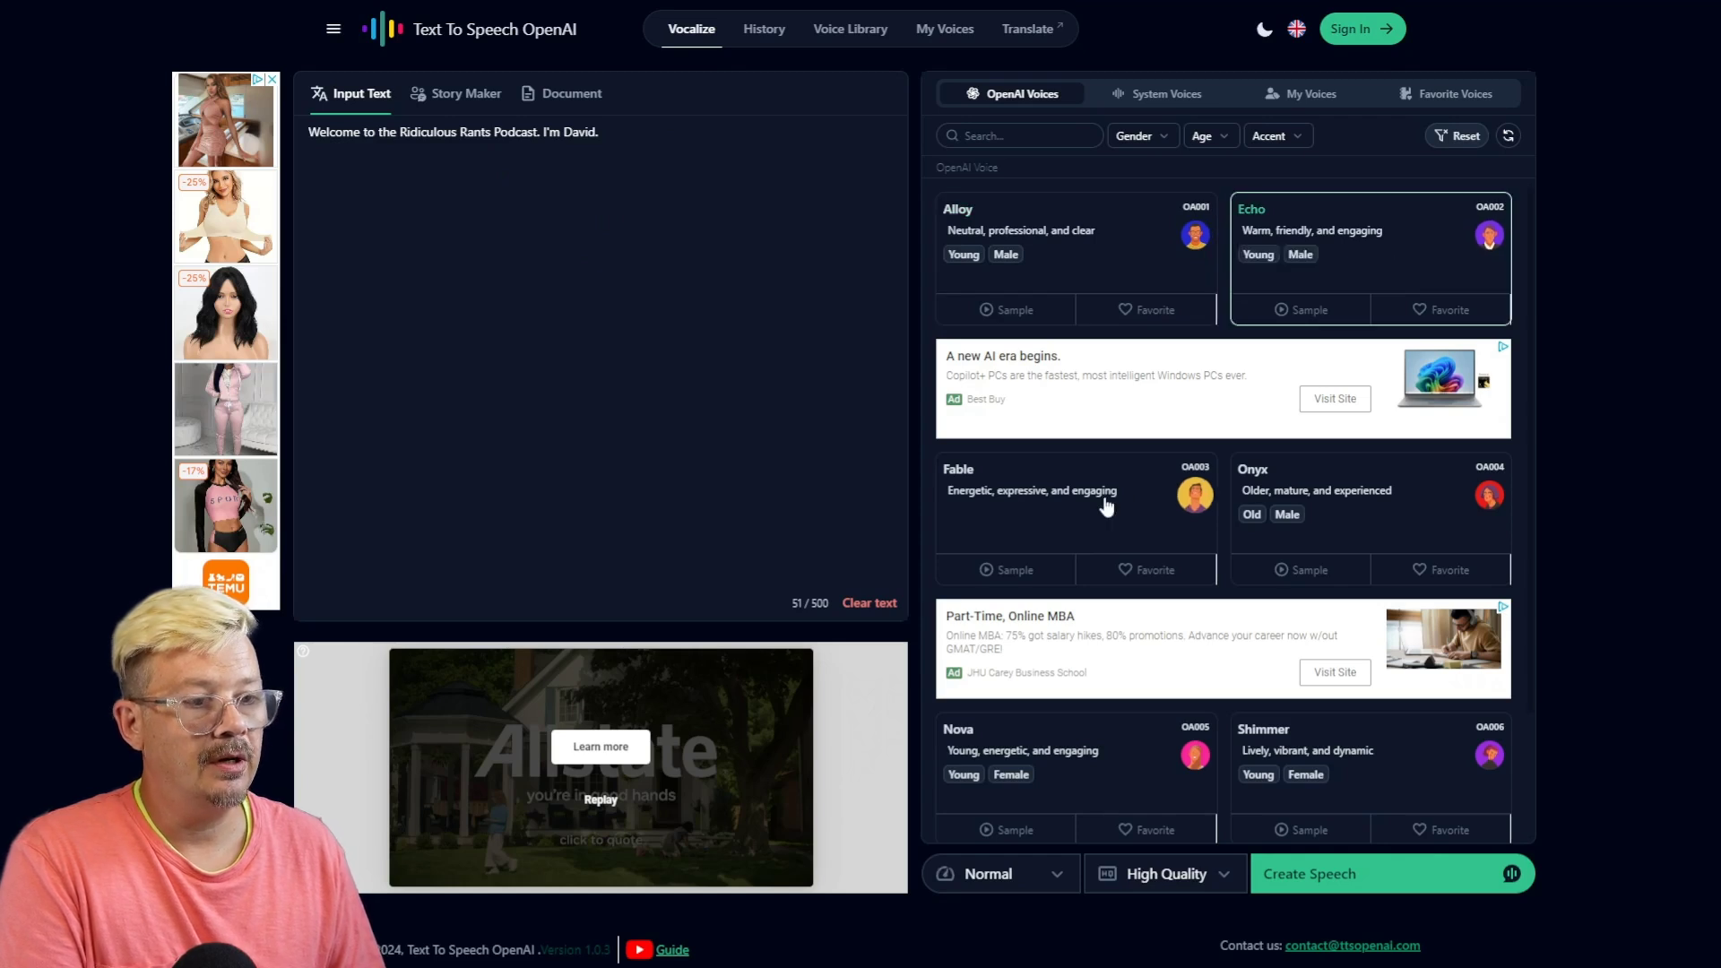
pyautogui.click(1169, 509)
pyautogui.click(1335, 512)
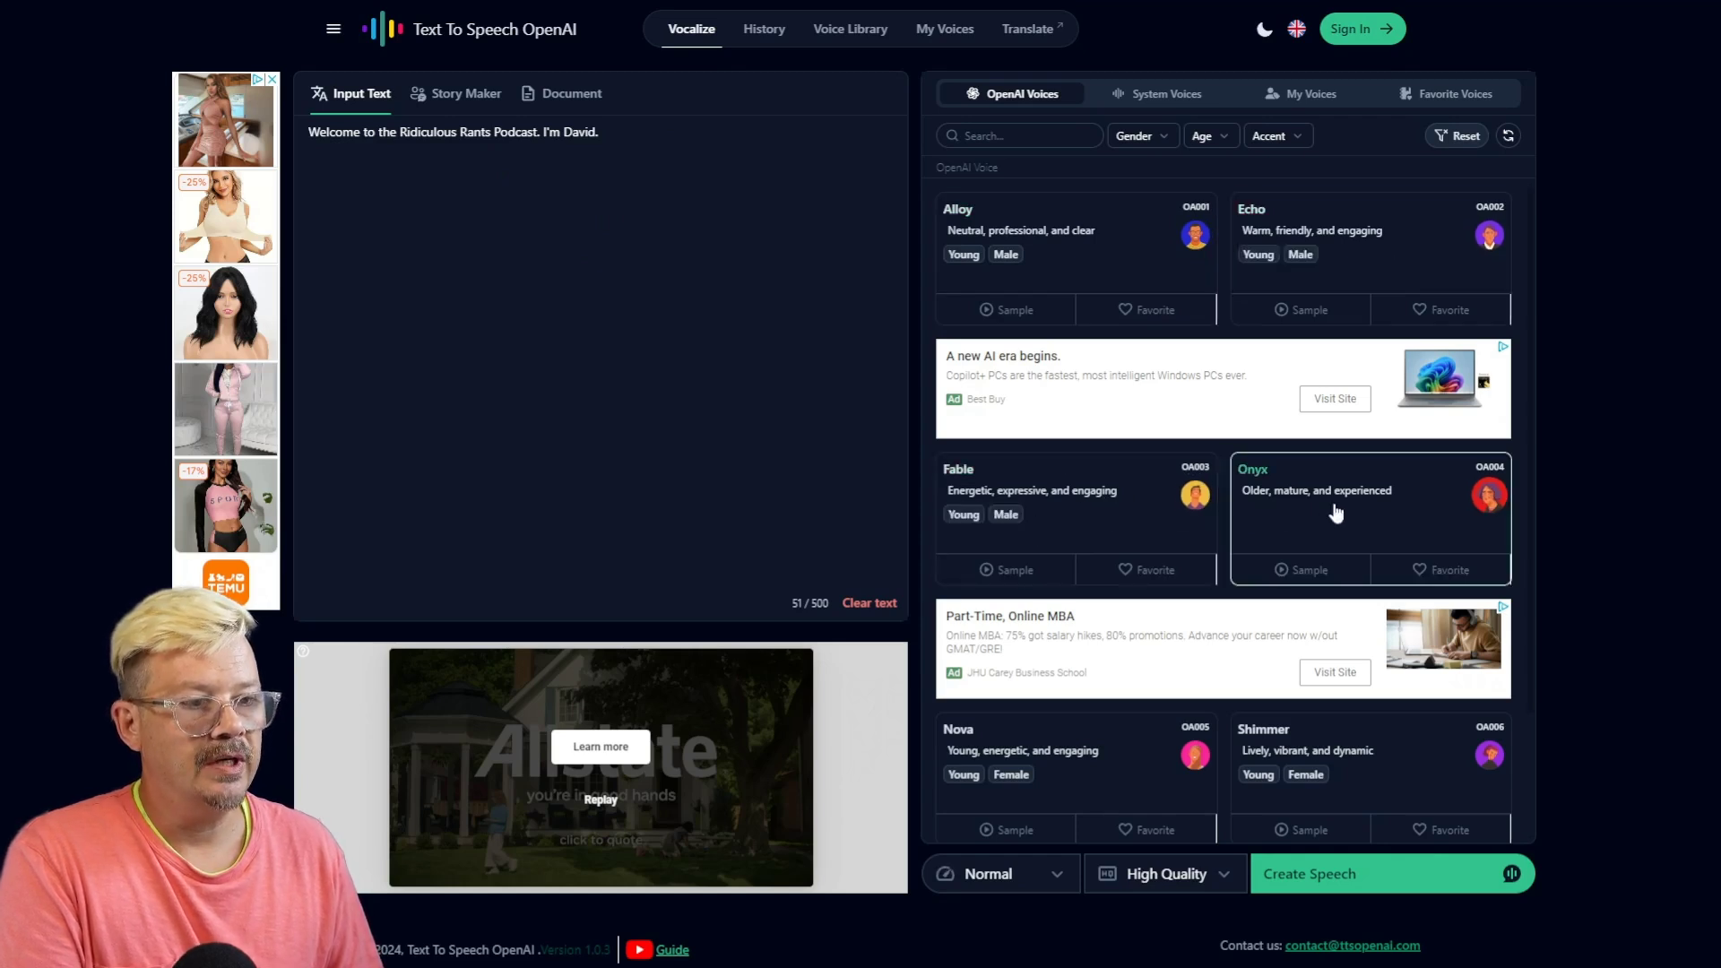
pyautogui.click(1050, 241)
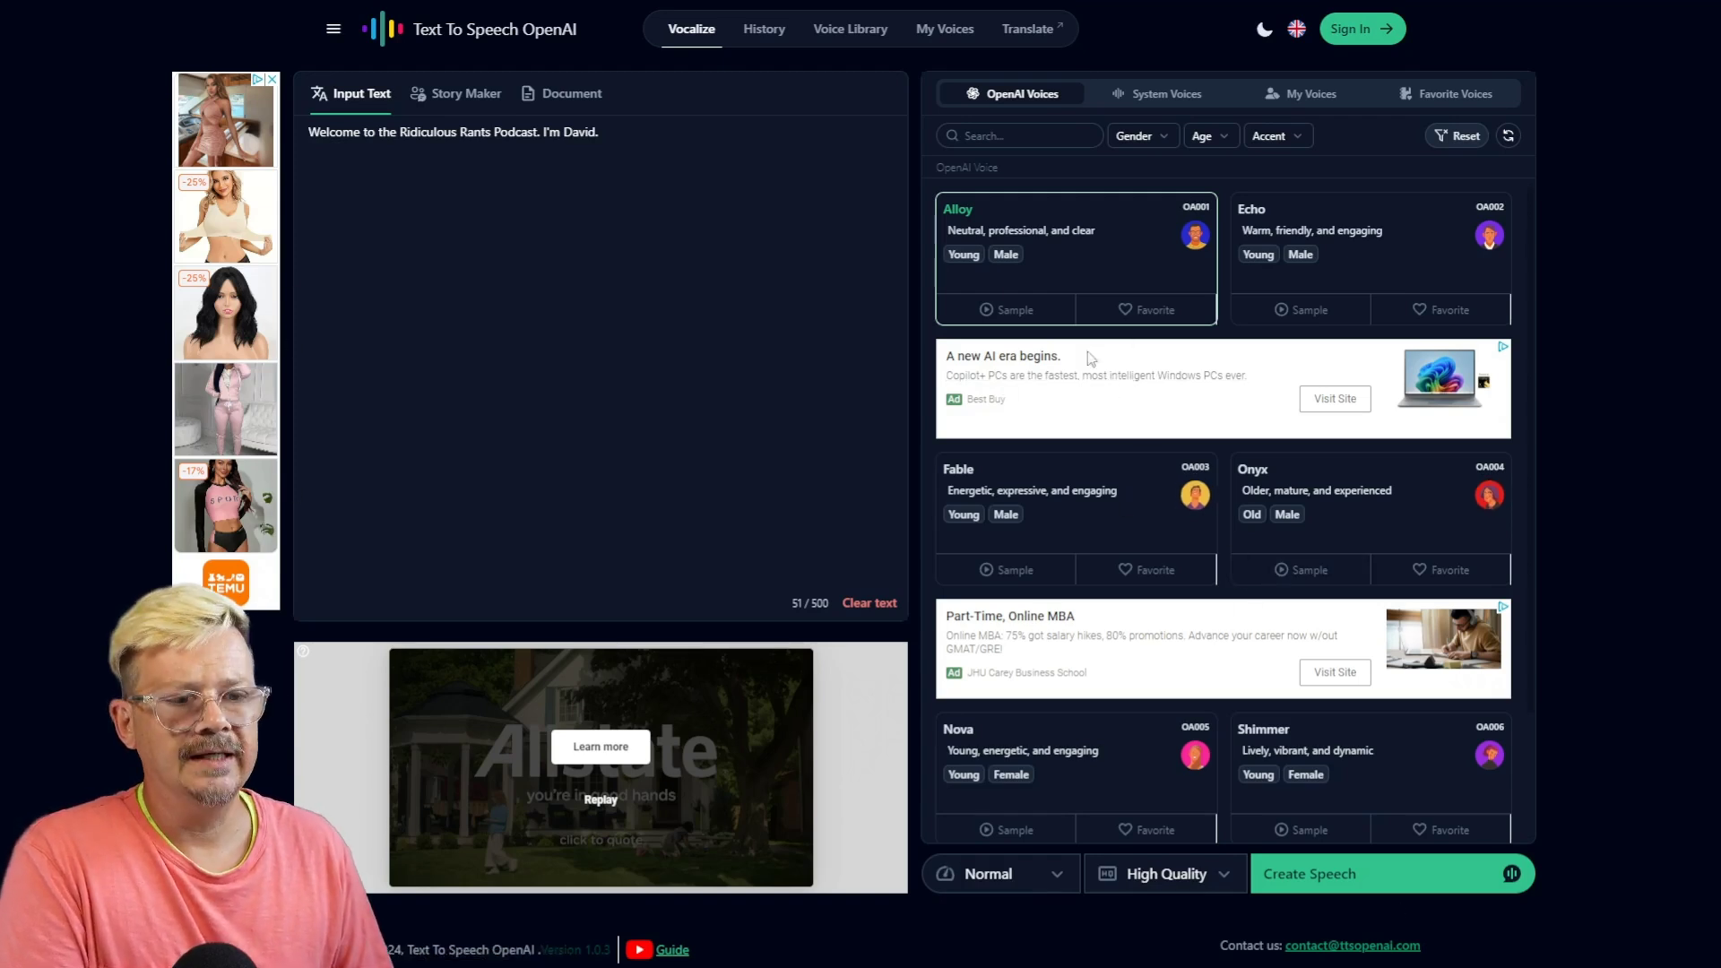
pyautogui.click(1371, 883)
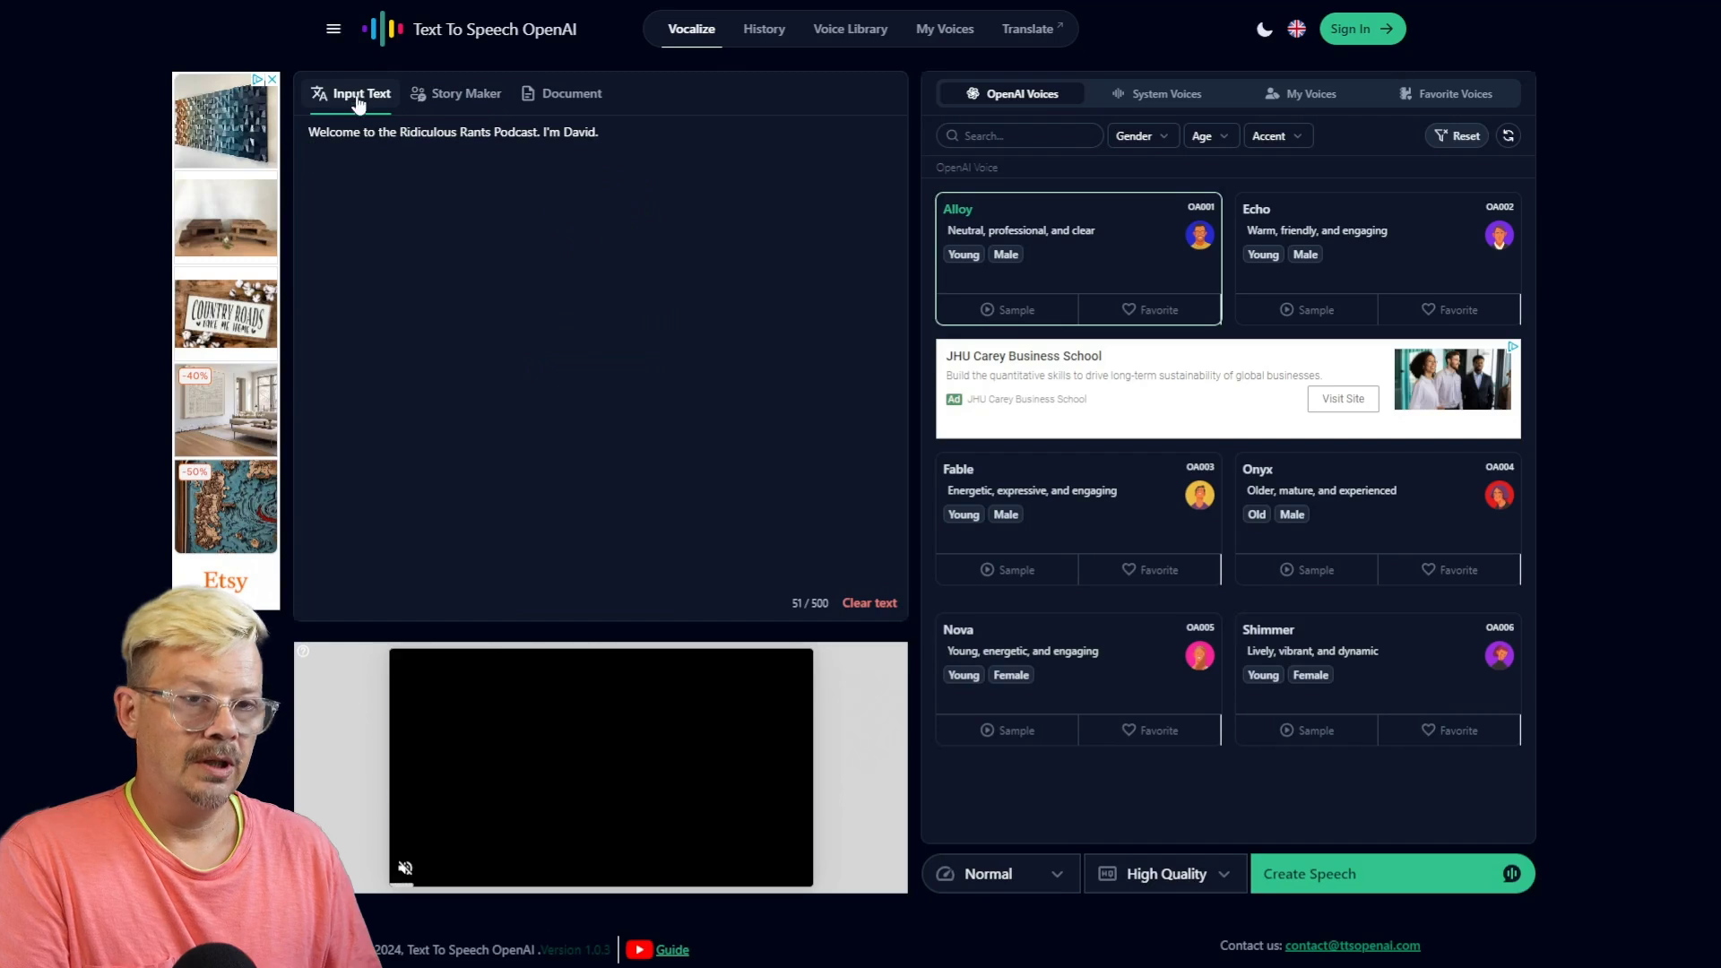
# In Story Maker, keep Block 1's speed at Normal and set its voice to Echo.
pyautogui.click(473, 98)
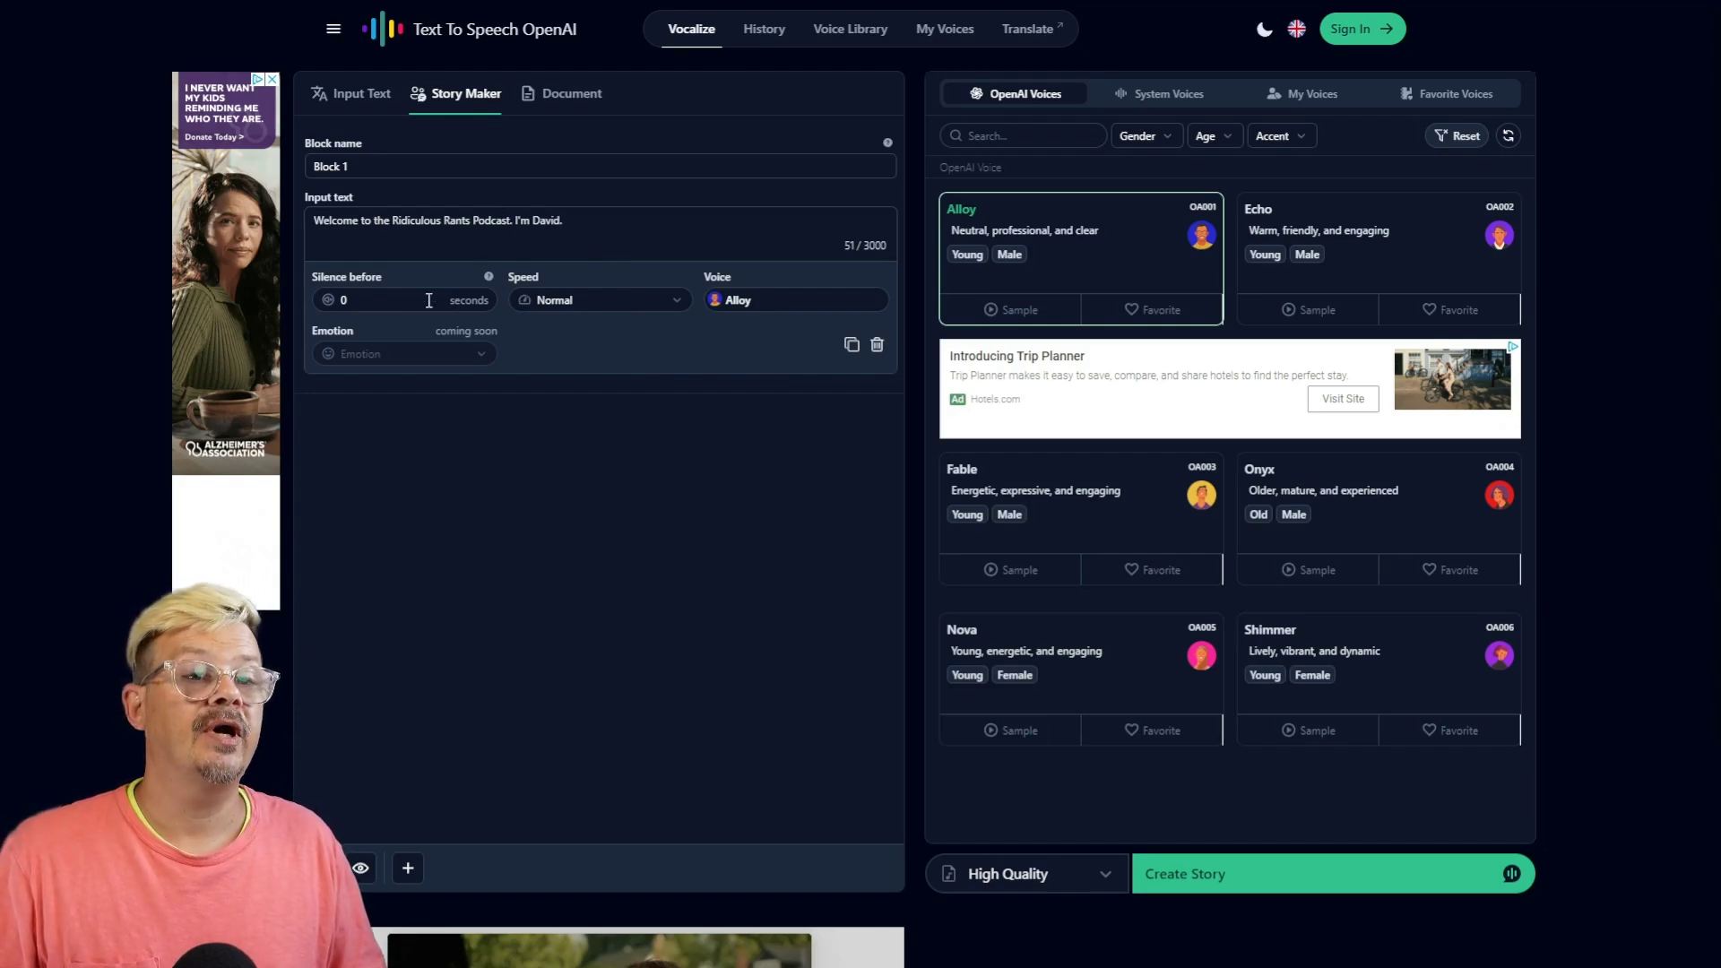
pyautogui.click(658, 297)
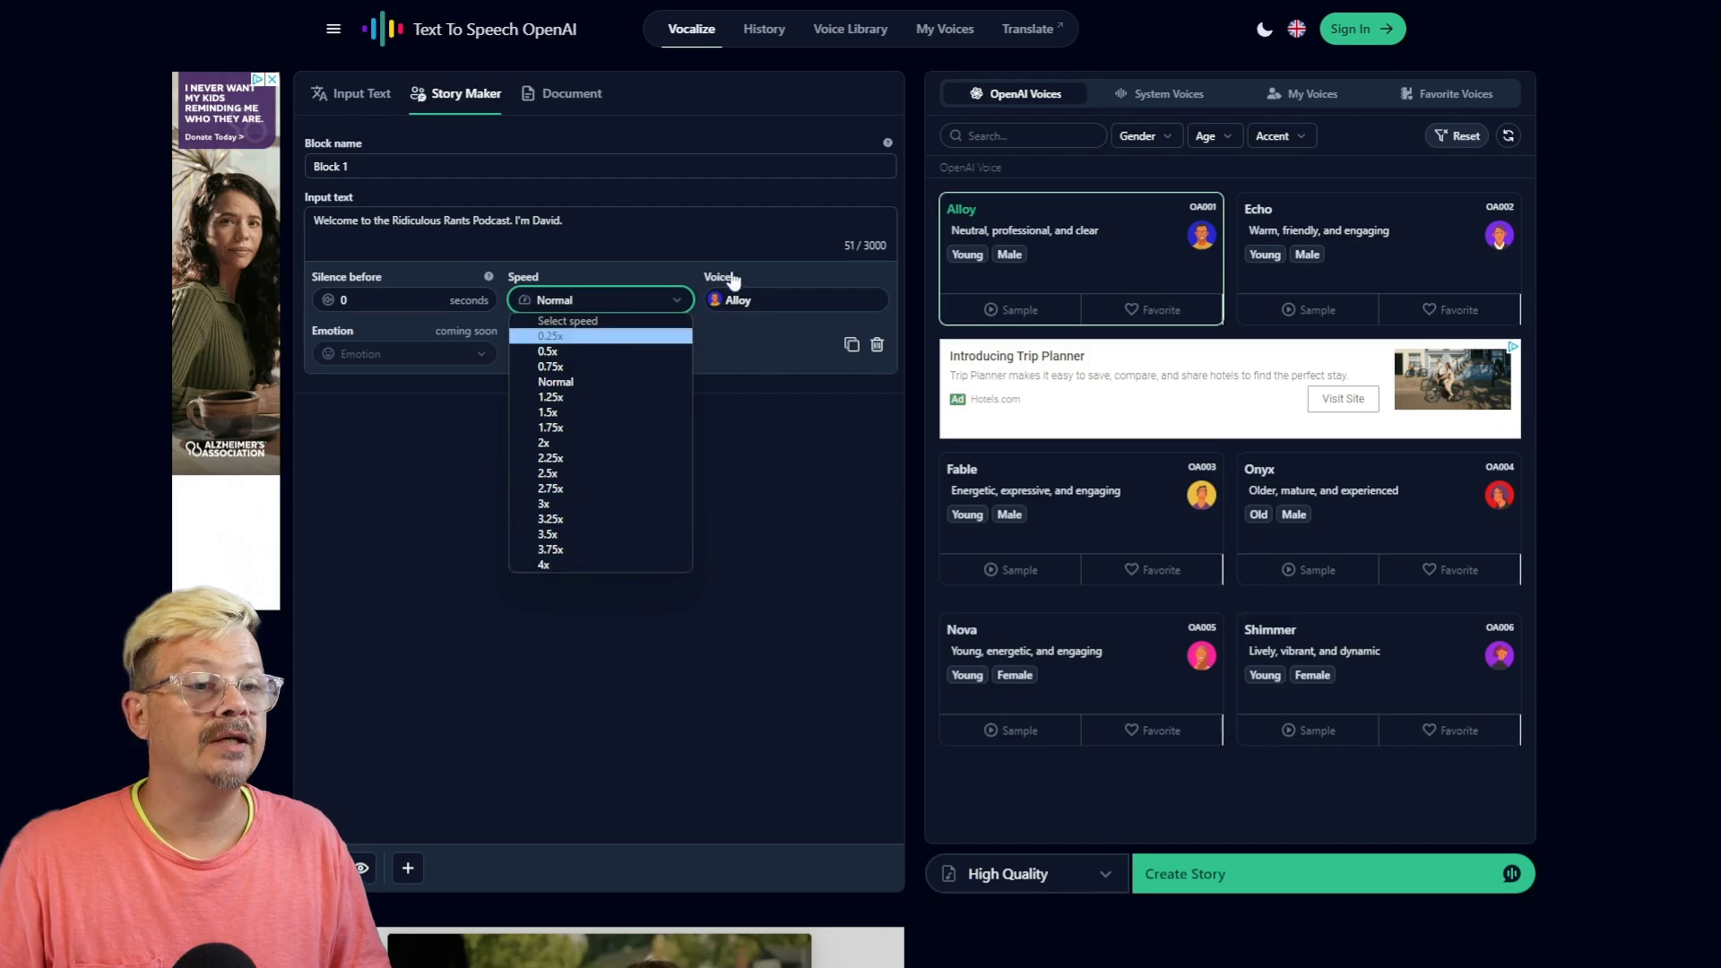
pyautogui.click(766, 303)
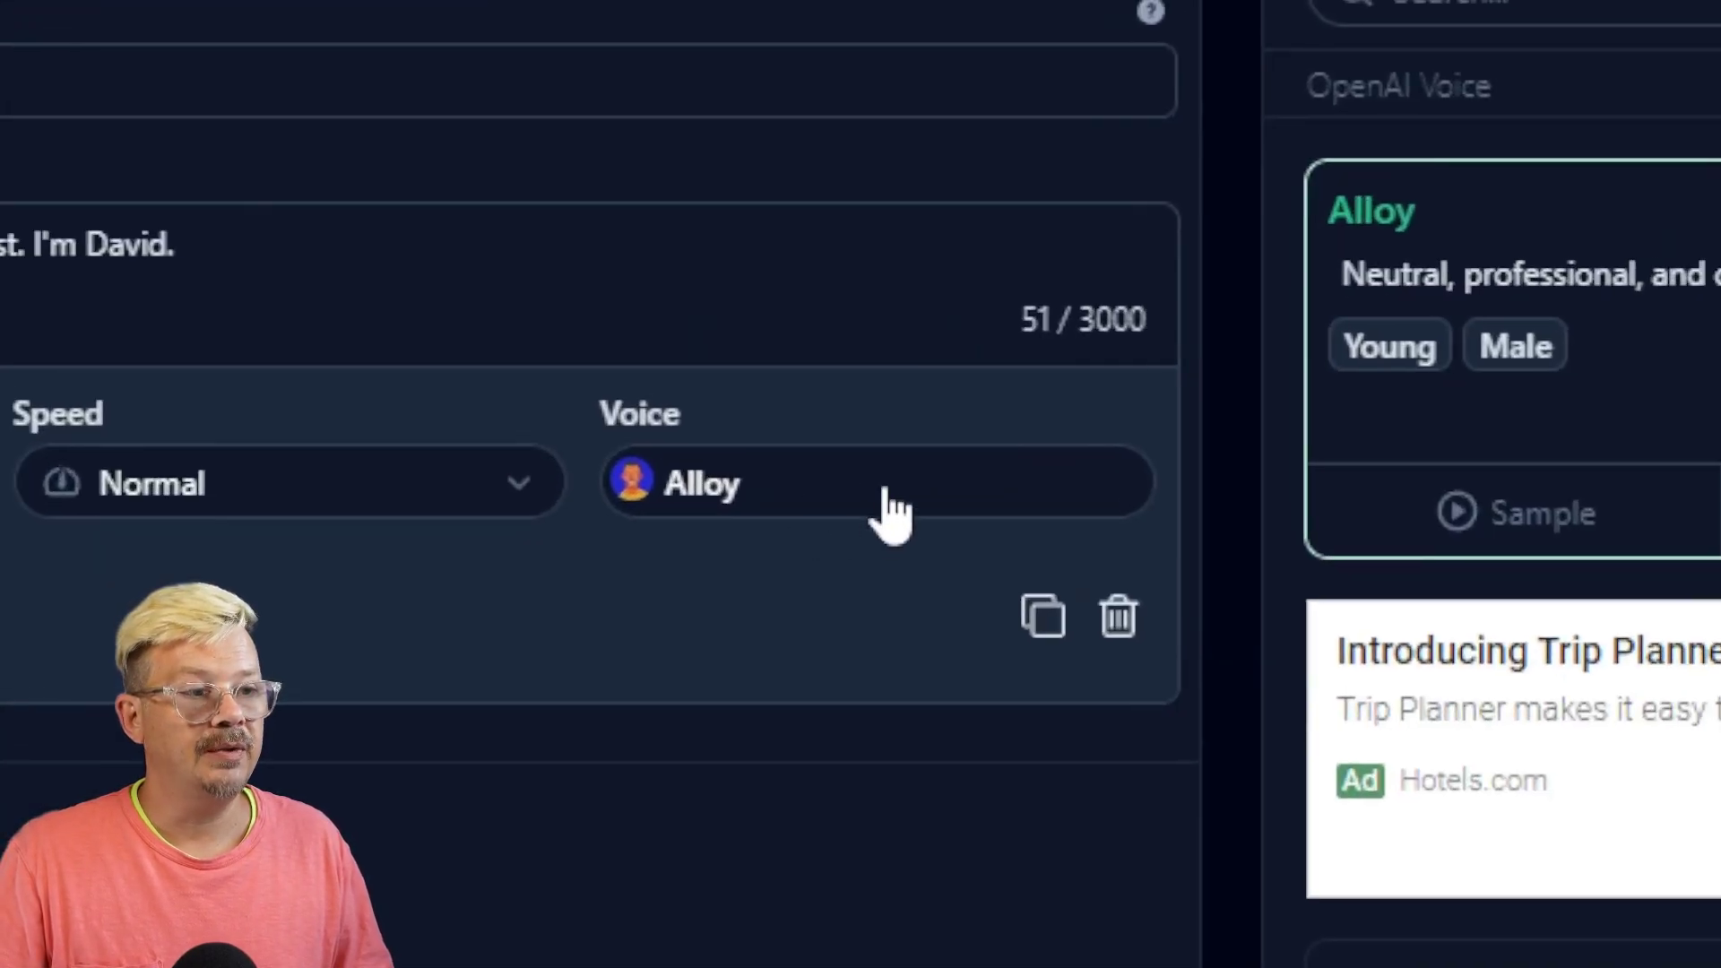
pyautogui.click(888, 511)
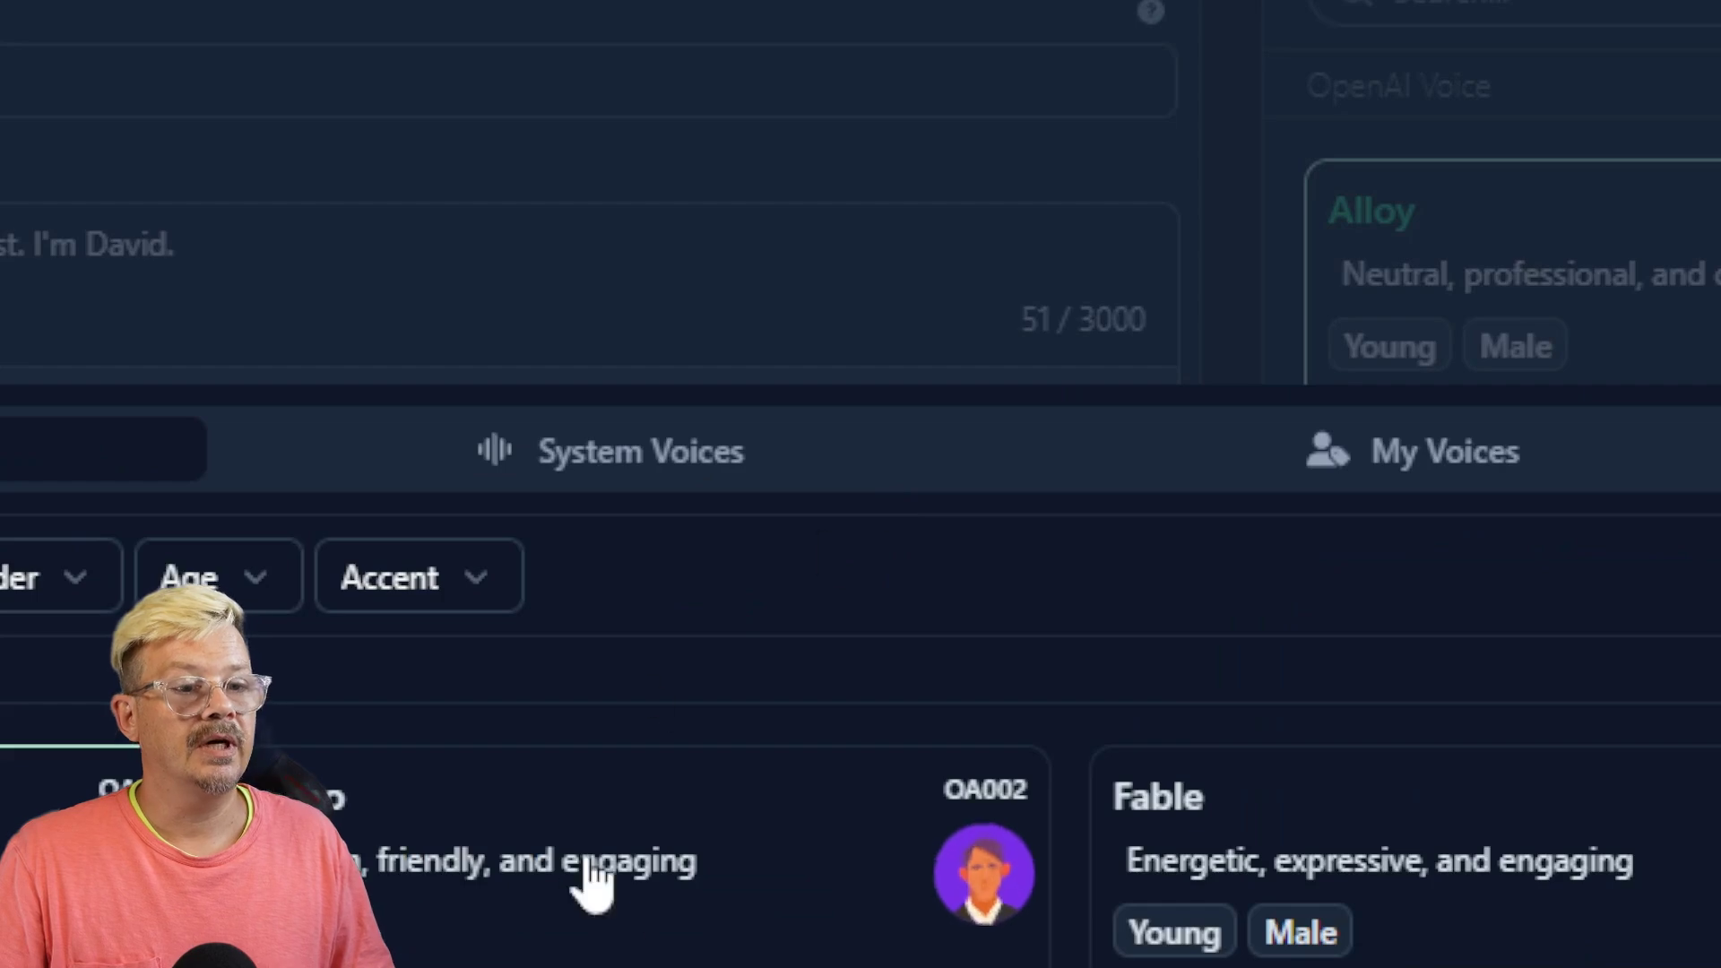
pyautogui.click(737, 910)
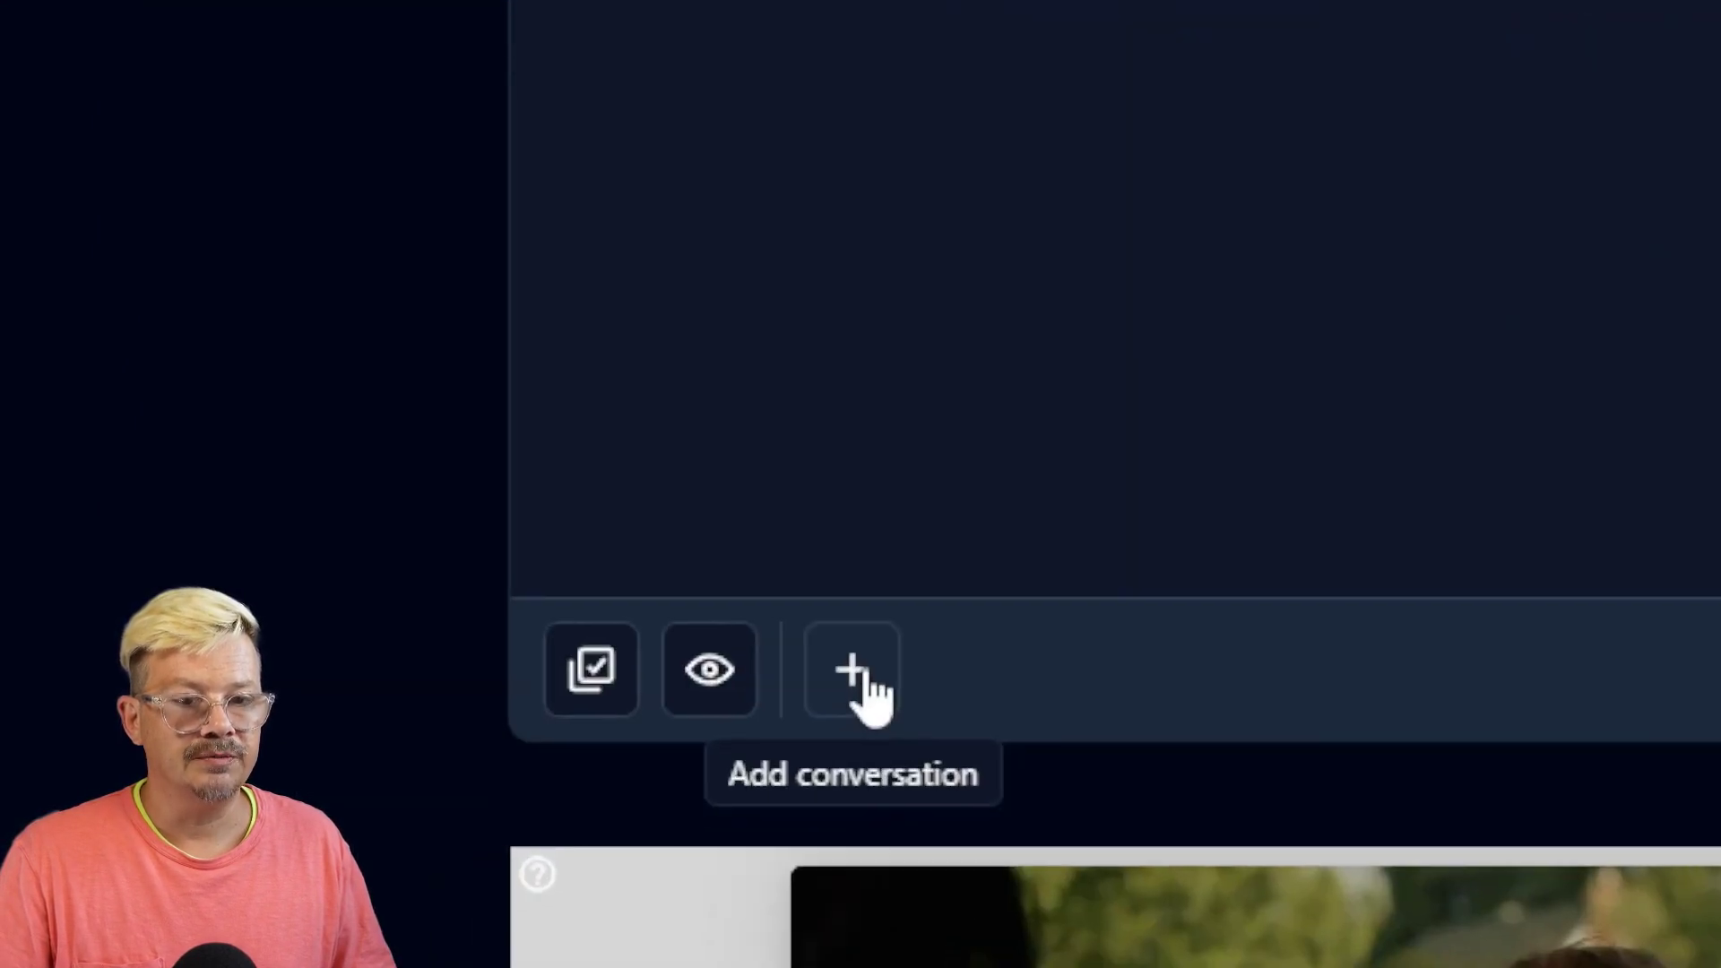
# Add Block 2 with the Shimmer voice and give Block 3 the Echo voice.
pyautogui.click(851, 672)
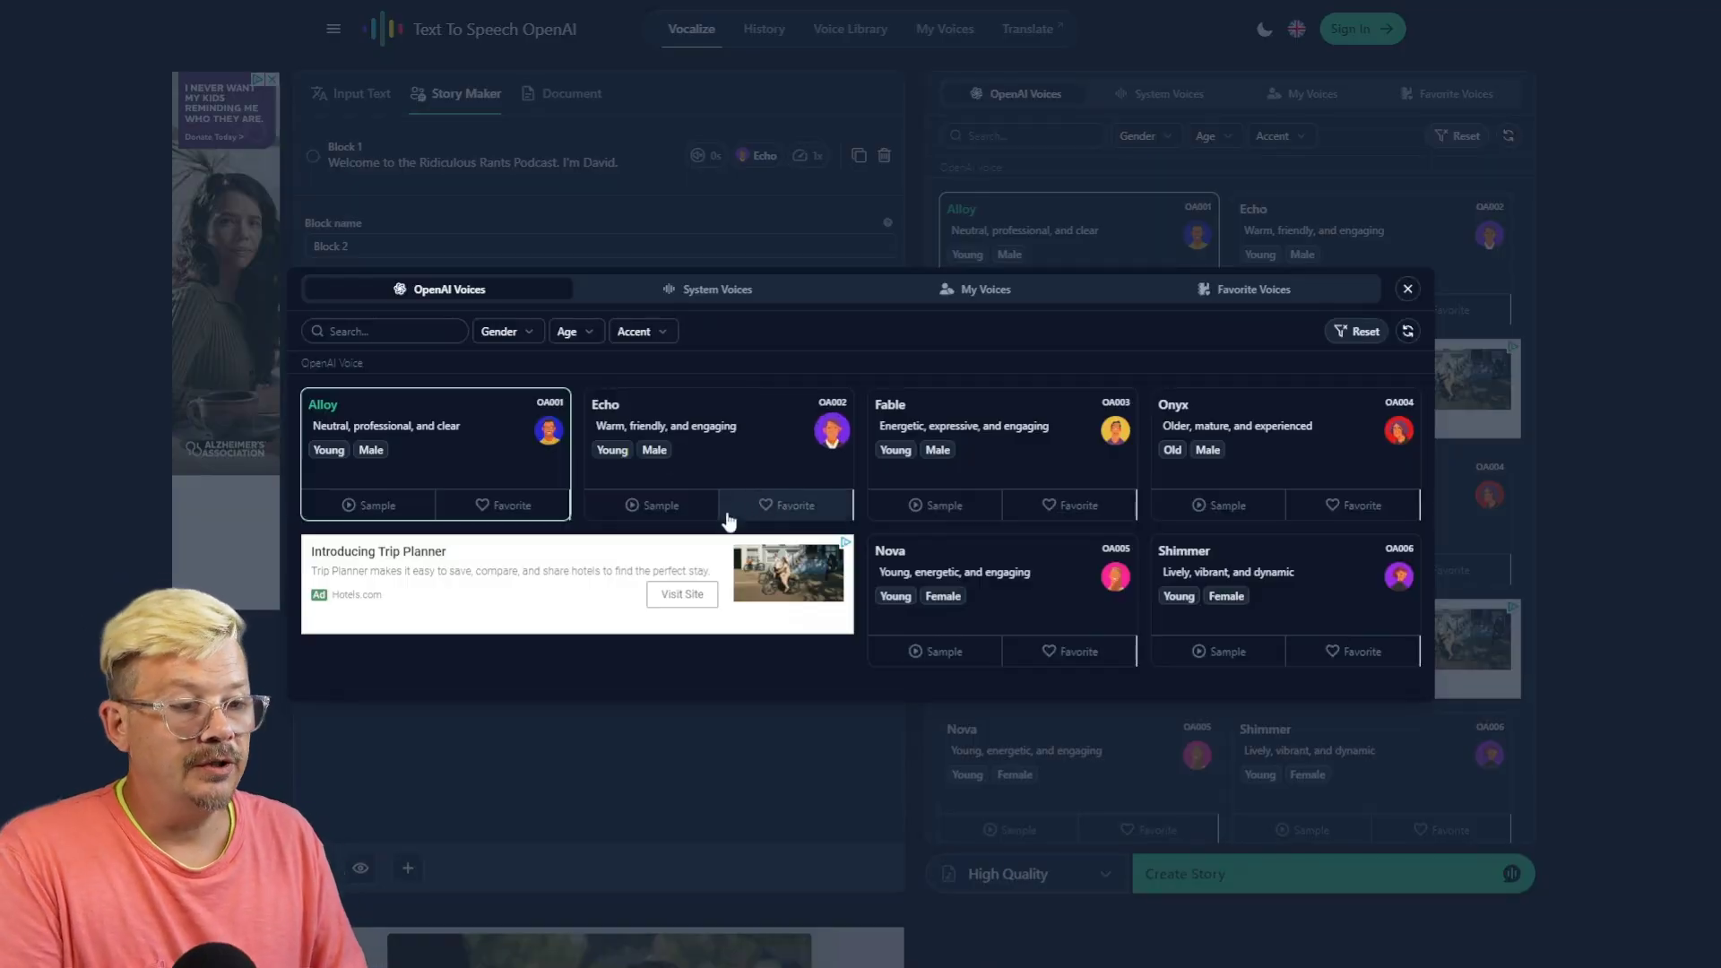
pyautogui.click(1273, 592)
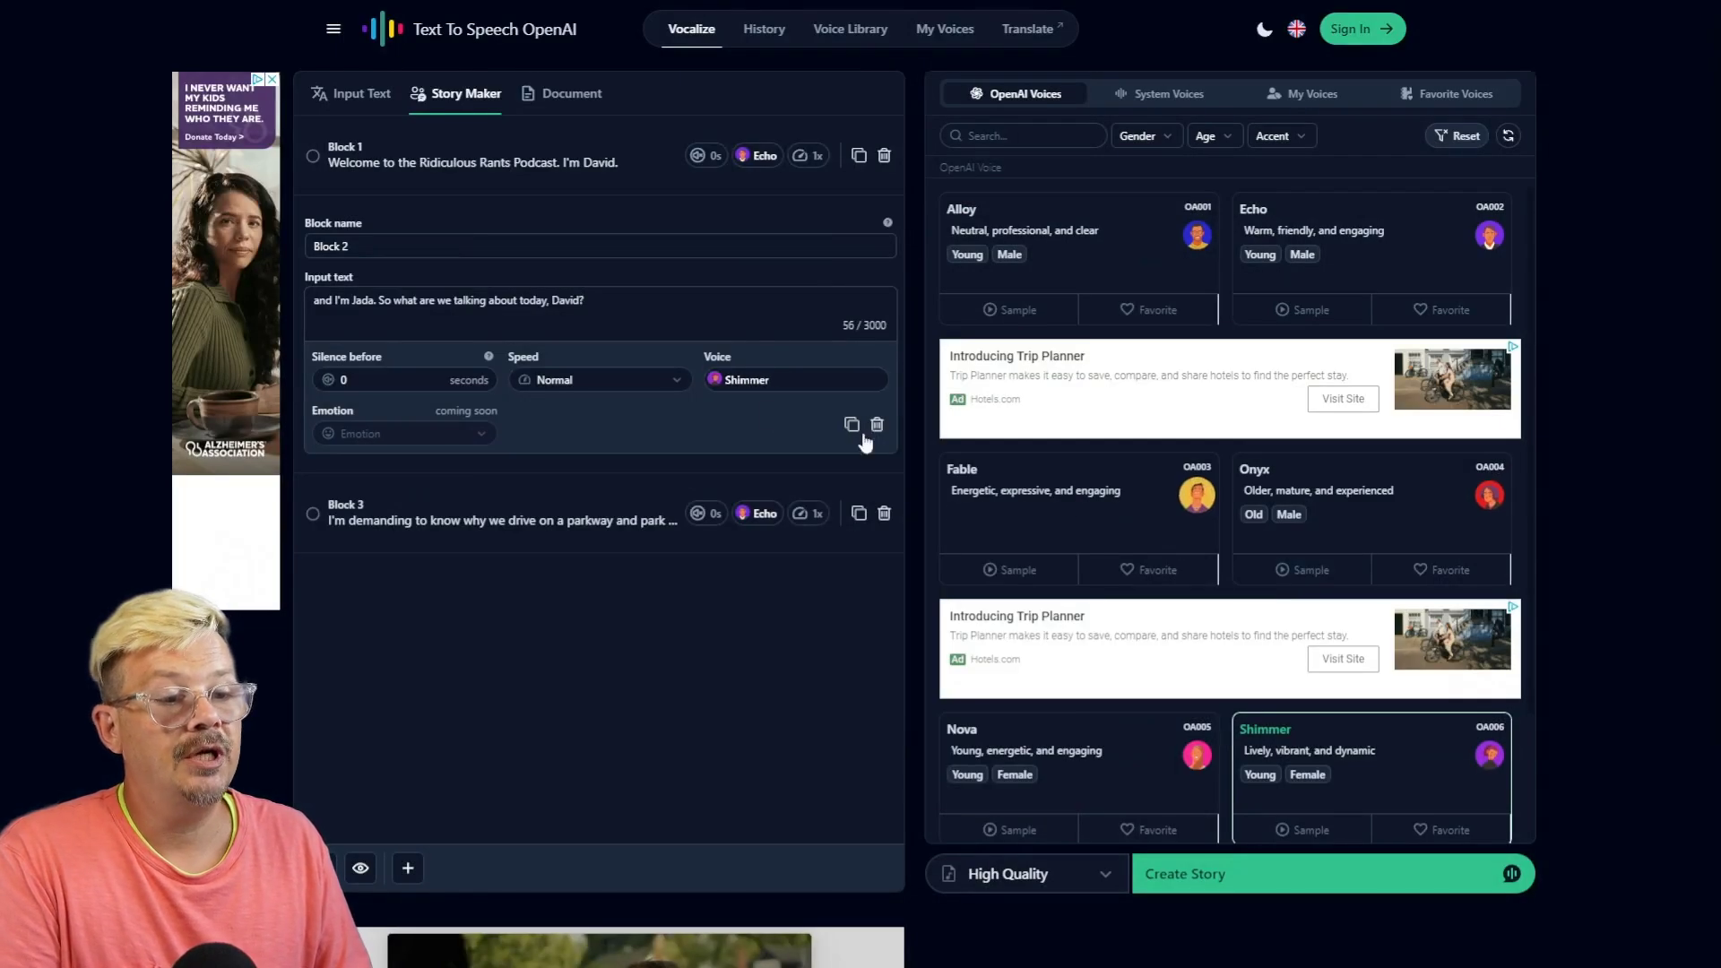
pyautogui.click(760, 515)
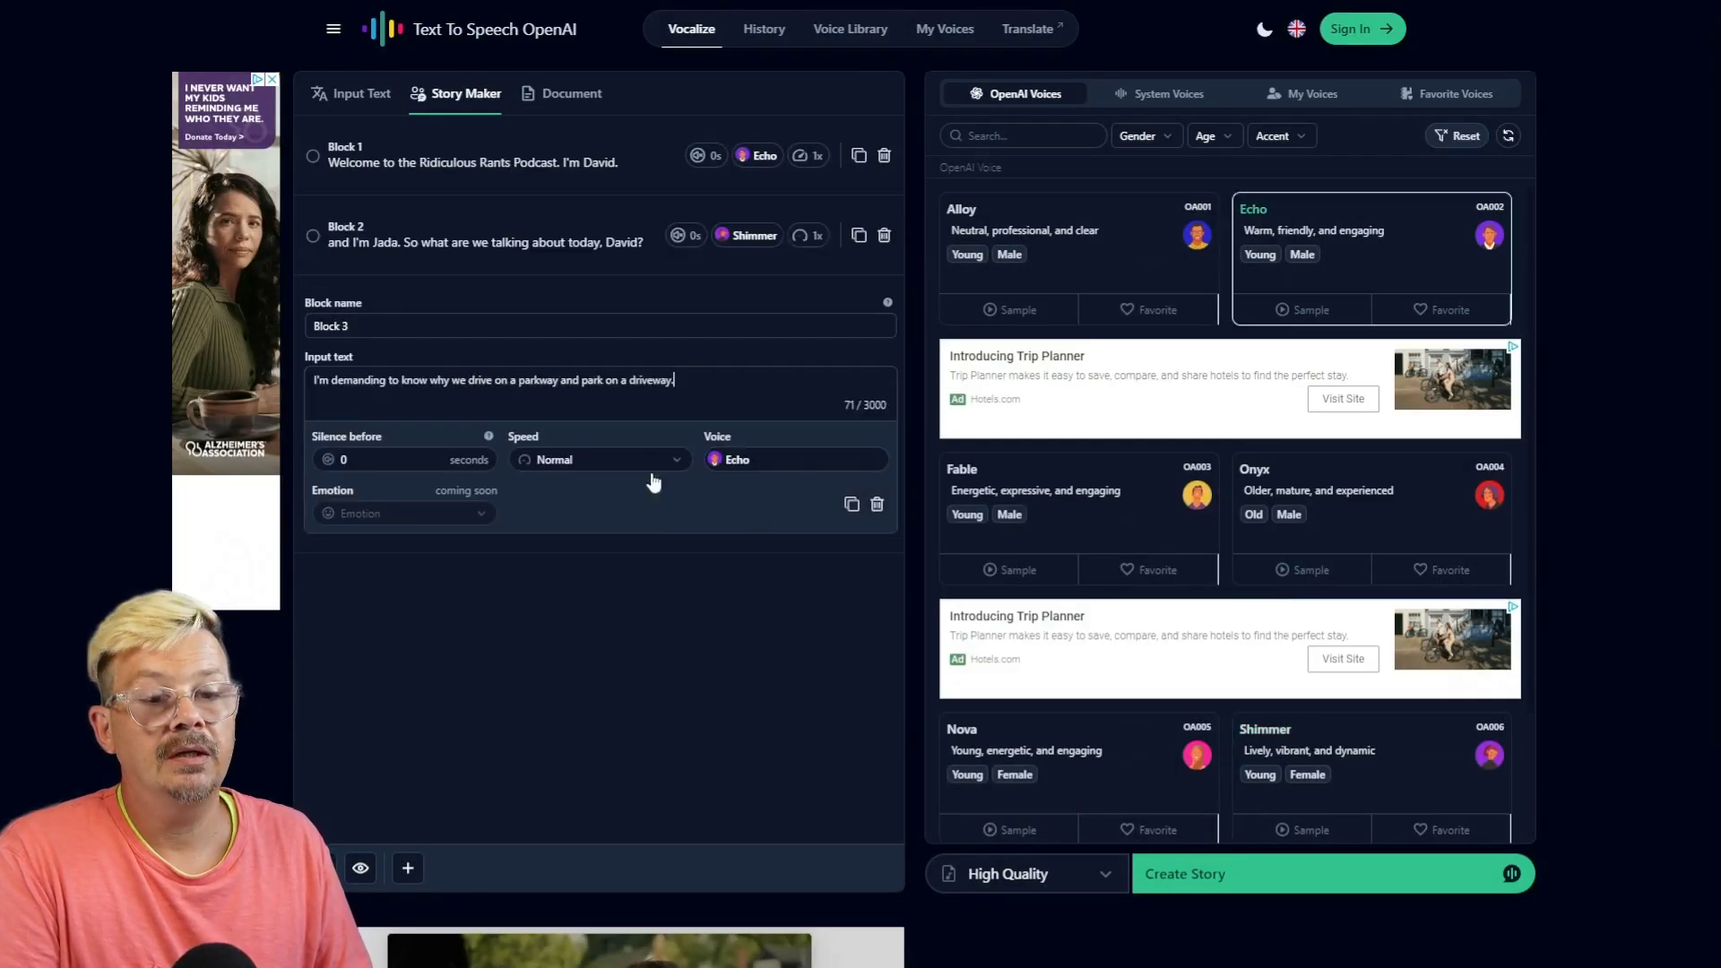
pyautogui.click(826, 463)
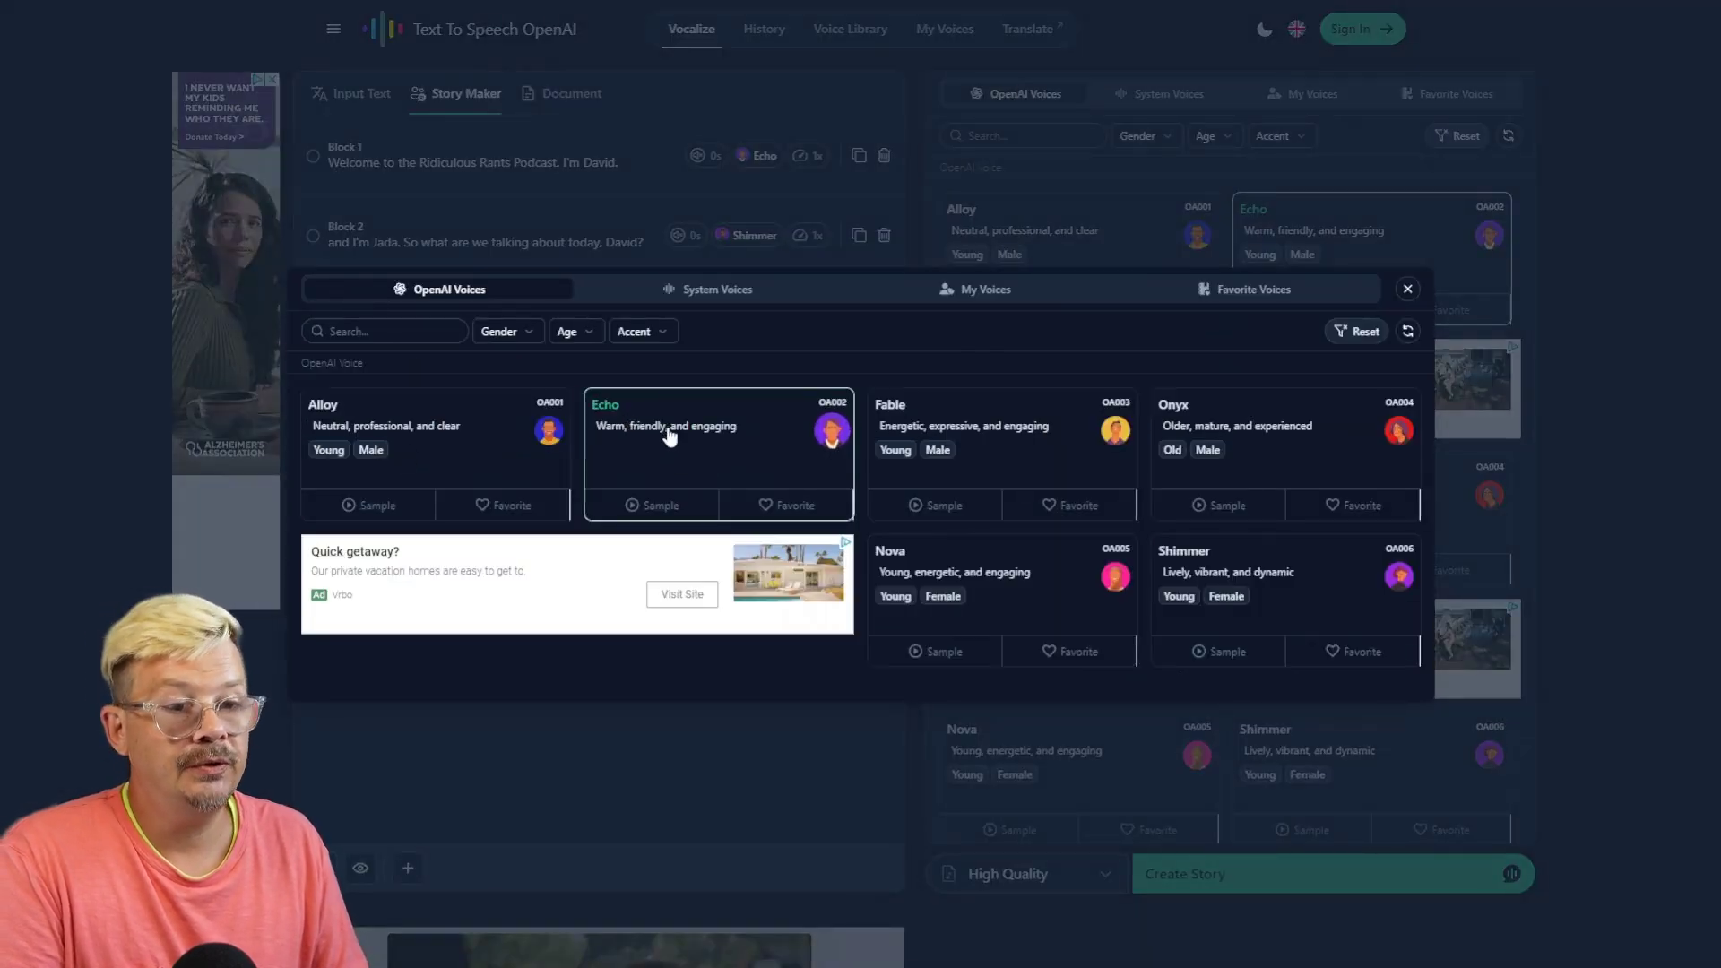
pyautogui.click(697, 451)
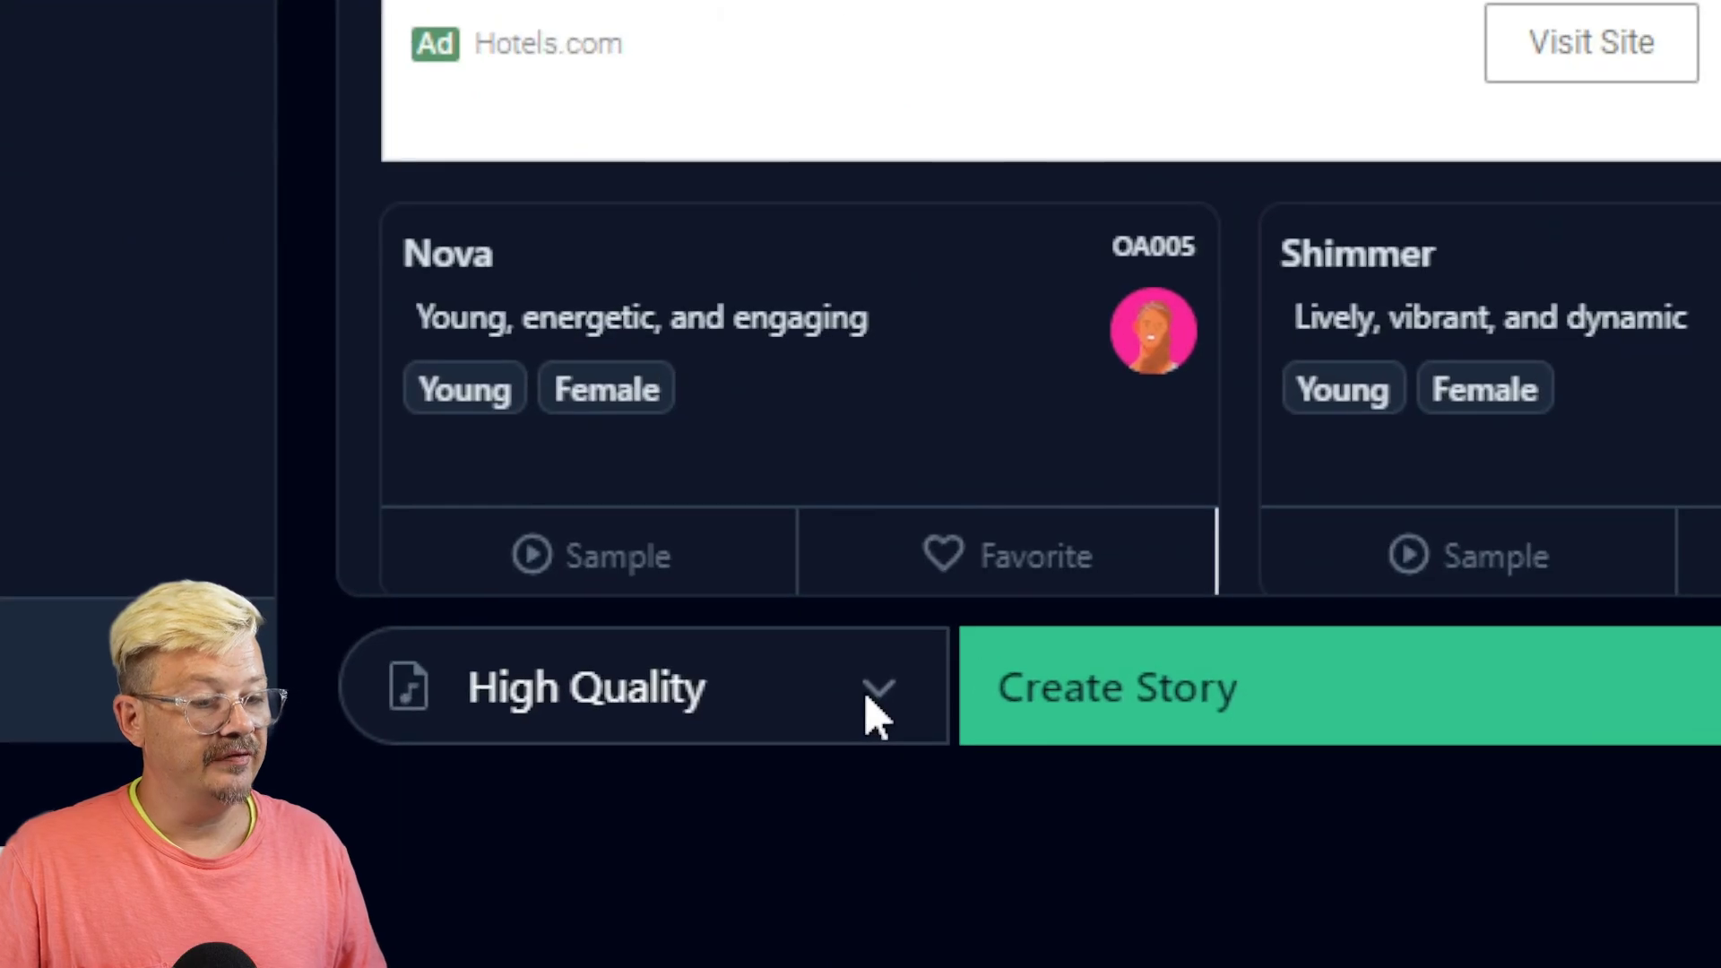
# Choose HD Quality audio, attempt Create Story, then return home from the sign-in page.
pyautogui.click(1103, 878)
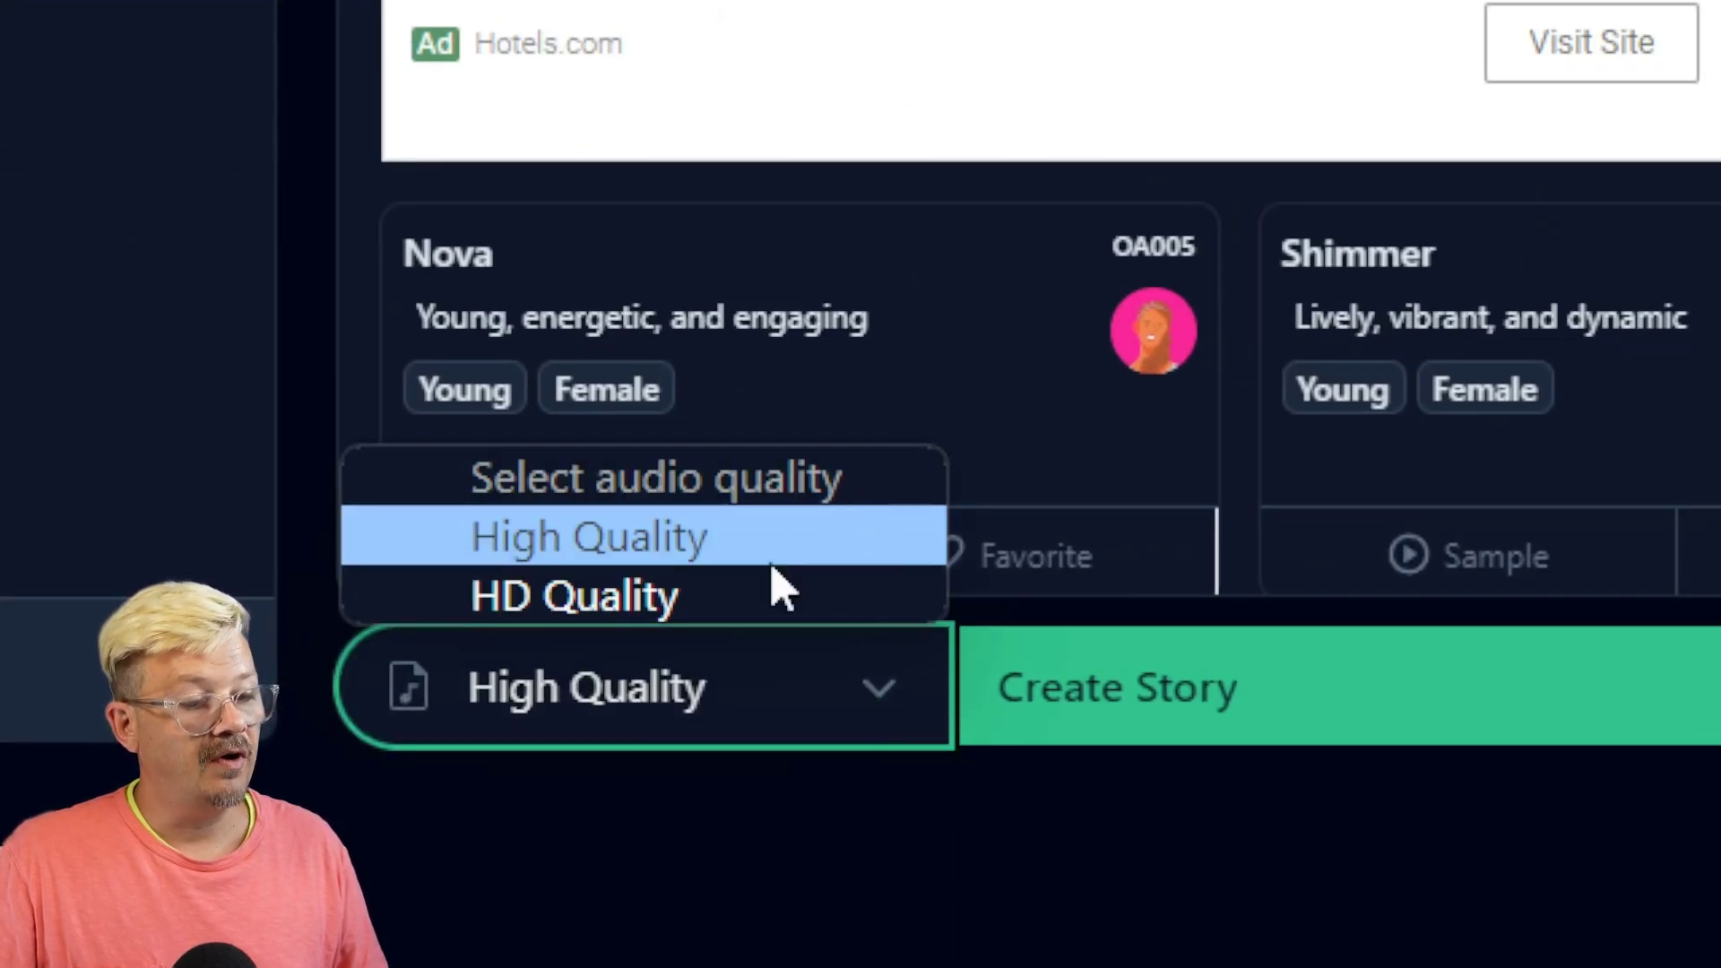
pyautogui.click(699, 609)
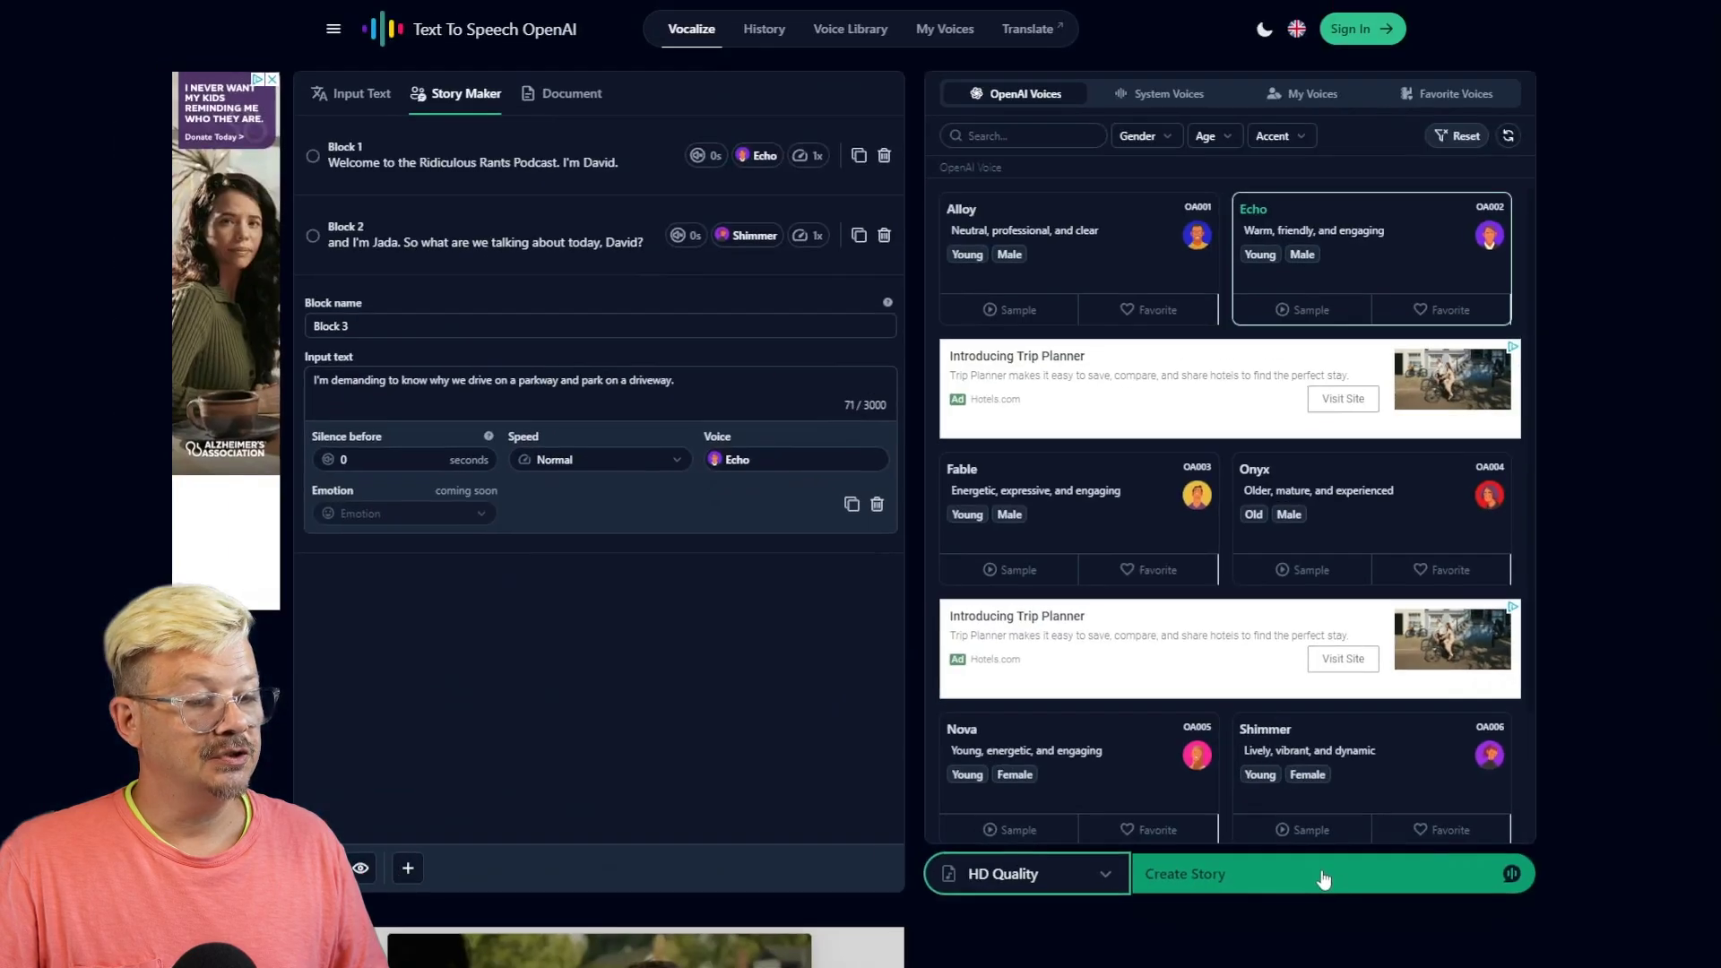
pyautogui.click(1627, 697)
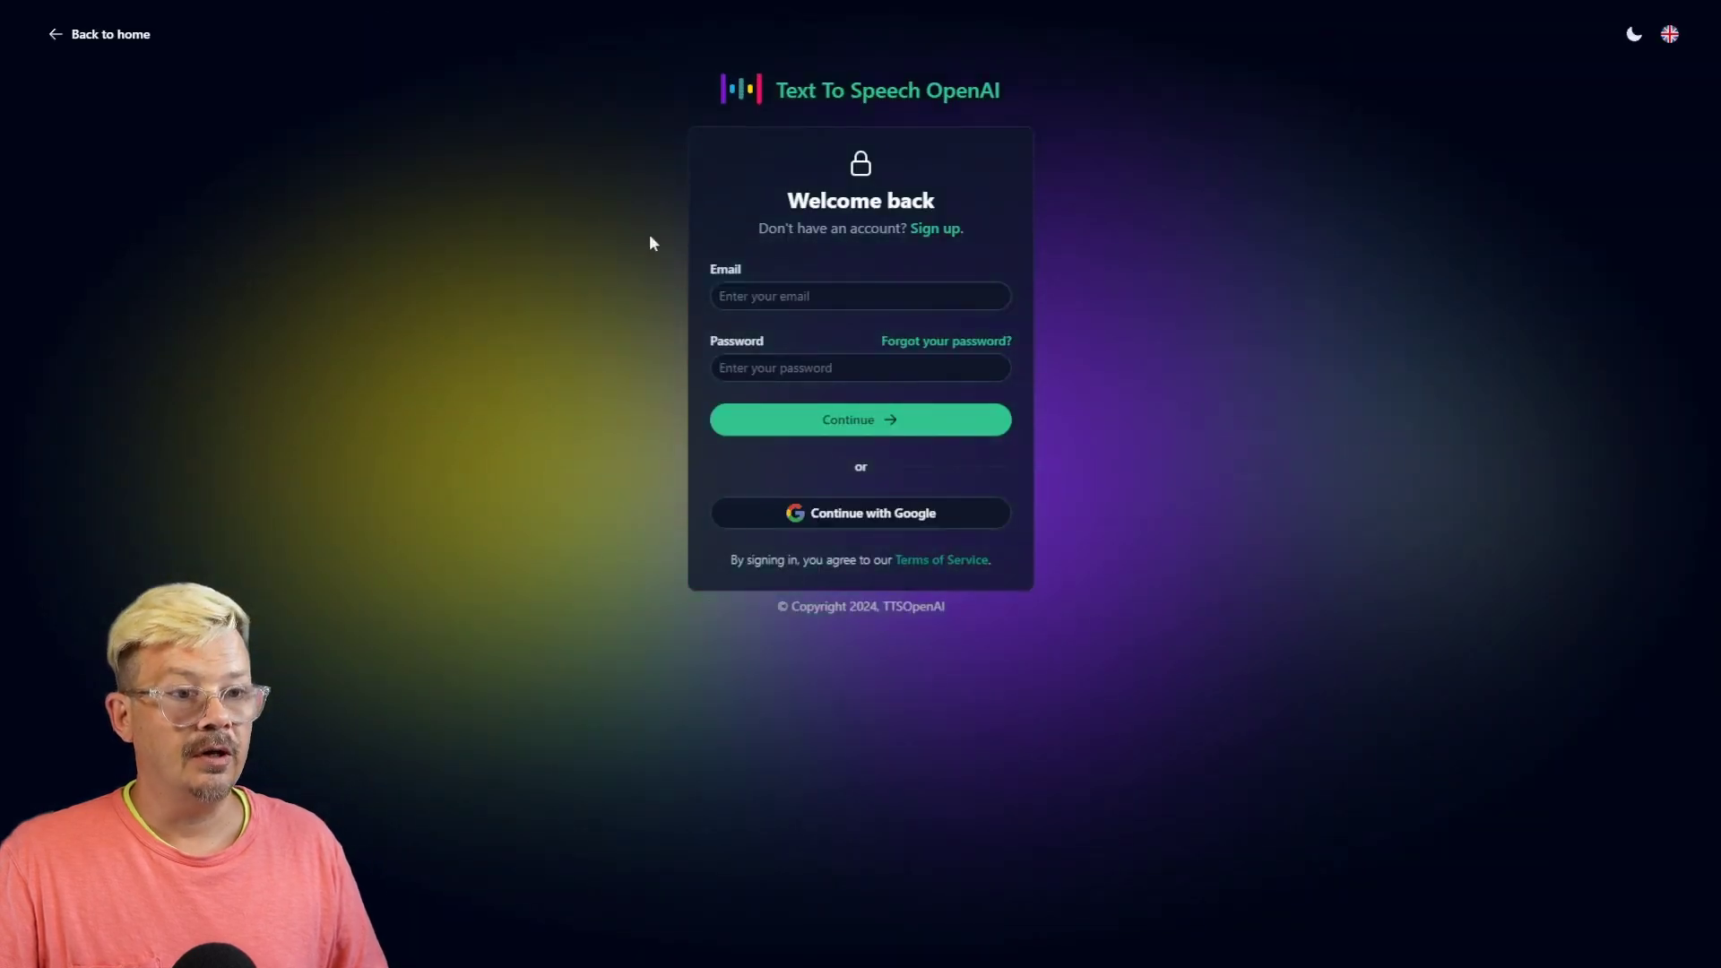
pyautogui.click(100, 34)
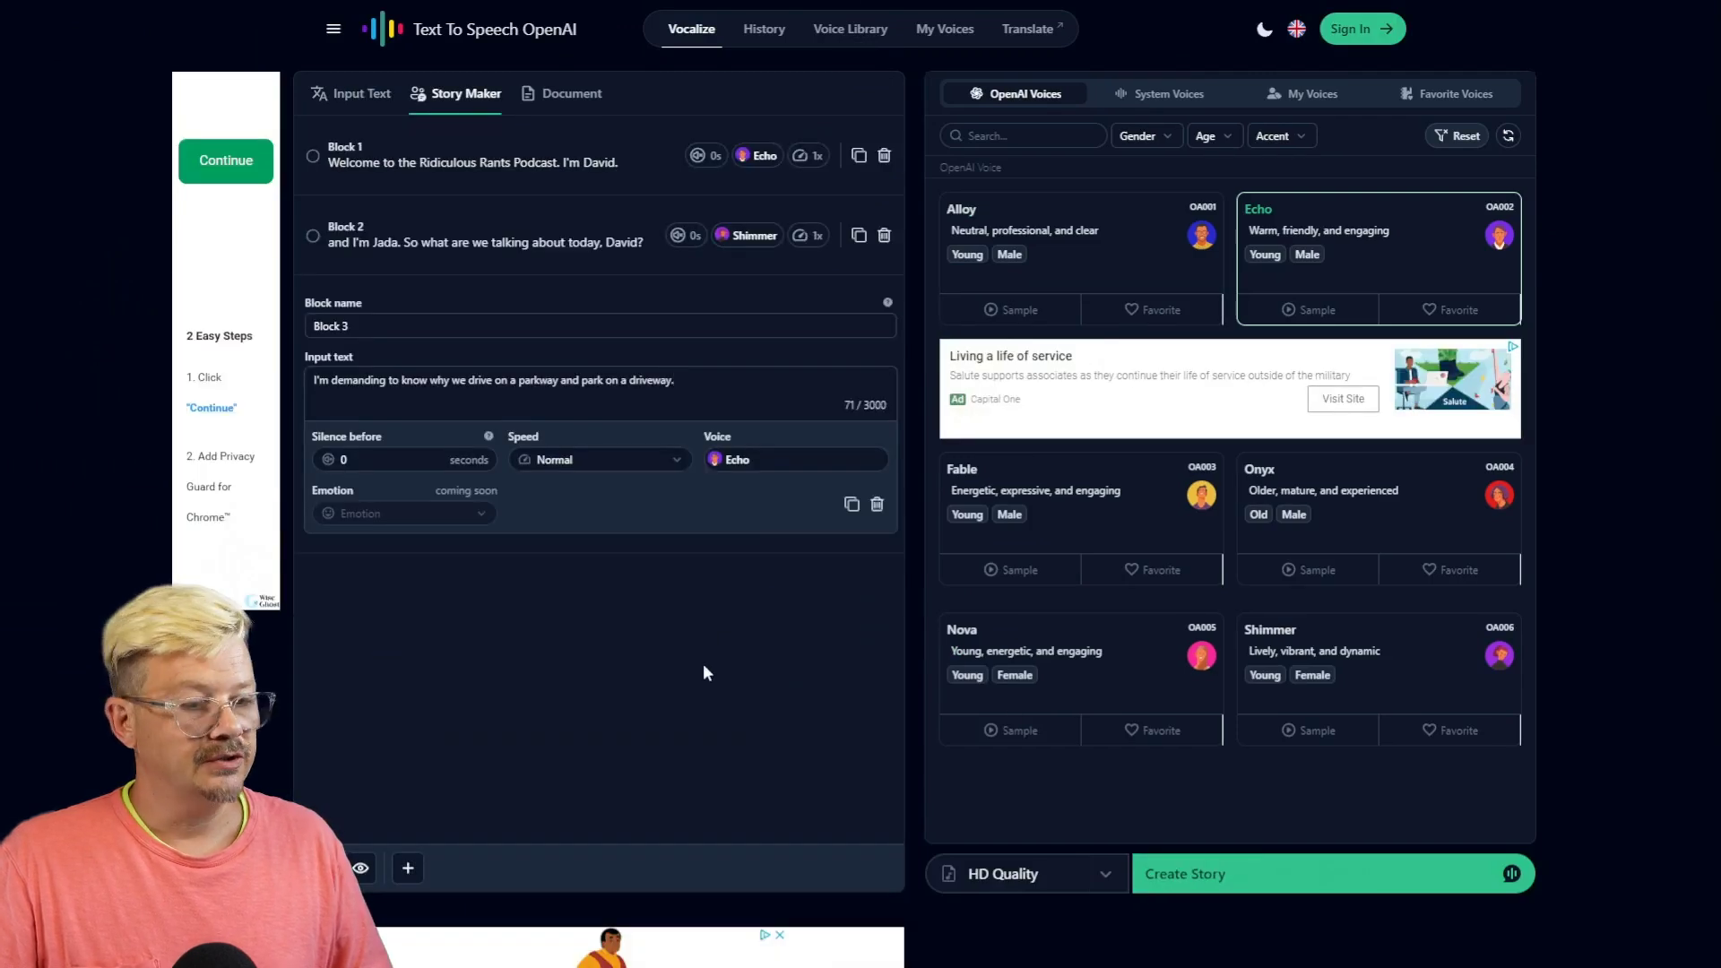
# Retry creating the story after signing in, keeping HD Quality as the audio quality.
pyautogui.click(1092, 877)
pyautogui.click(1053, 832)
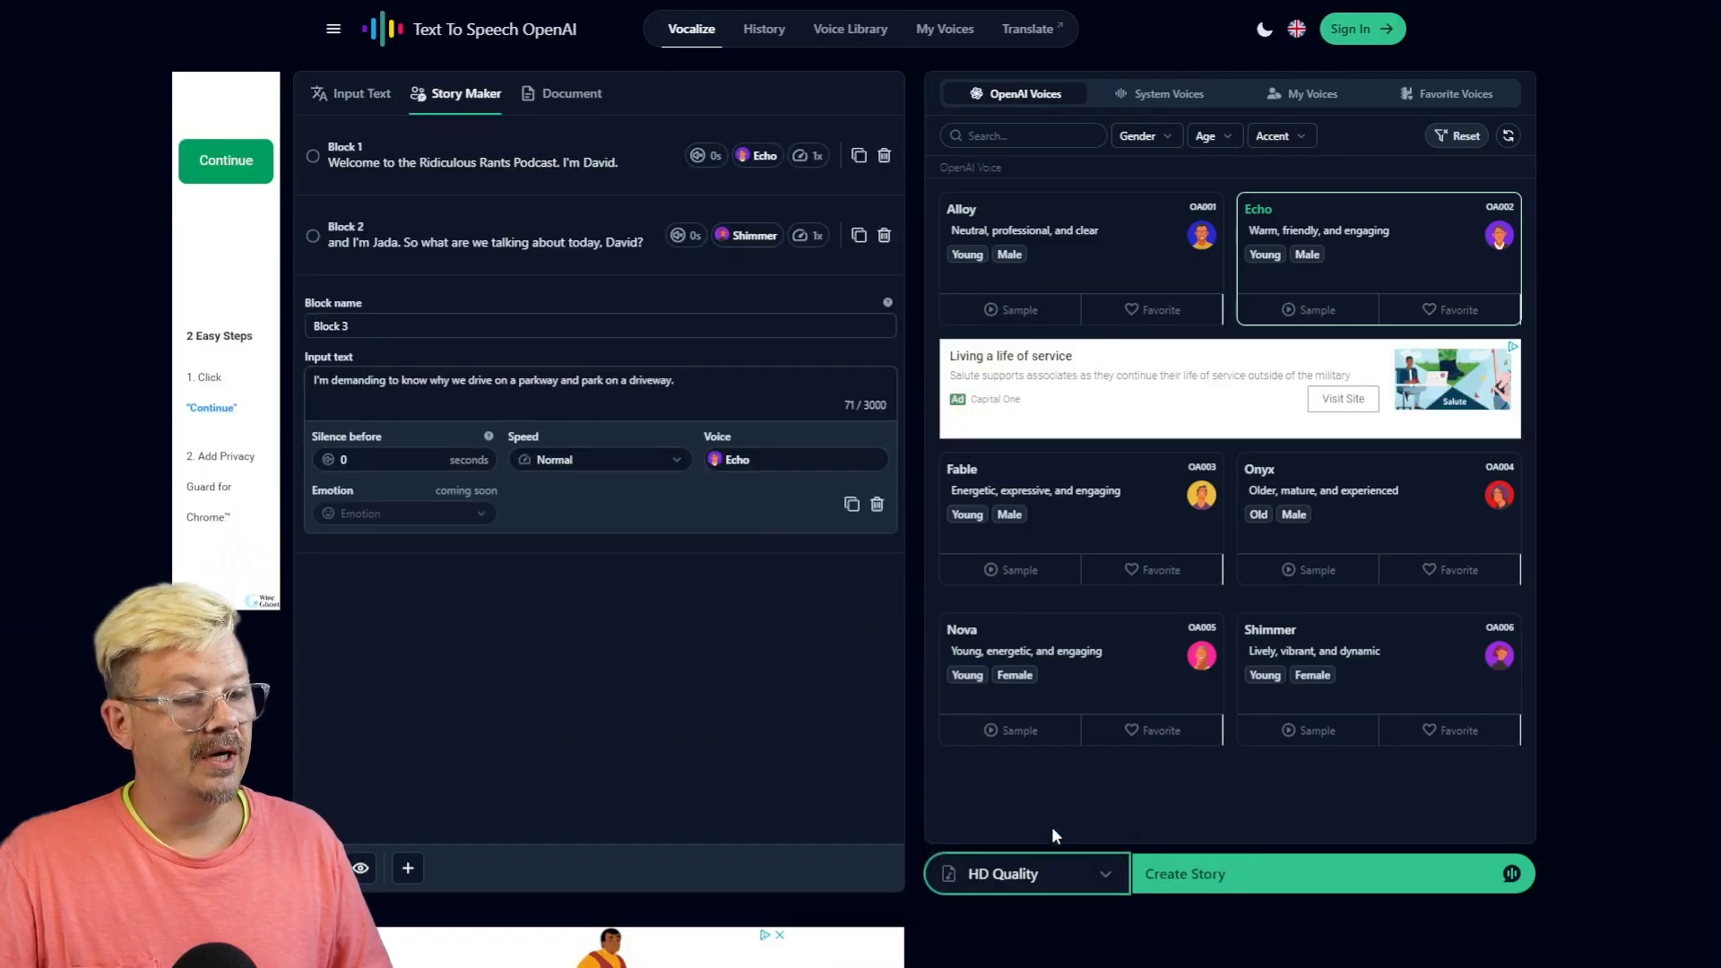
pyautogui.click(1328, 884)
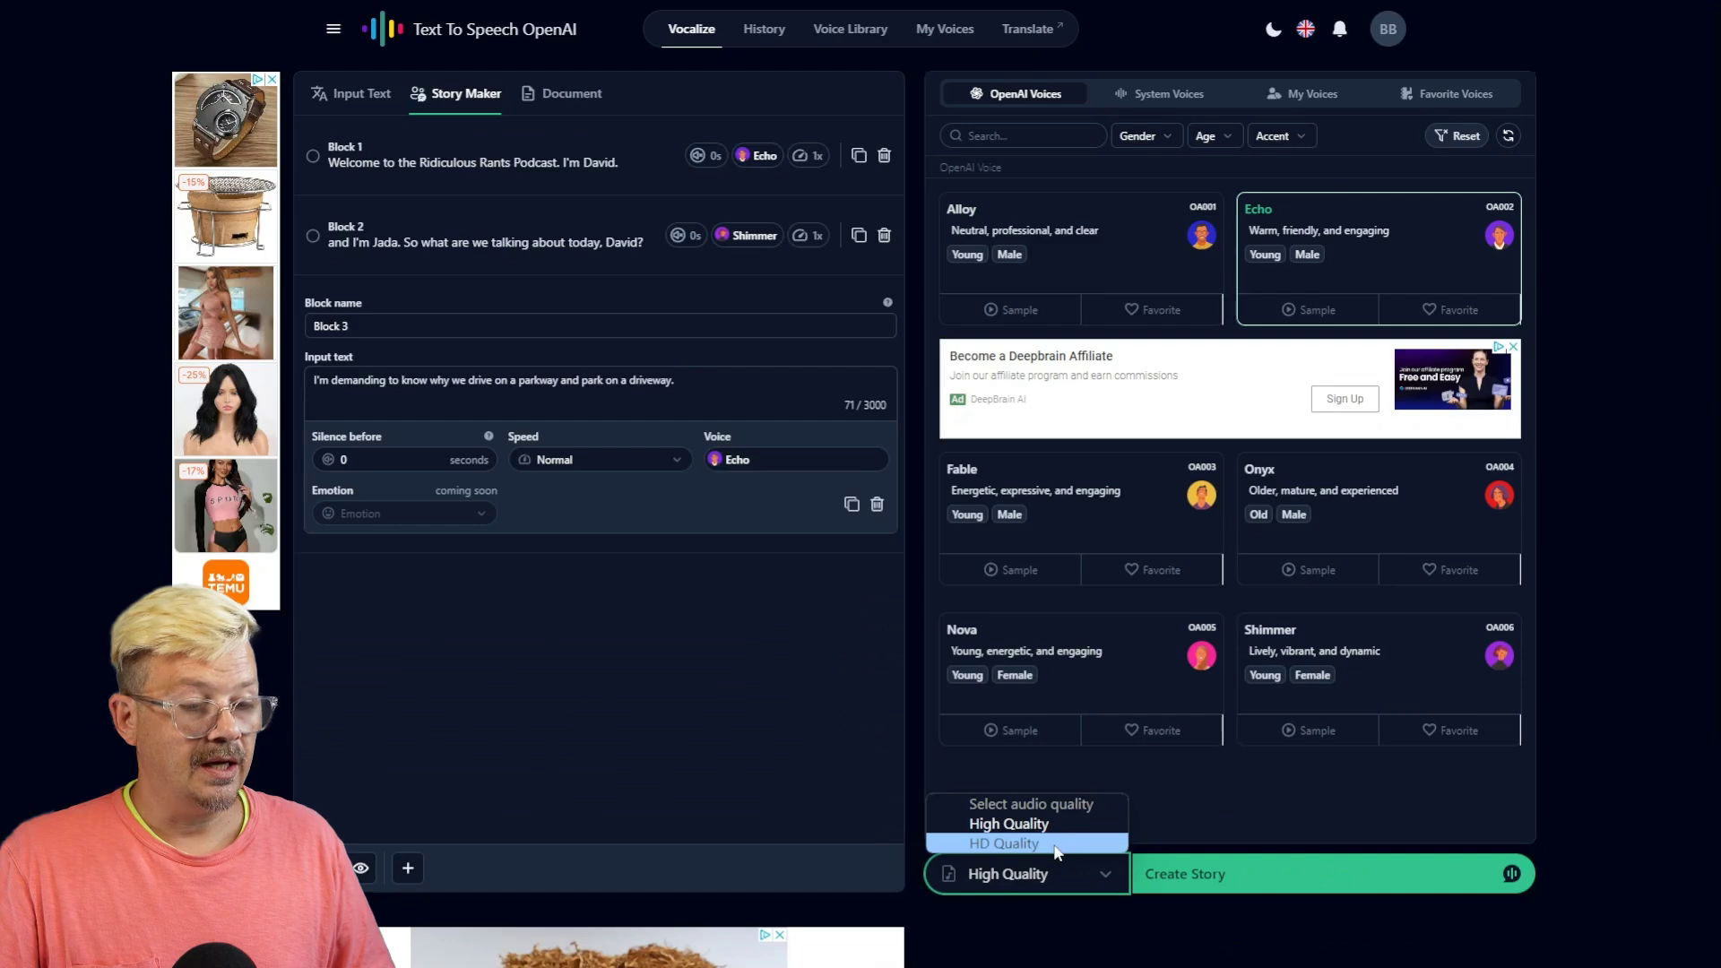
pyautogui.click(1088, 879)
pyautogui.click(1089, 880)
pyautogui.click(1034, 845)
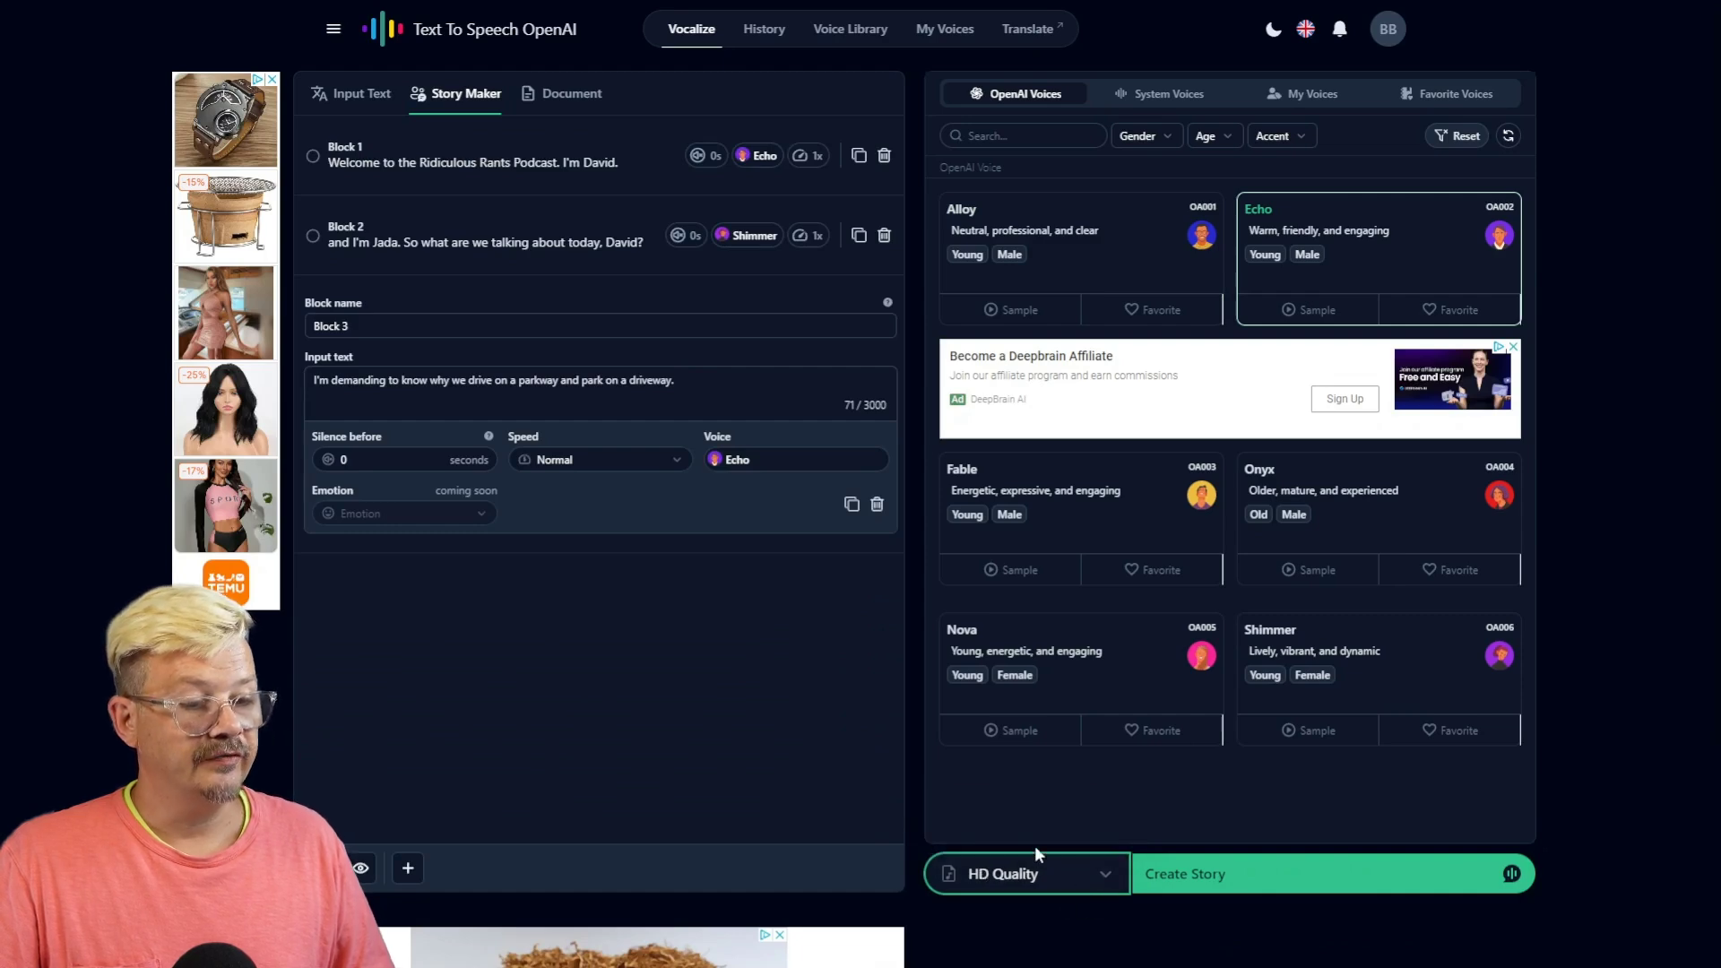
# Bring up the new-story dialog for 'Rants Test 1' with MP3 output, 3 blocks, 178 chars.
pyautogui.click(1255, 874)
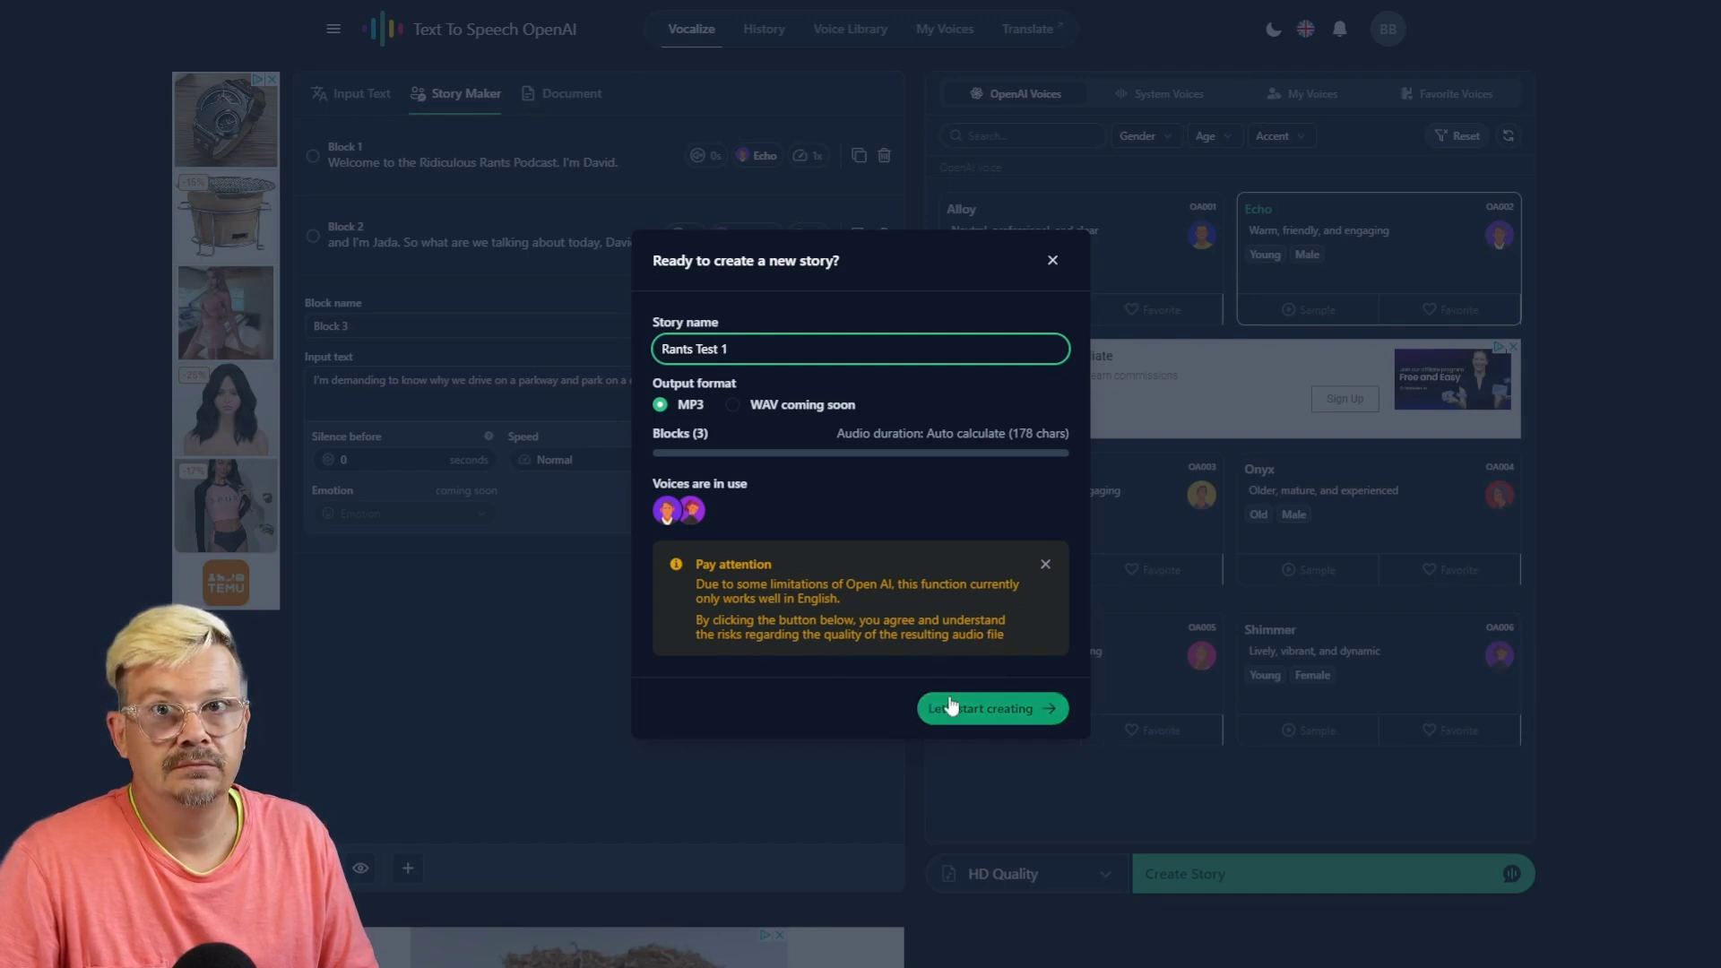
# Confirm creating the story, then leave the pricing plans for the text-to-speech page.
pyautogui.click(976, 707)
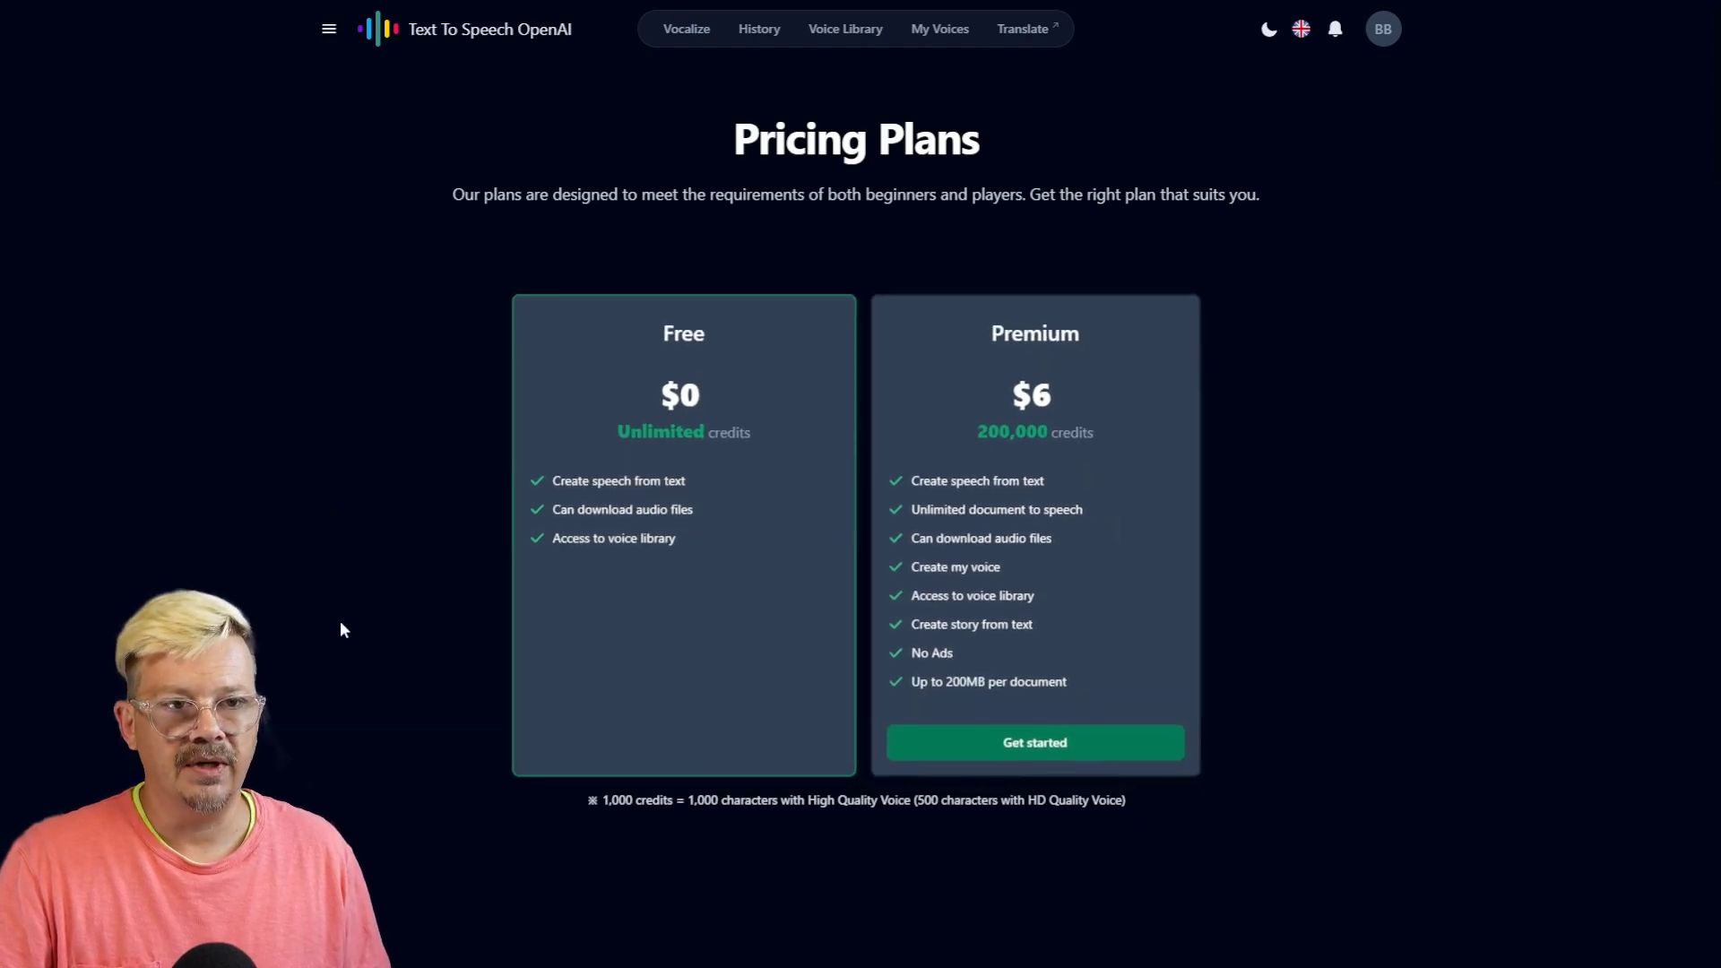
pyautogui.click(488, 34)
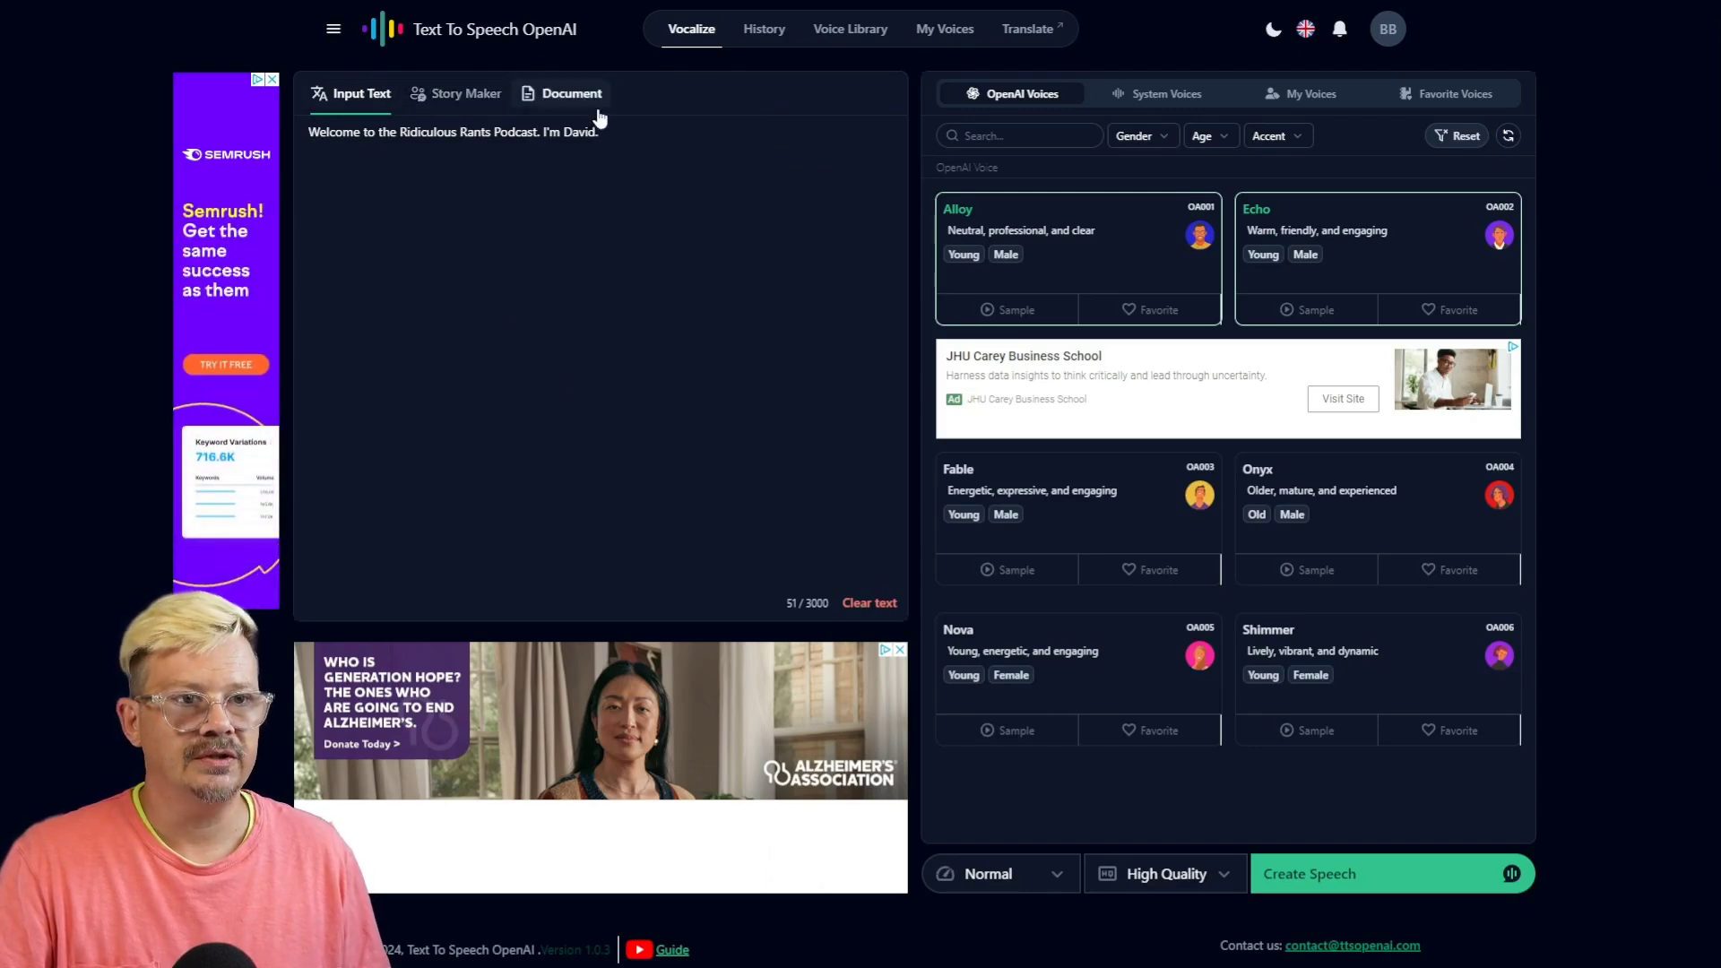
# Place the caret at the end of the intro text and switch to the document-to-speech panel.
pyautogui.click(614, 485)
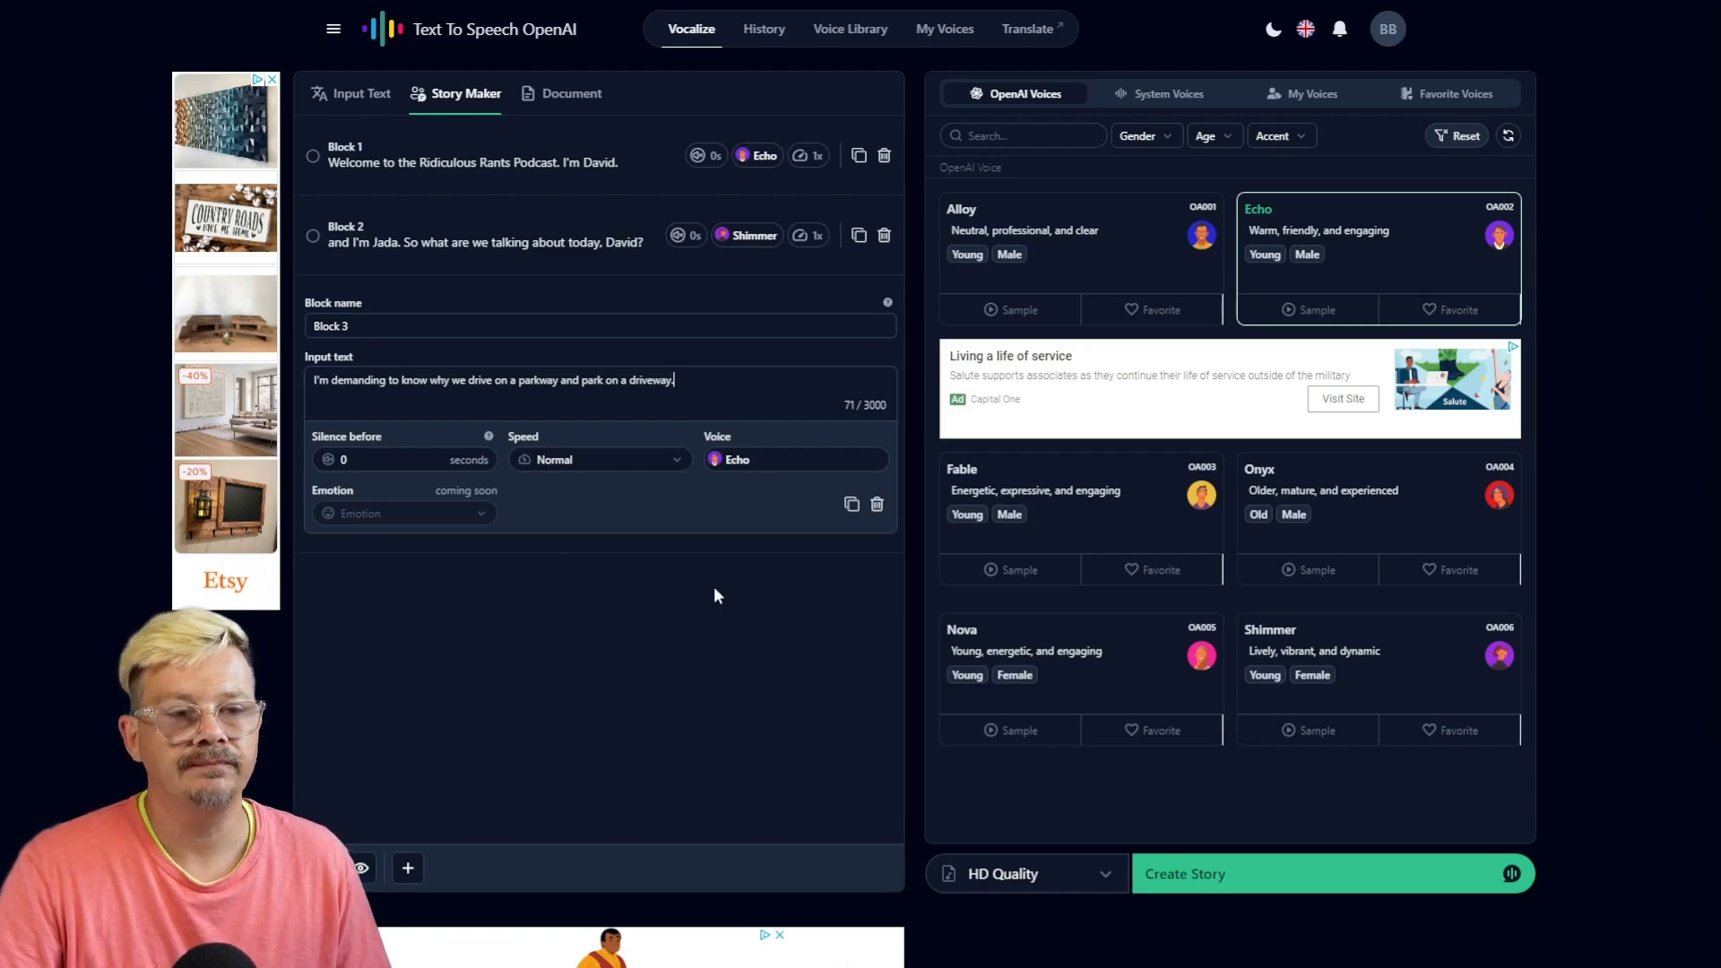
pyautogui.click(579, 95)
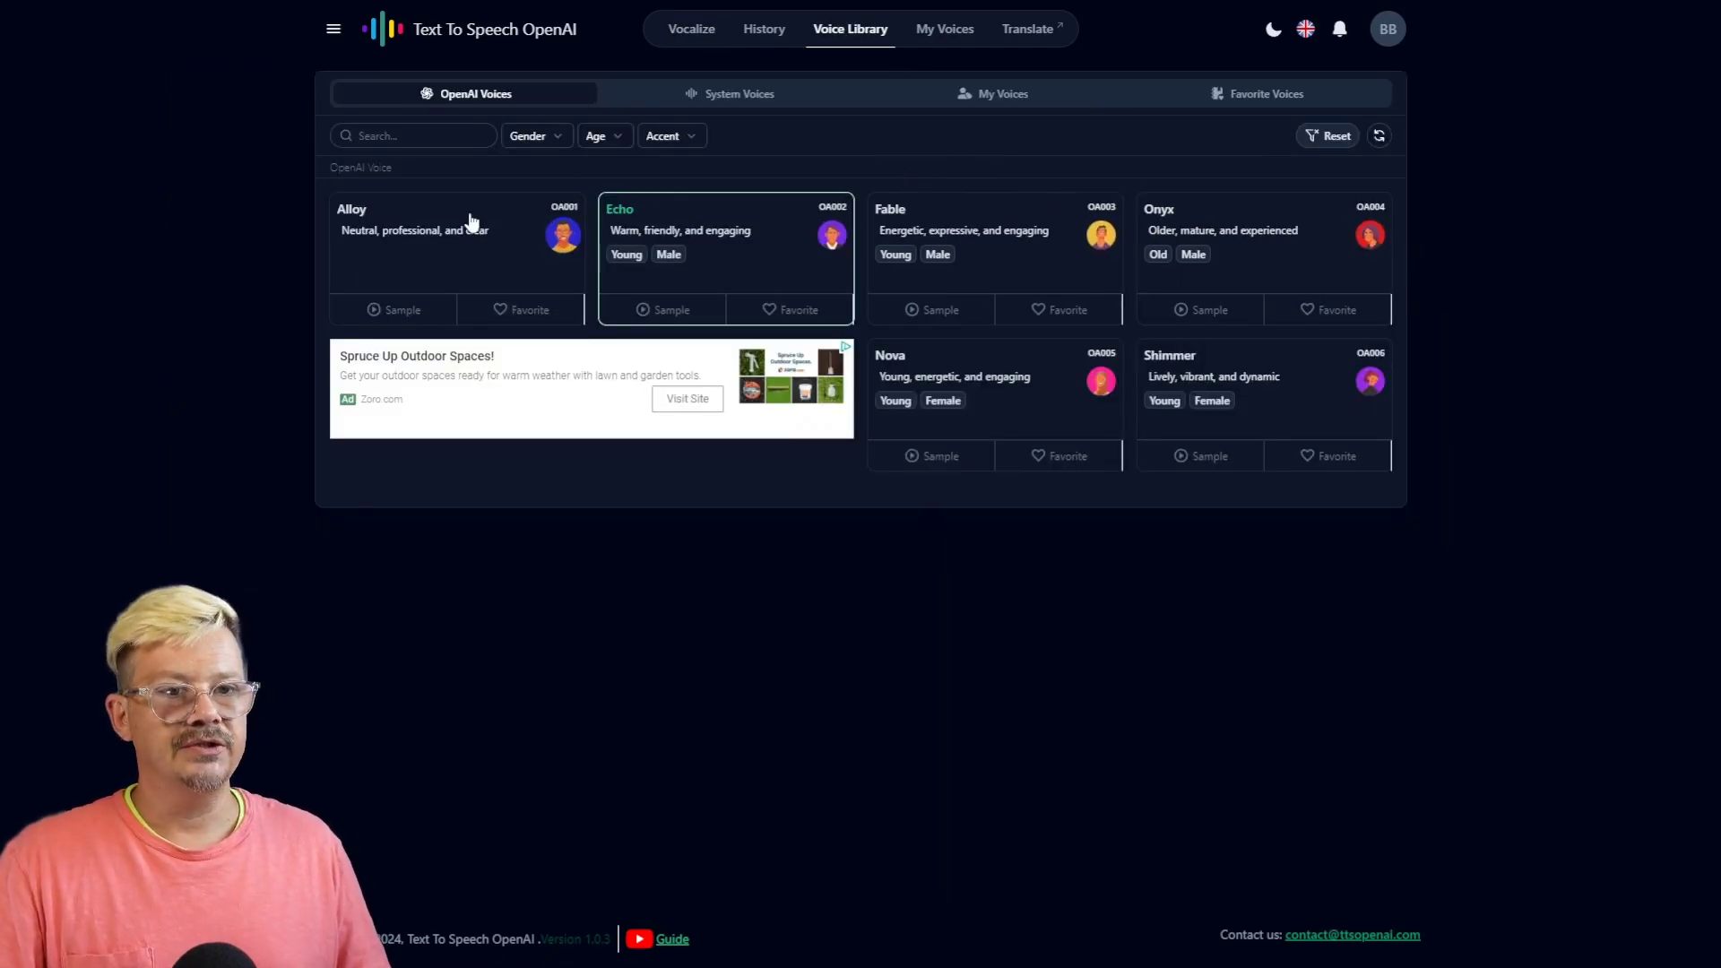
# In System Voices, play Oliver's sample and one other system voice sample.
pyautogui.click(775, 95)
pyautogui.scroll(-8, 274, 453)
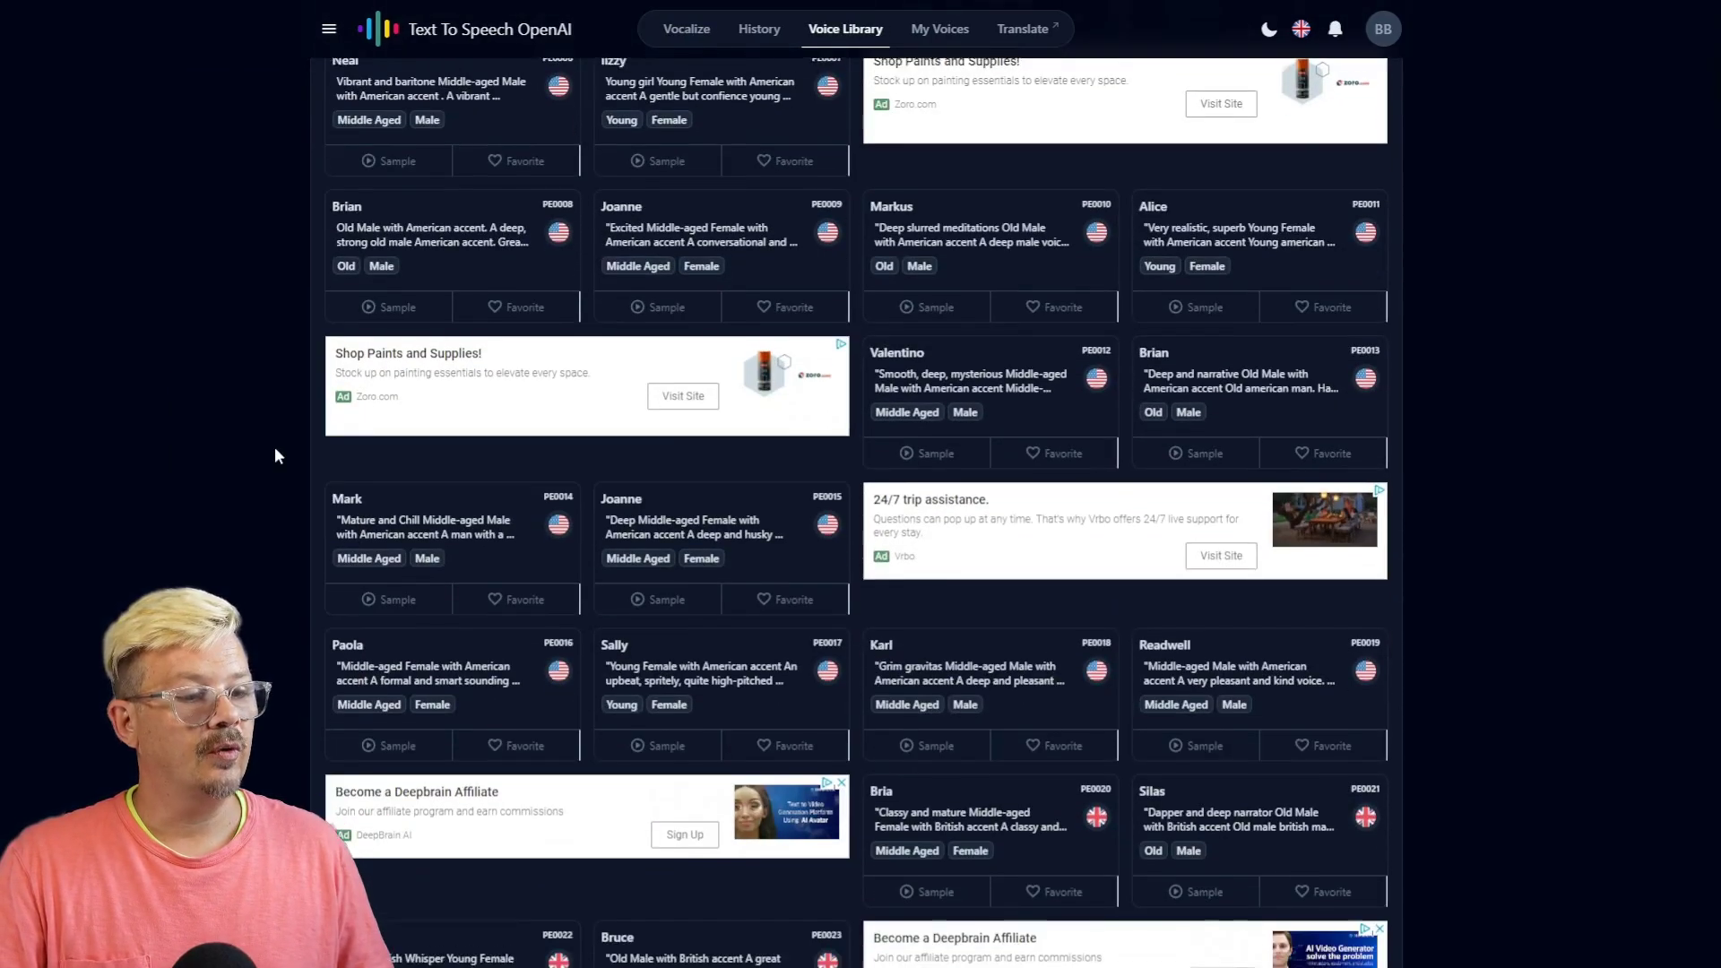
pyautogui.scroll(-3, 275, 455)
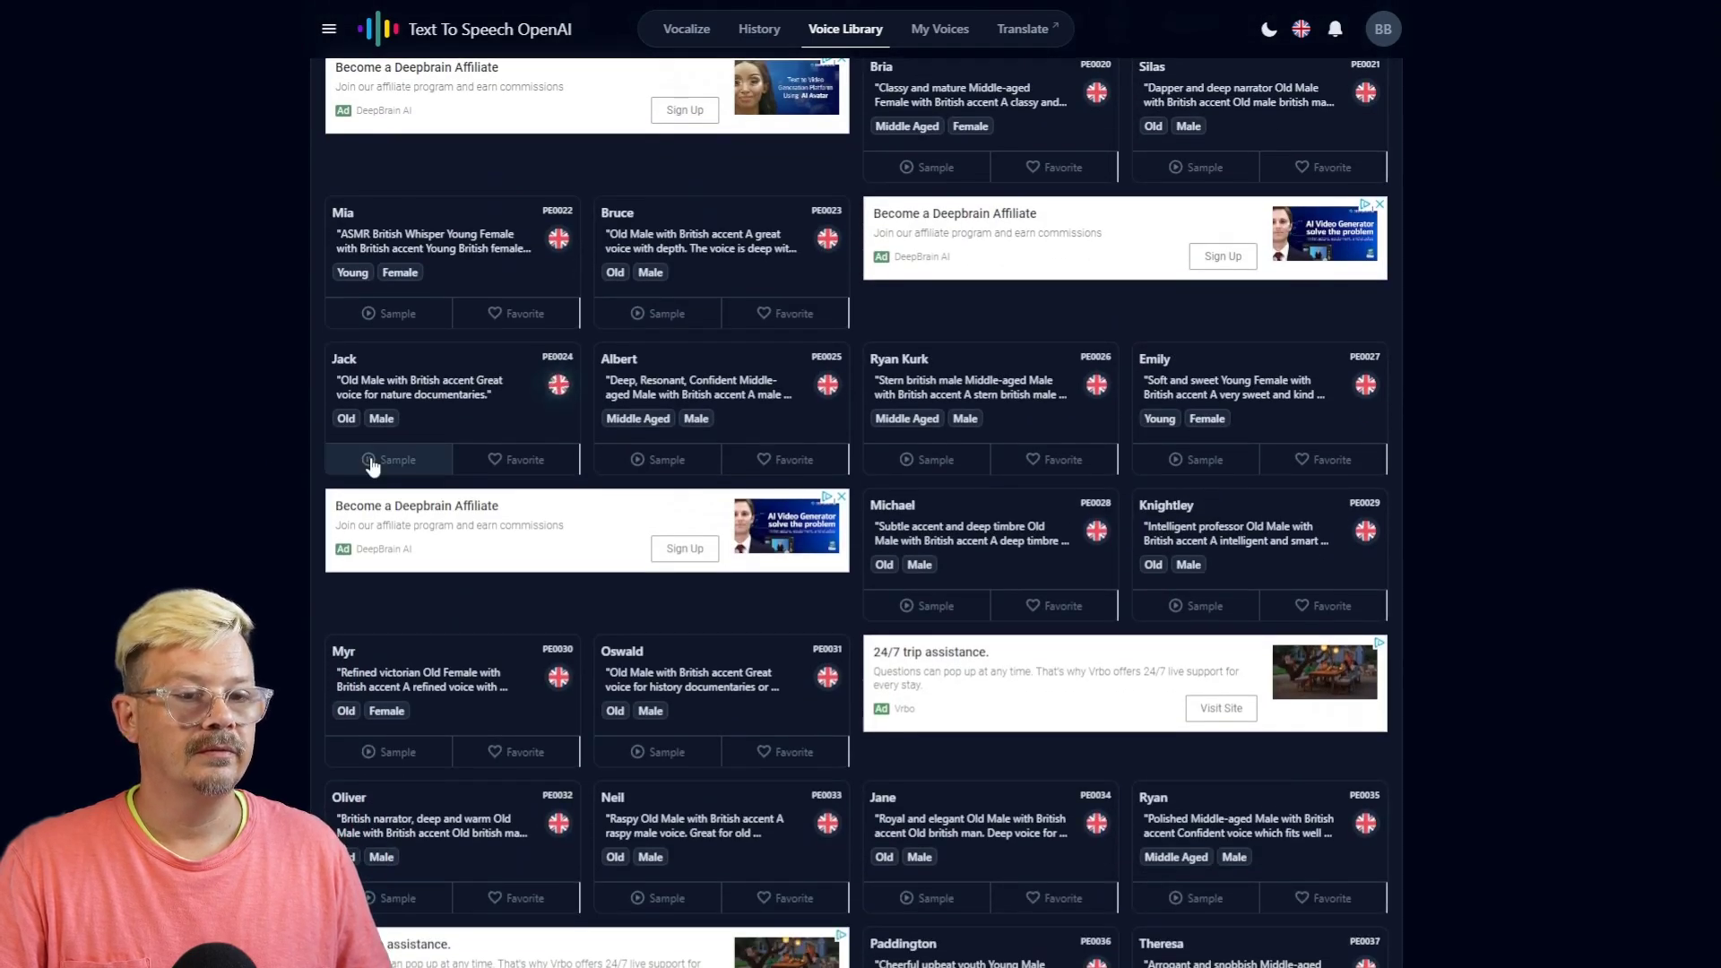
pyautogui.scroll(-4, 372, 465)
pyautogui.click(383, 540)
pyautogui.scroll(-2, 383, 544)
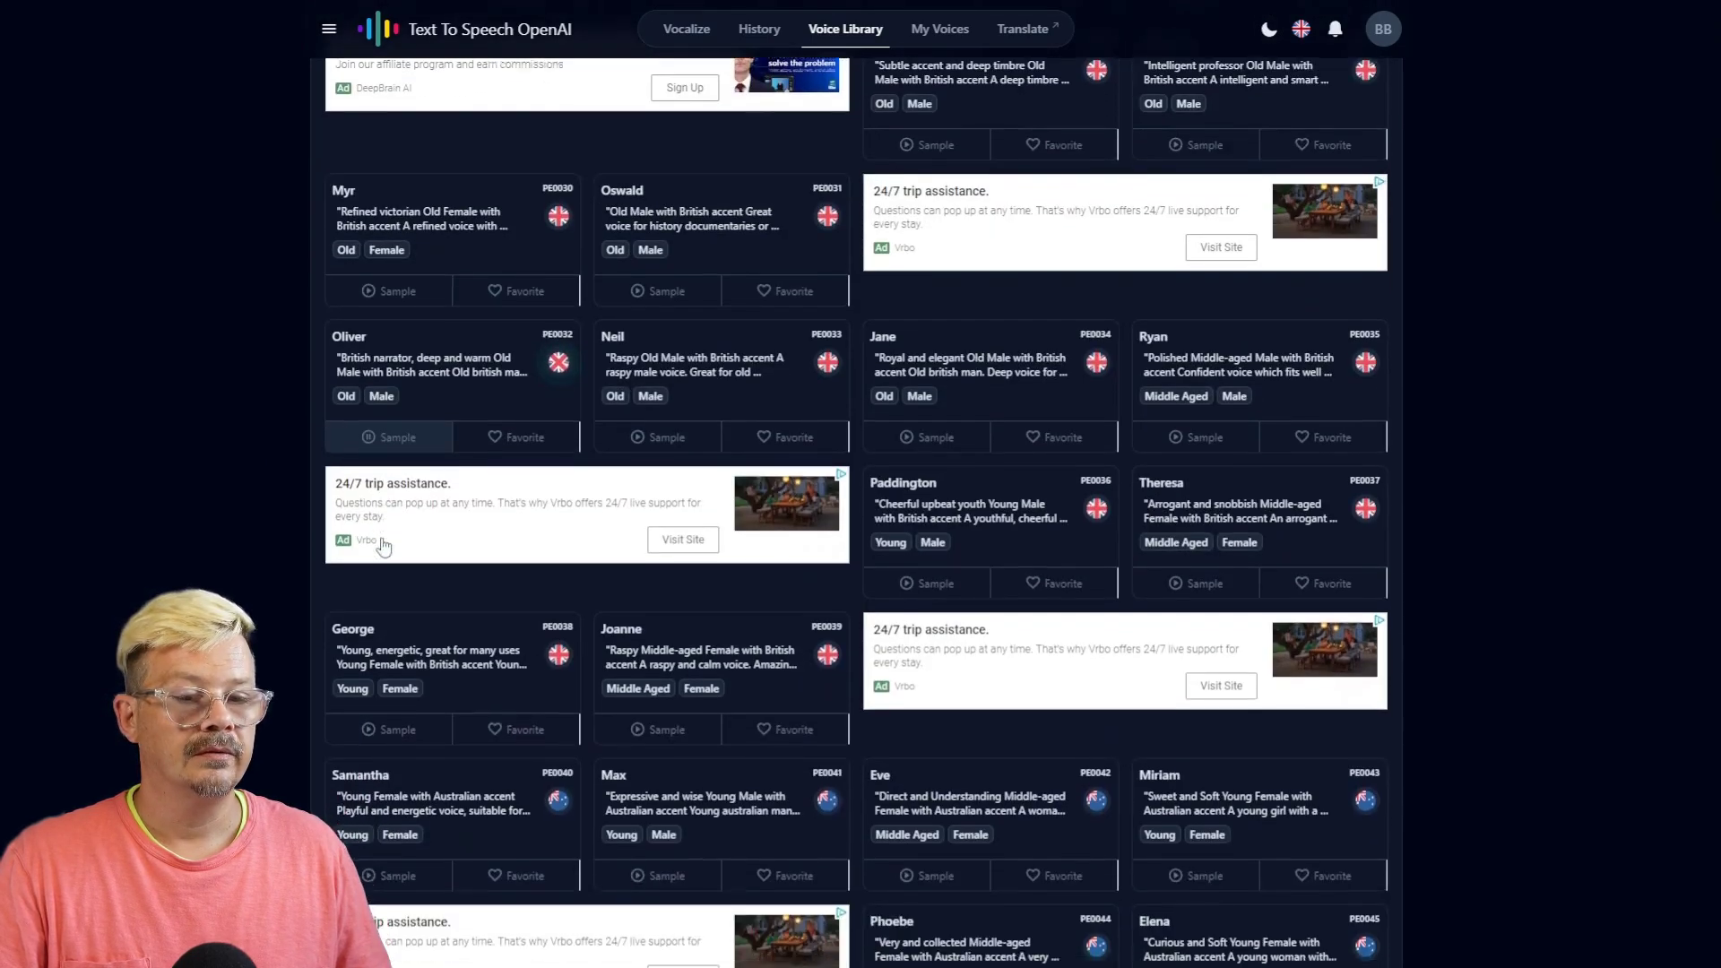
pyautogui.scroll(-12, 400, 357)
pyautogui.click(928, 476)
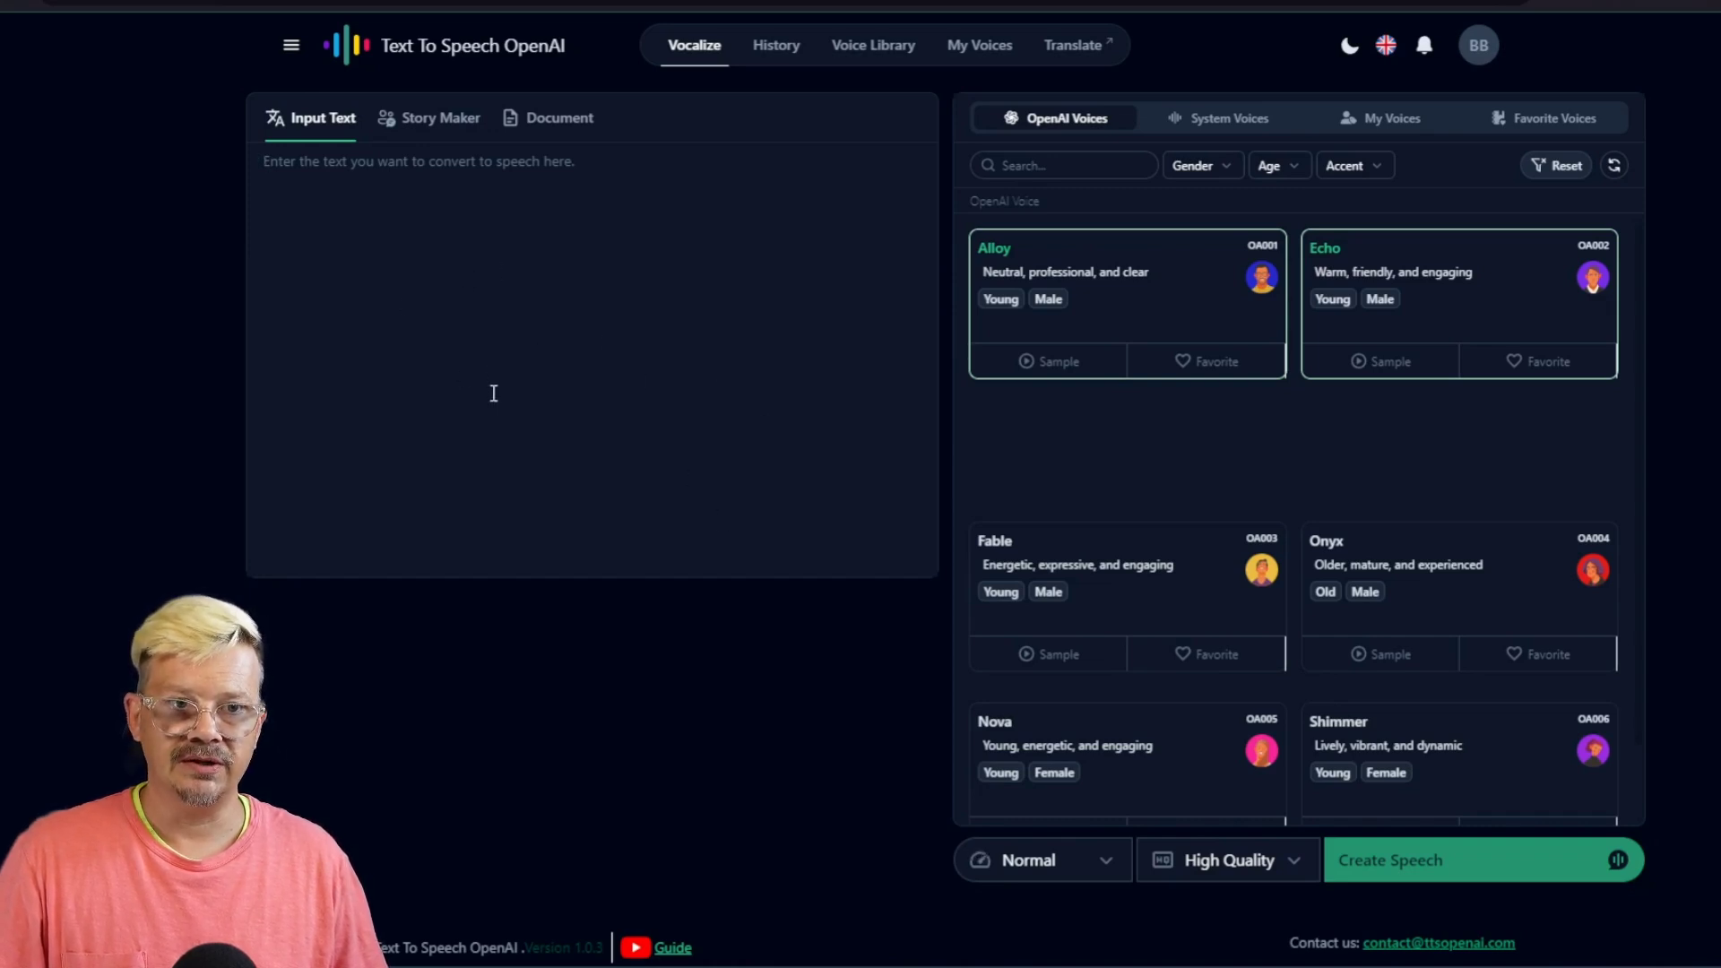
# Replace the stray letter in the Input Text box with the pasted 427-character 'The quick brown fox…' paragraph.
pyautogui.write('a')
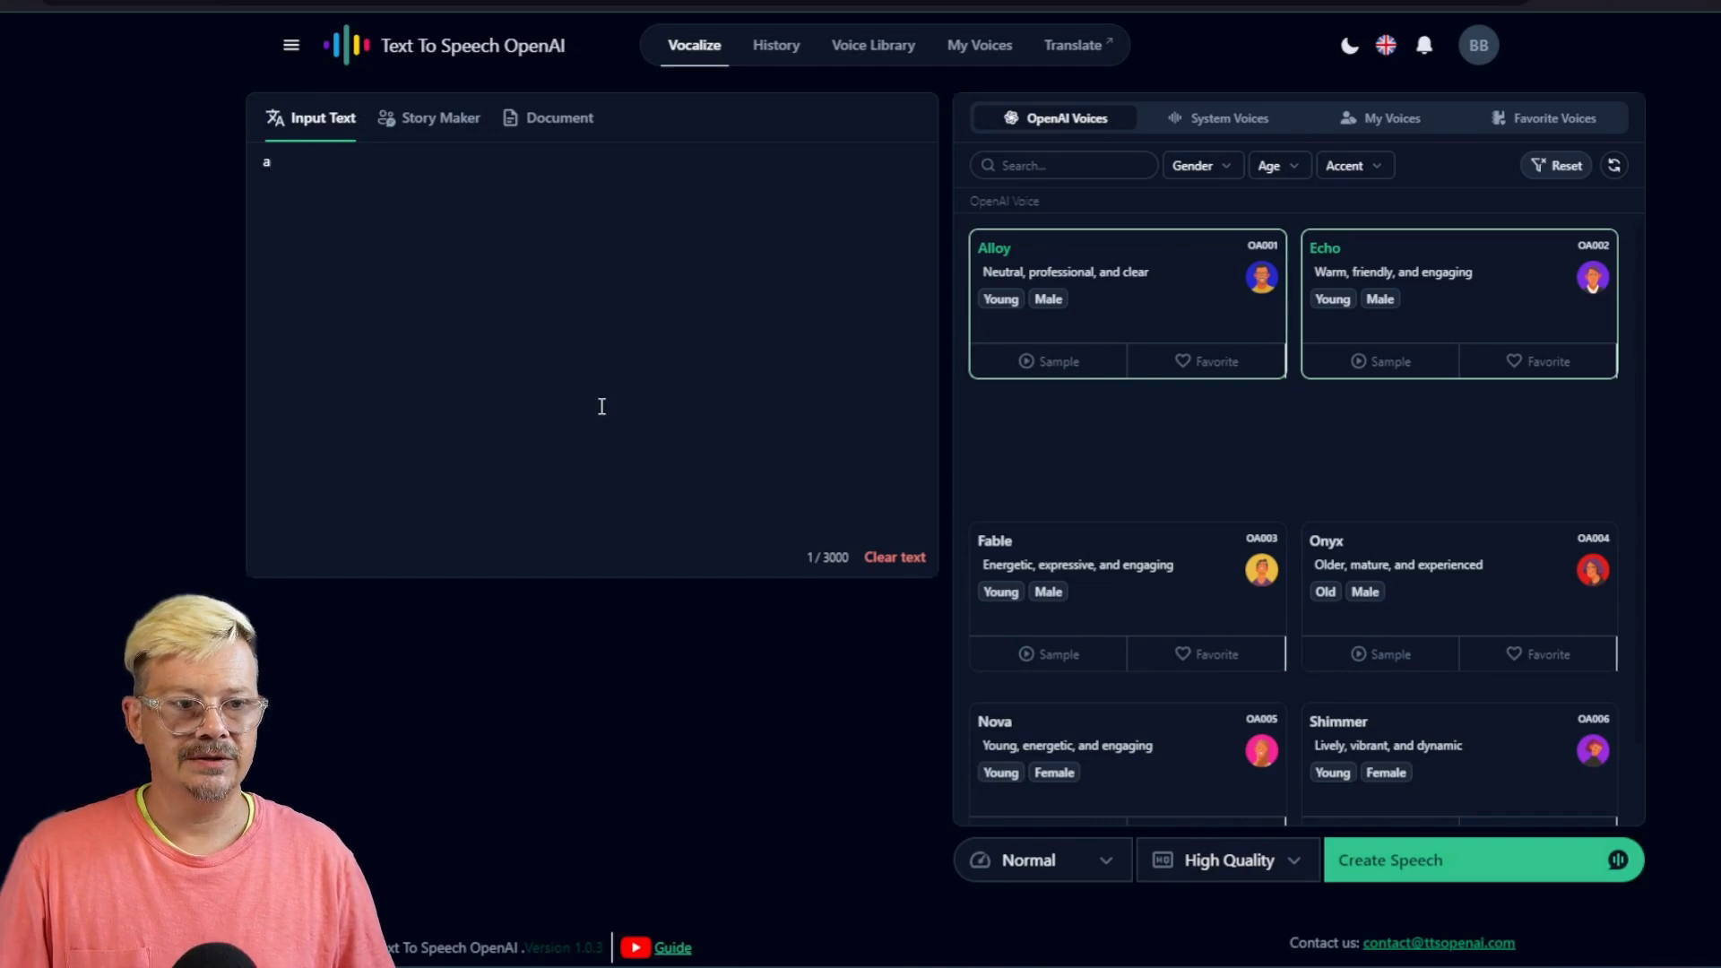
pyautogui.press('BackSpace')
pyautogui.write('a')
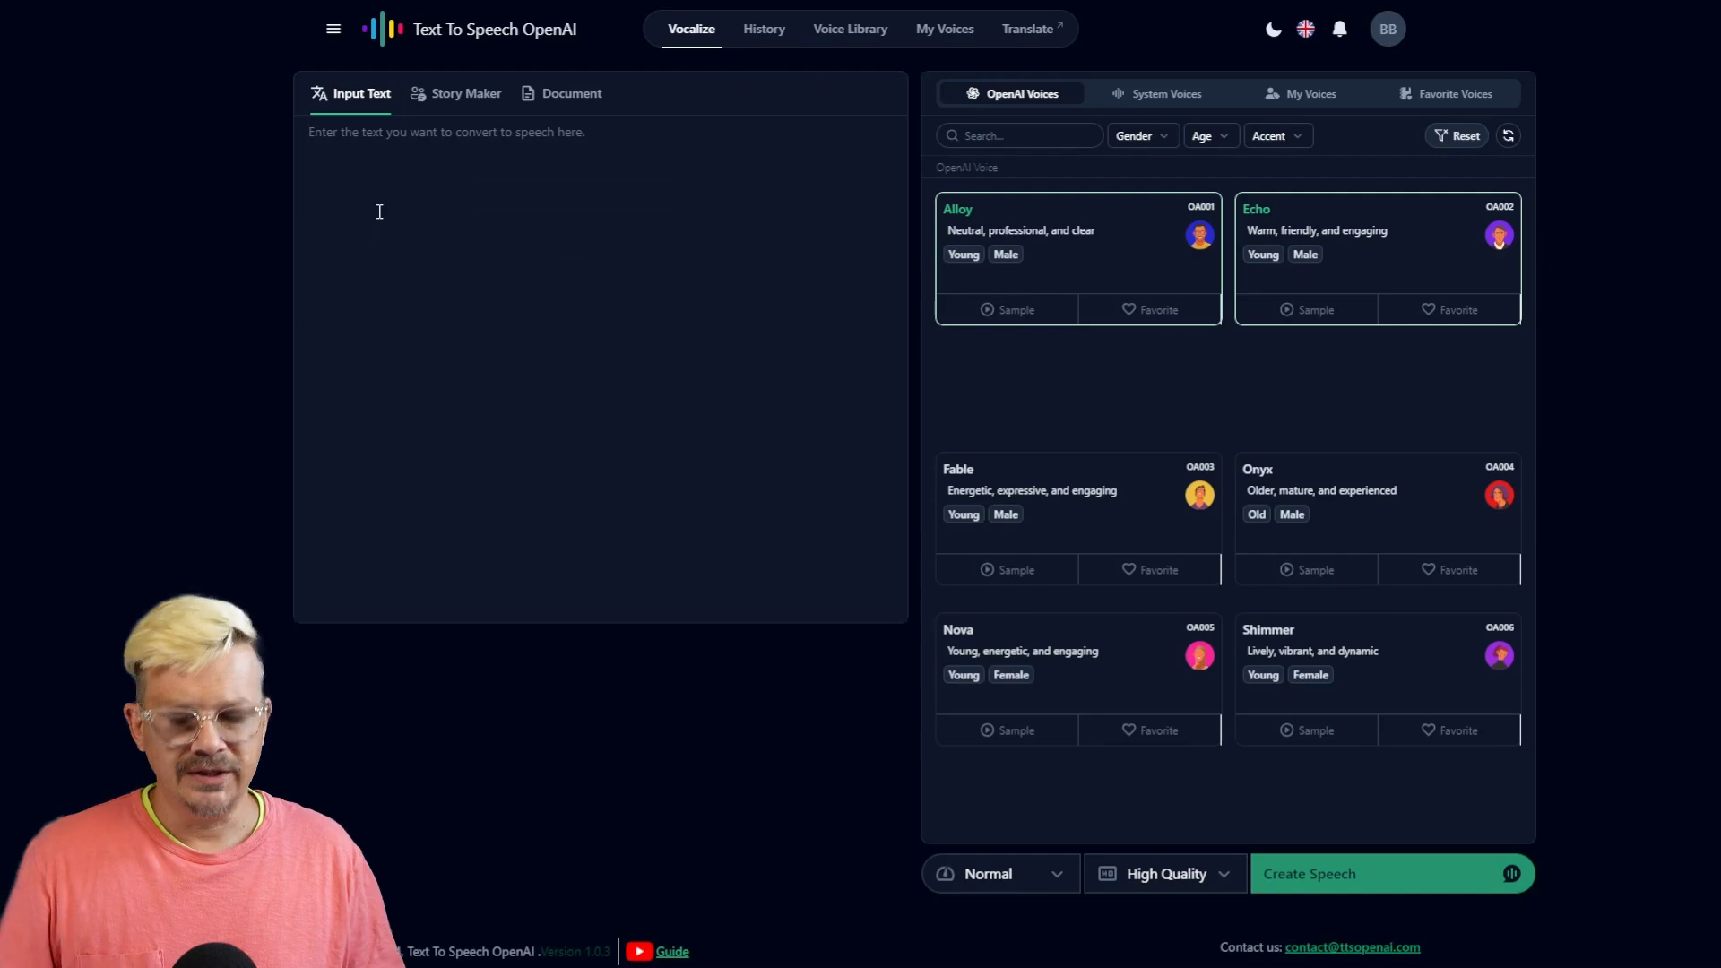
pyautogui.write('The quick brown fox jumps over the lazy dog. This sentence contains all the letters of the English alphabet. It is a beautiful day outside, with clear blue skies and a gentle breeze rustling through the leaves. The town is bustling with people going about their daily routines, from shopping at the market to enjoying coffee at the local cafe. Birds chirp happily in the background, adding to the peaceful ambiance of the scene')
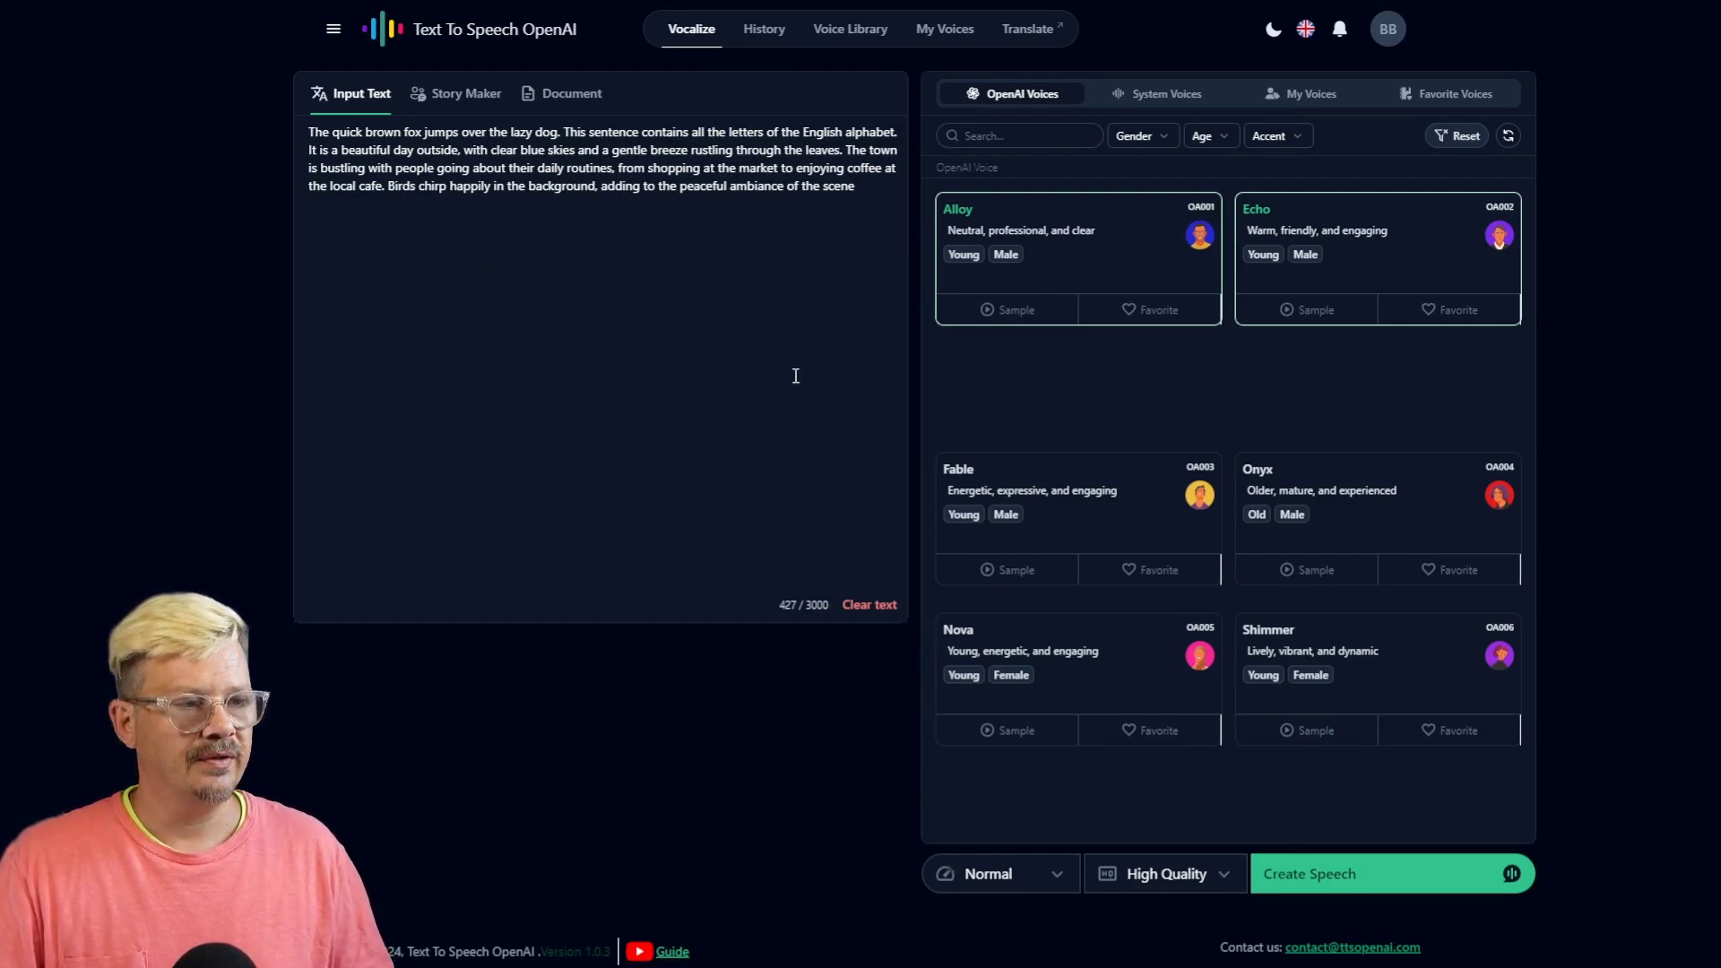
# Generate the paragraph with the Shimmer voice, play the 26-second clip, then close the player.
pyautogui.click(1366, 659)
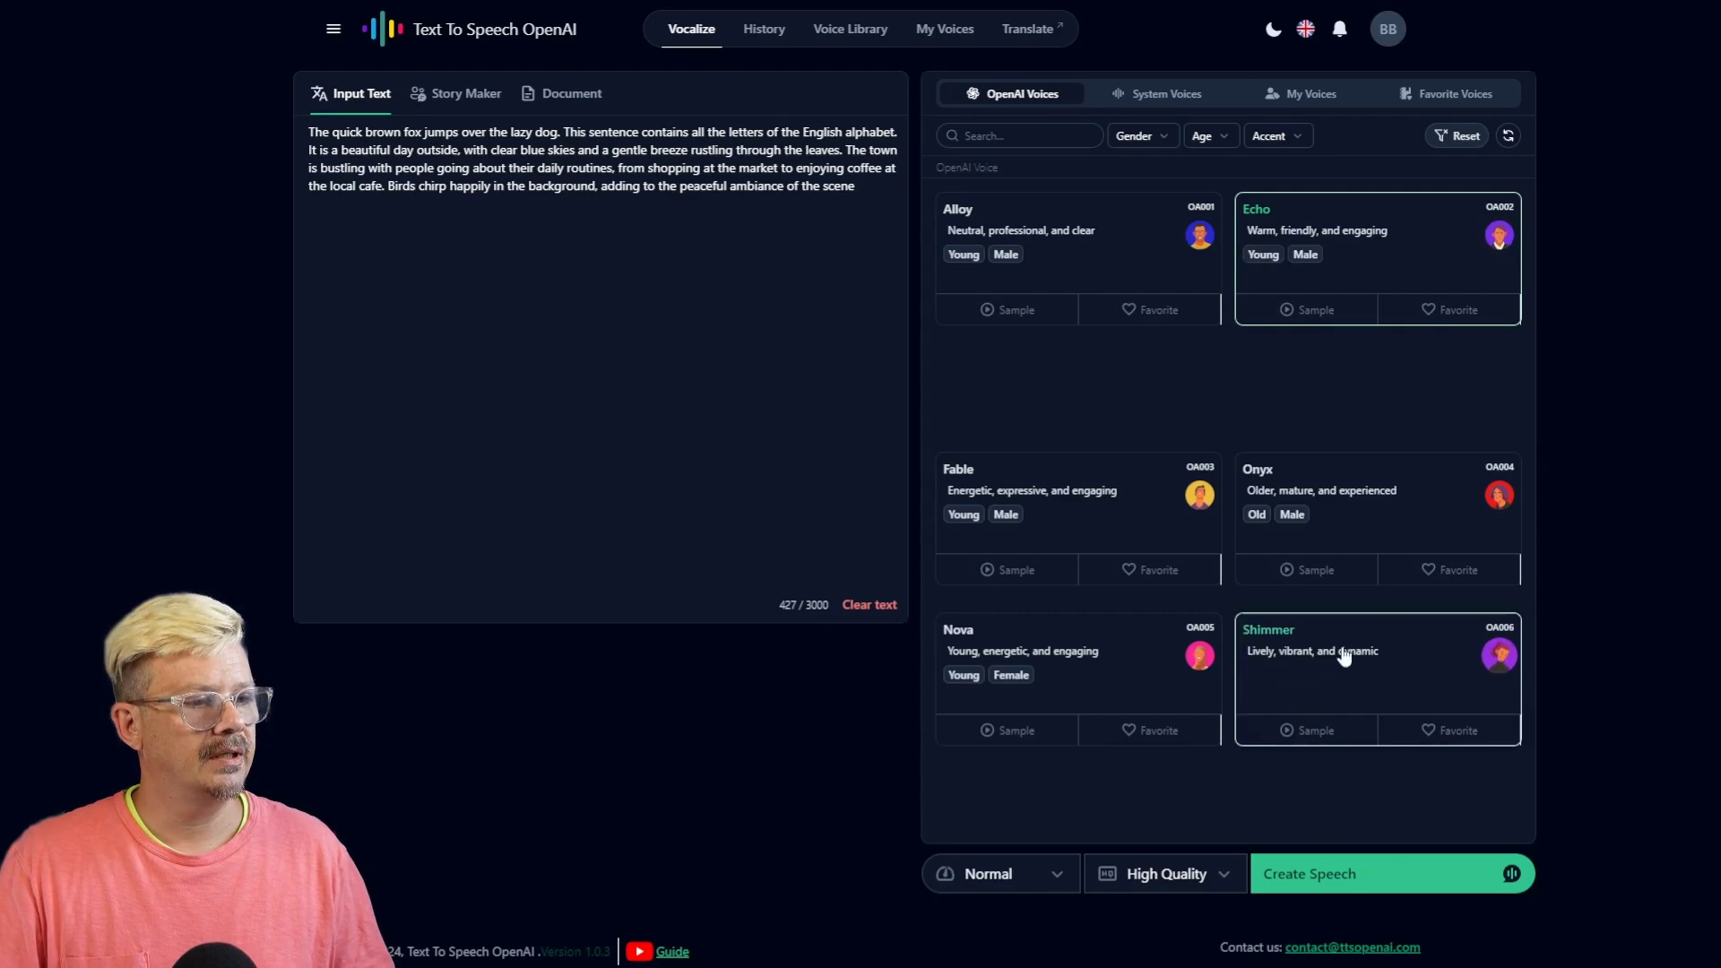
pyautogui.click(1353, 258)
pyautogui.click(1345, 685)
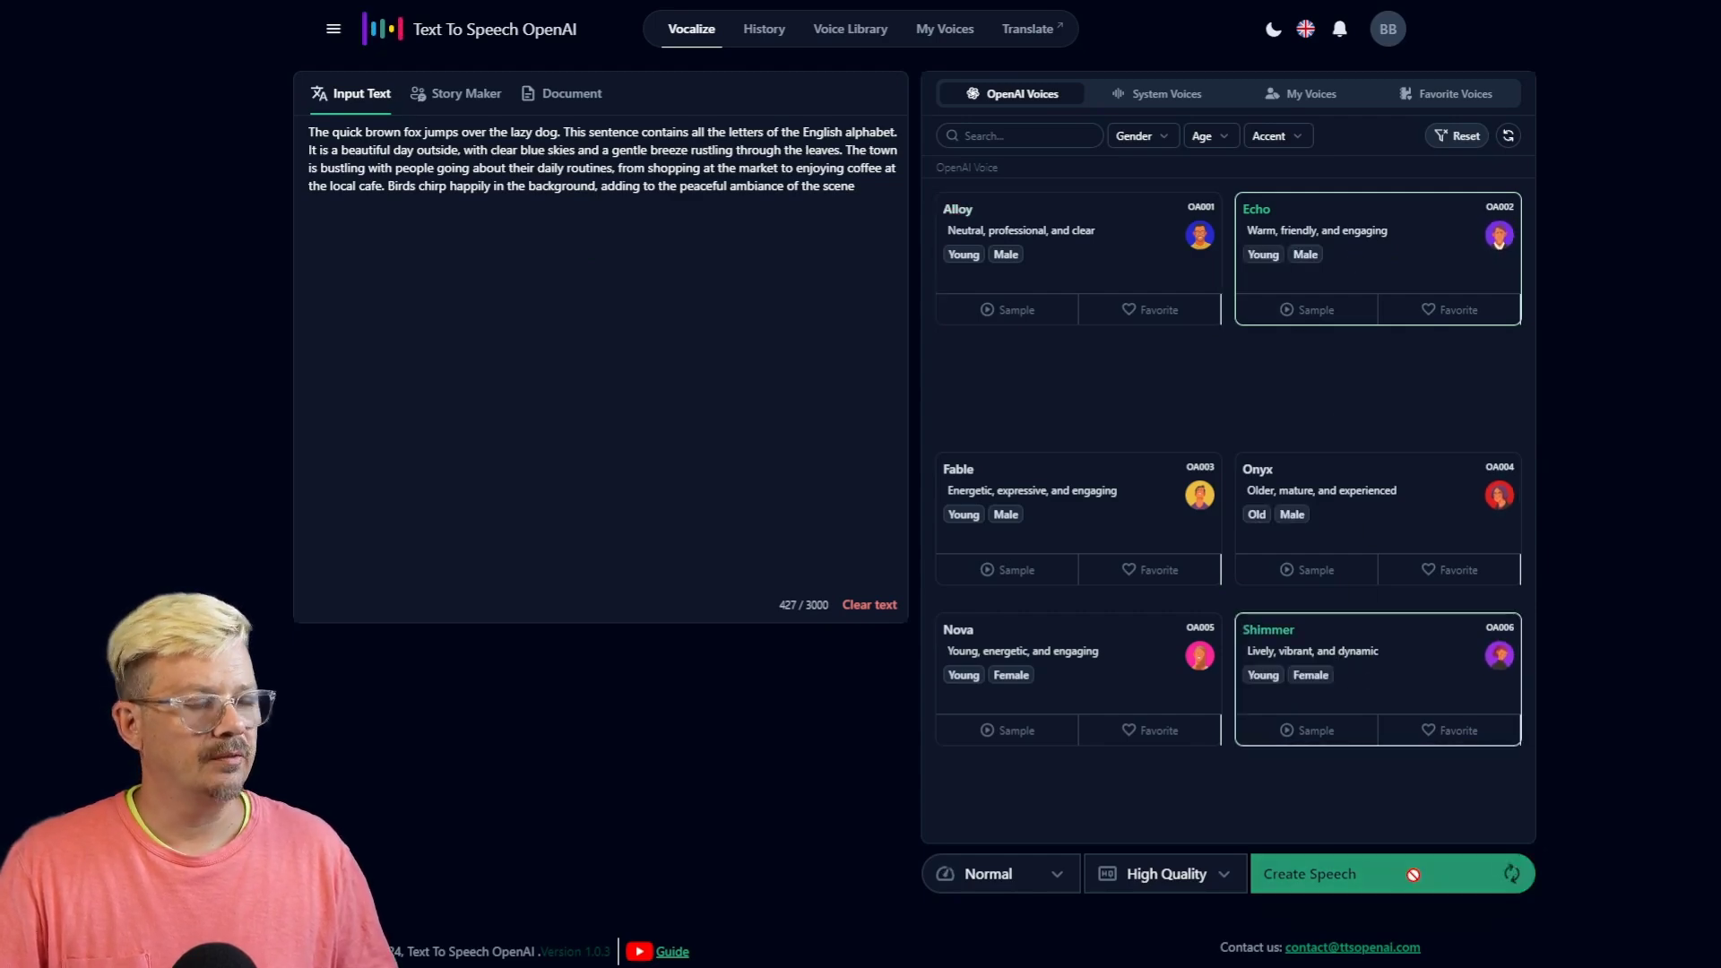
pyautogui.click(1413, 875)
pyautogui.click(504, 908)
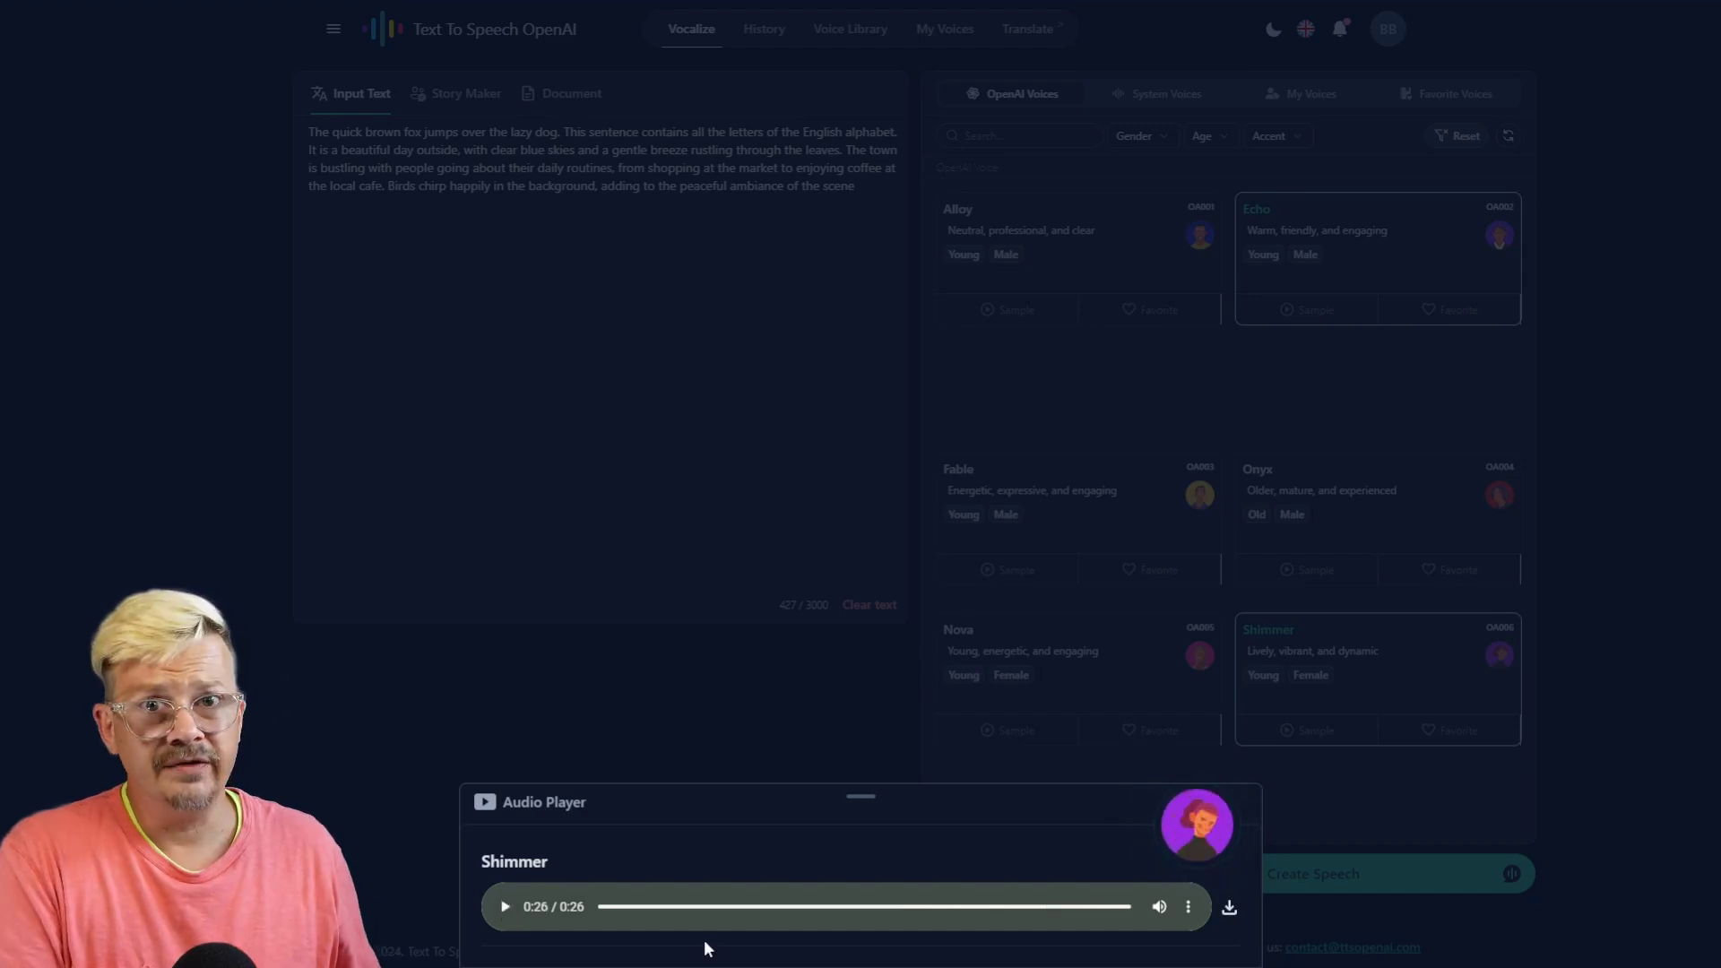
pyautogui.click(778, 391)
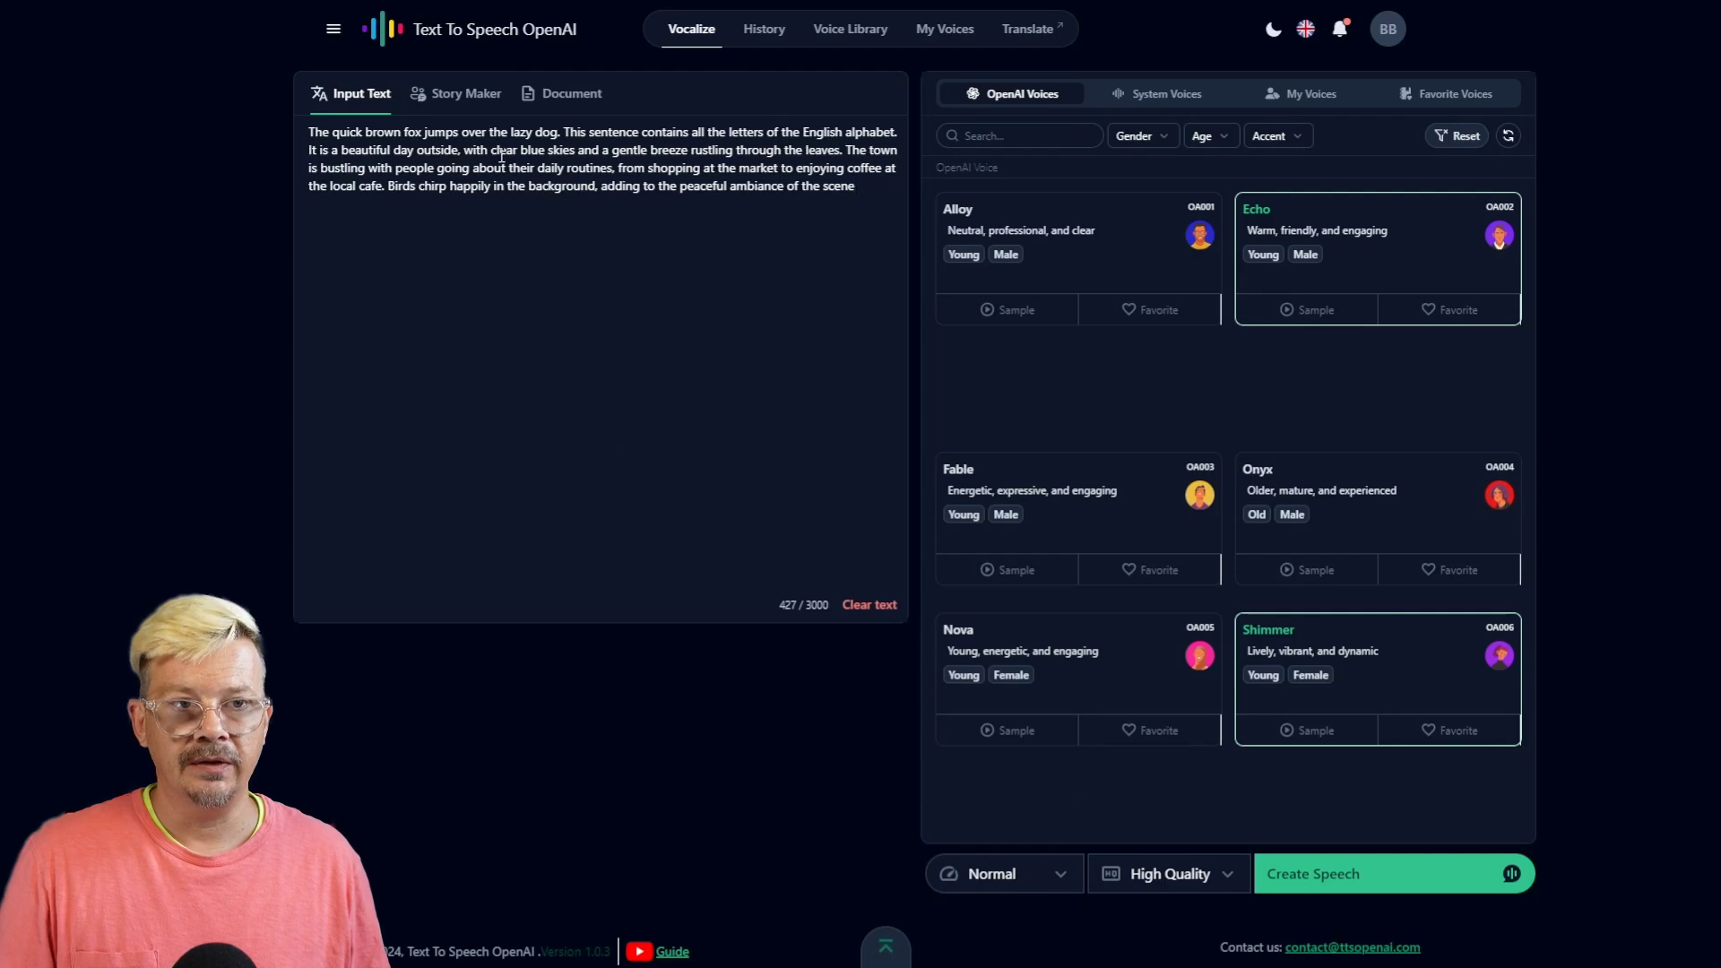
pyautogui.click(479, 104)
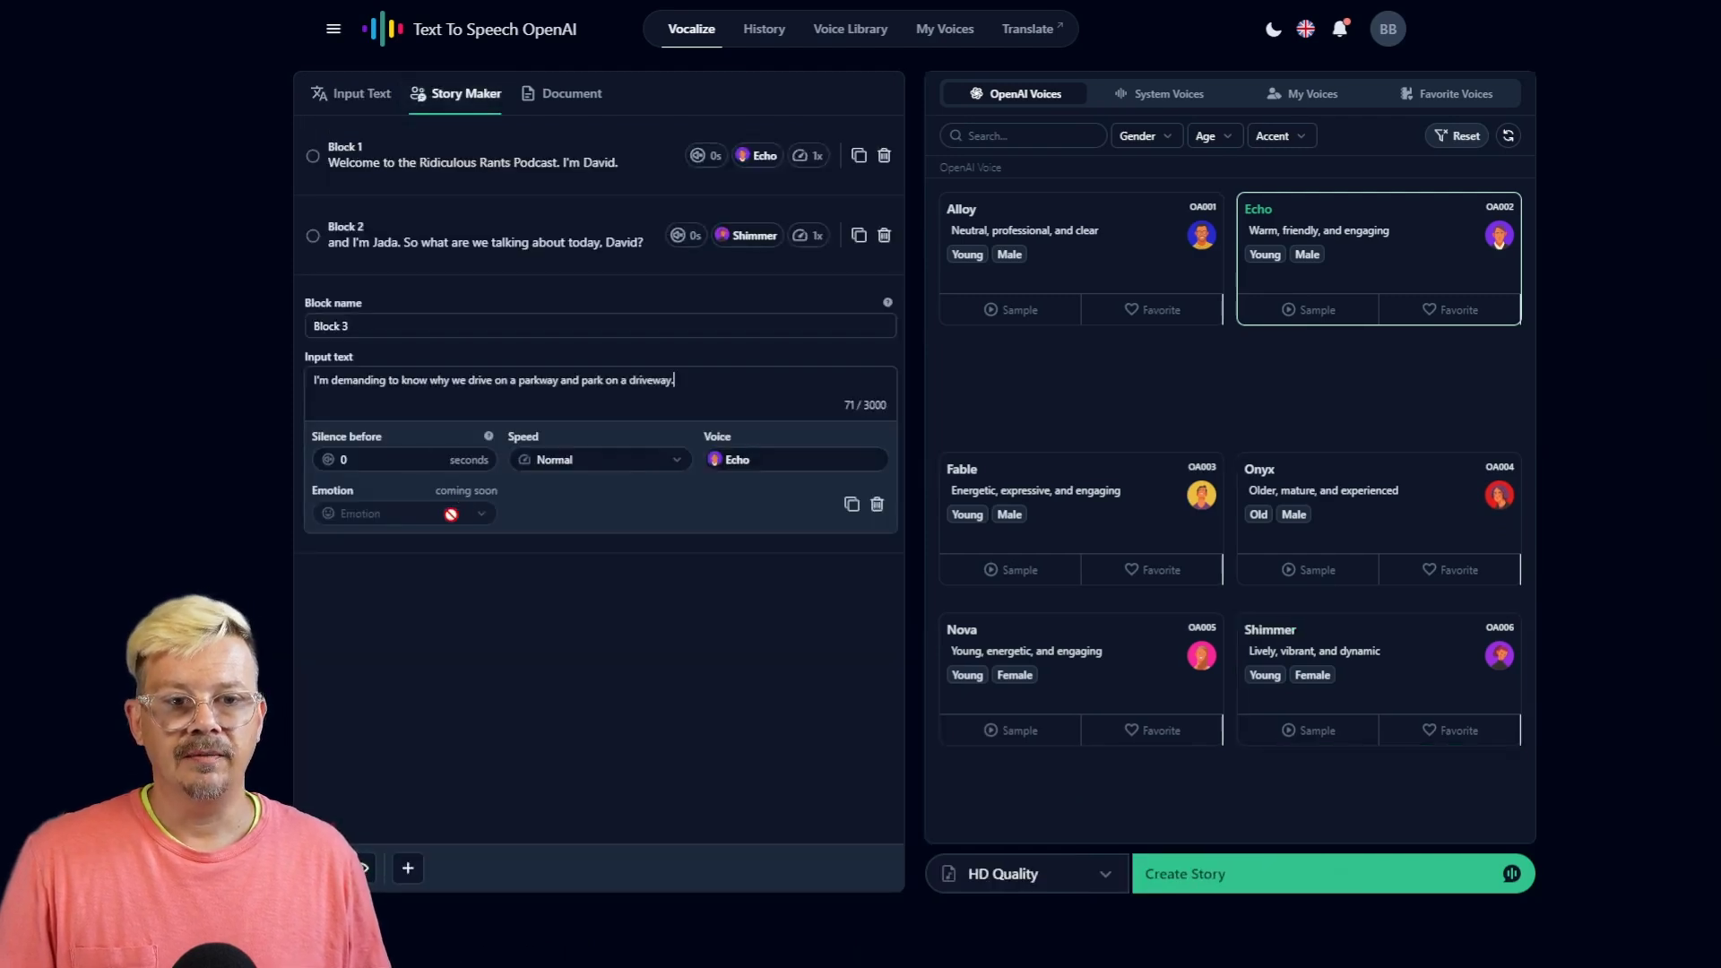
pyautogui.click(358, 94)
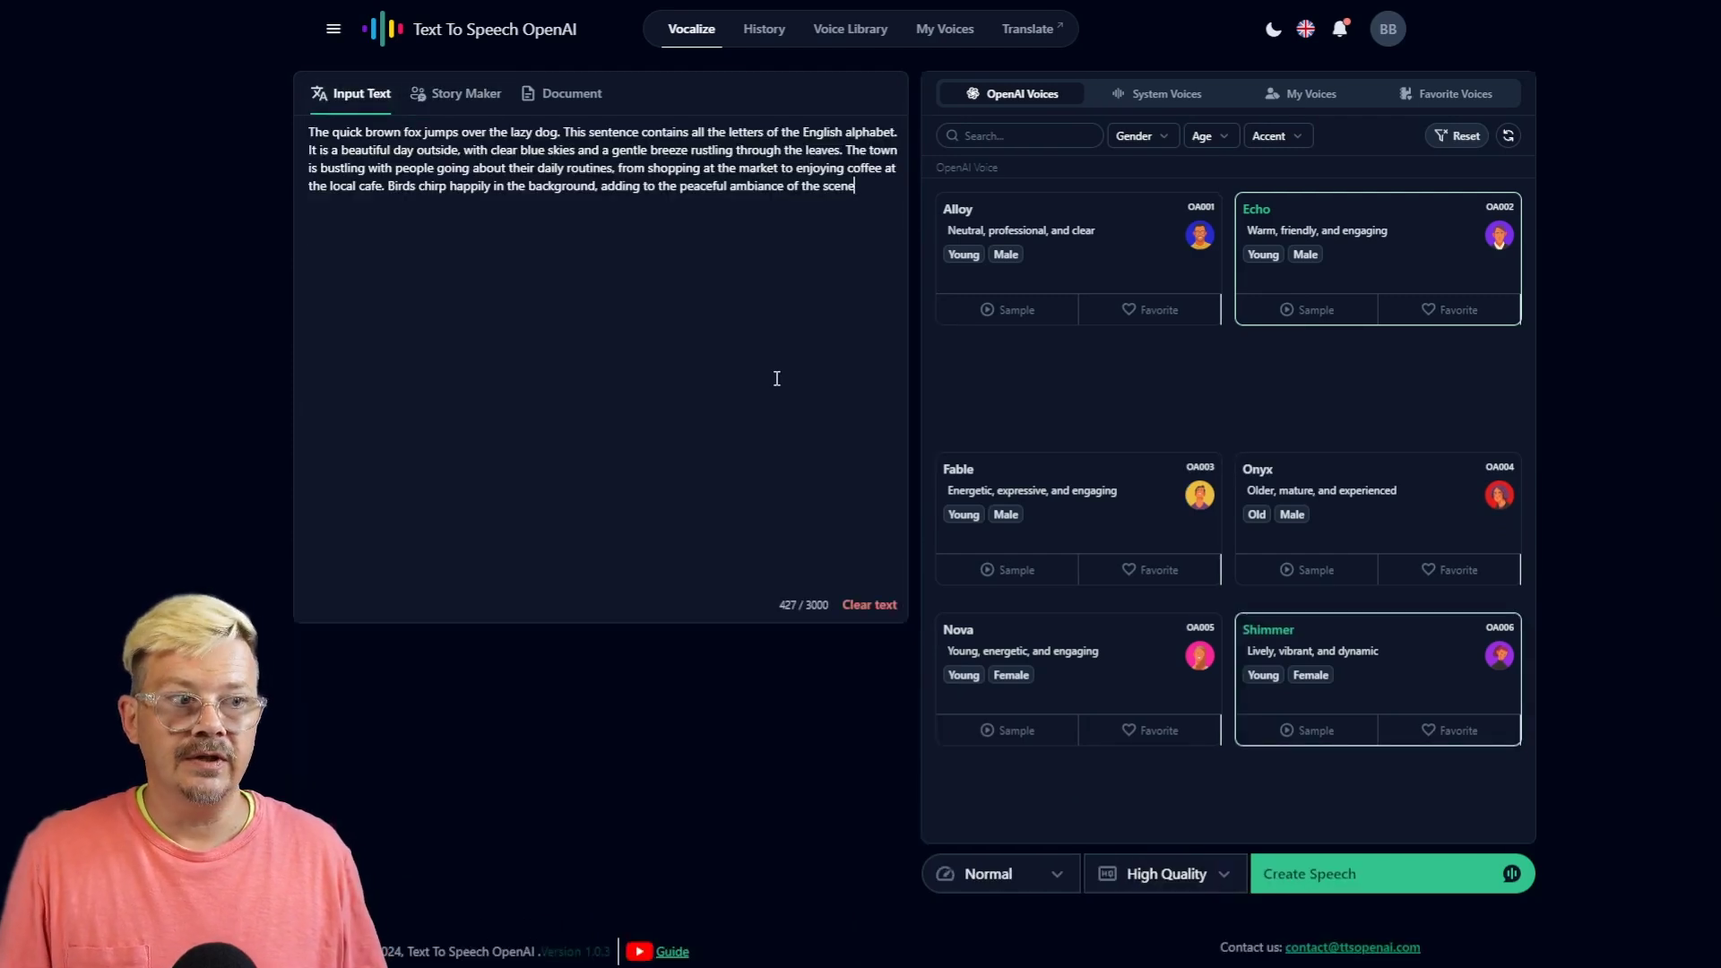